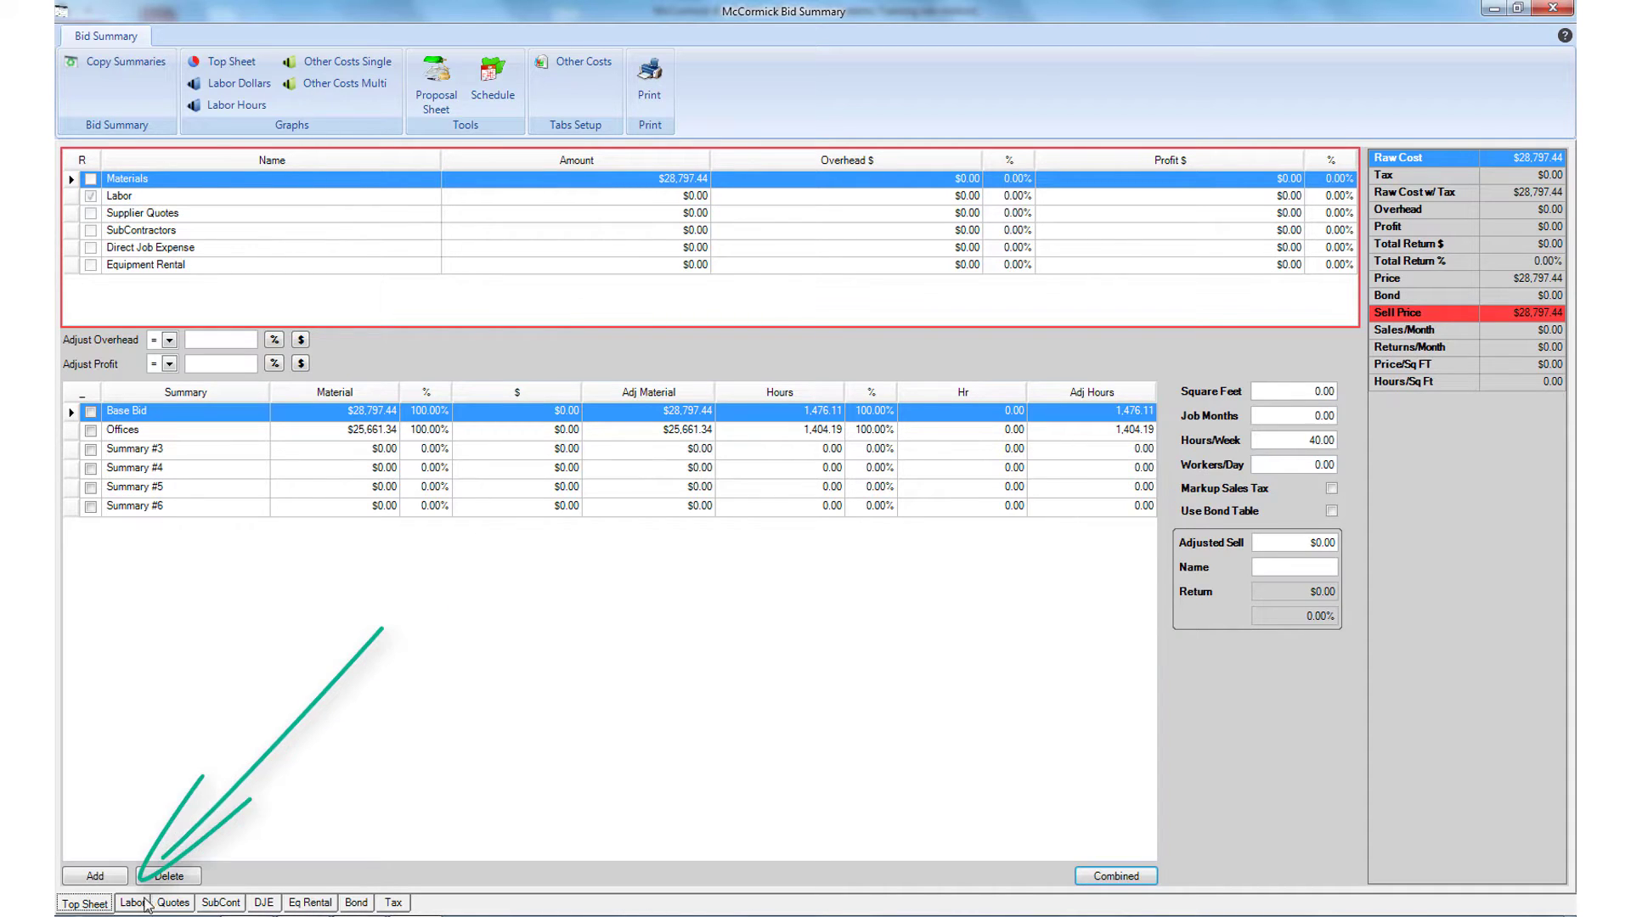
Open the labor breakdown and add the Foreman and Journeyman classes to the bid's labor assignments
click(132, 903)
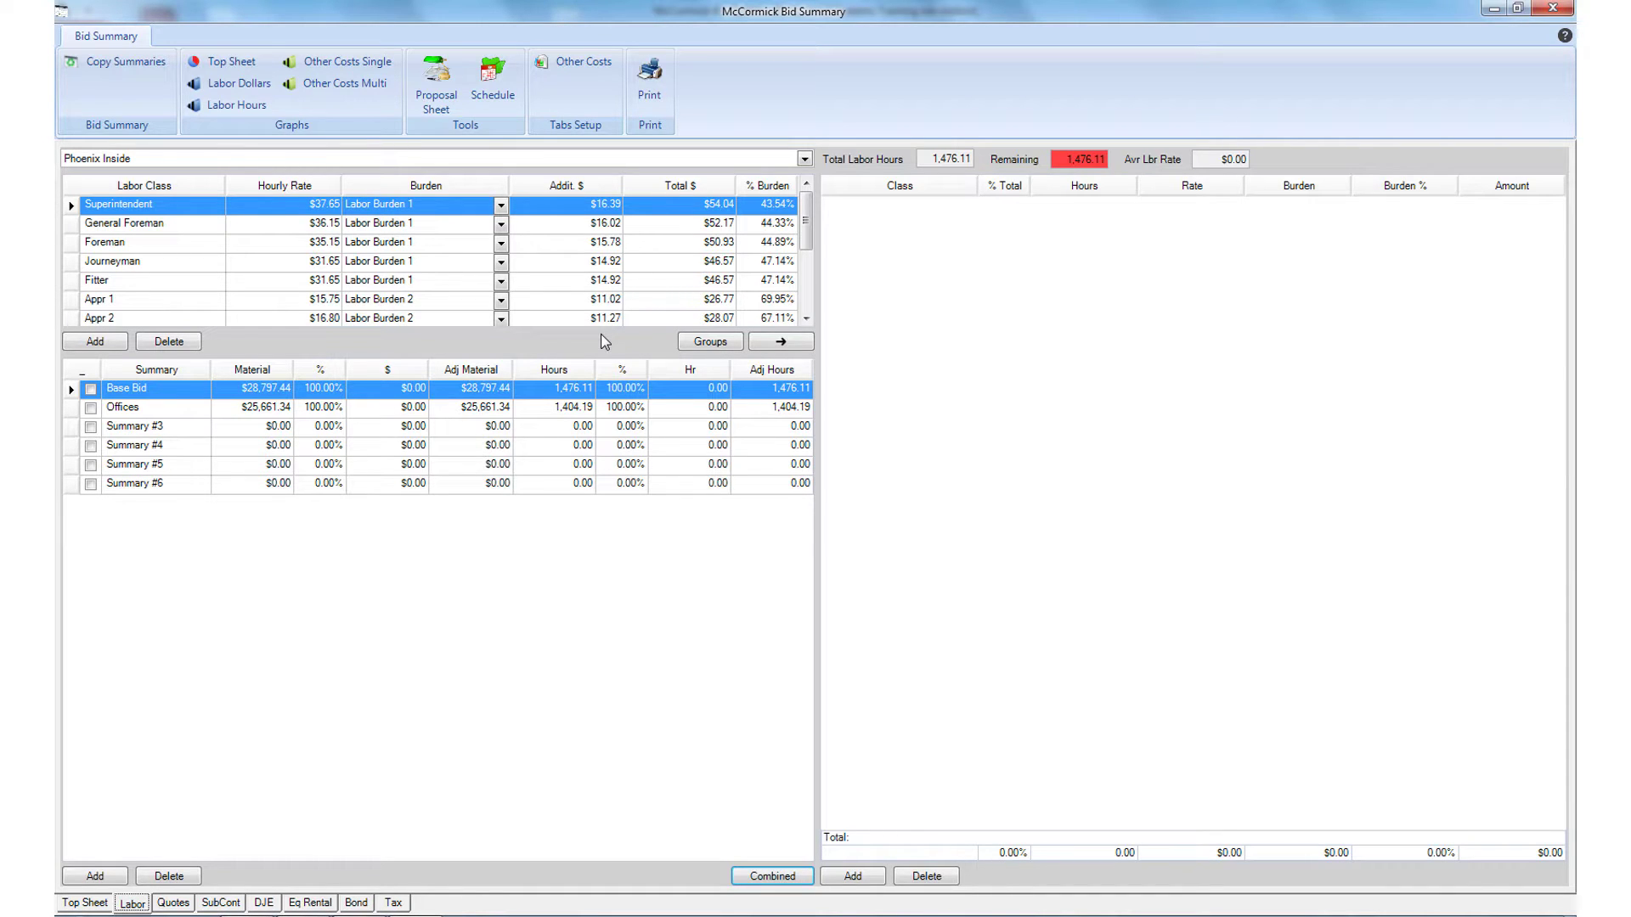
click(72, 244)
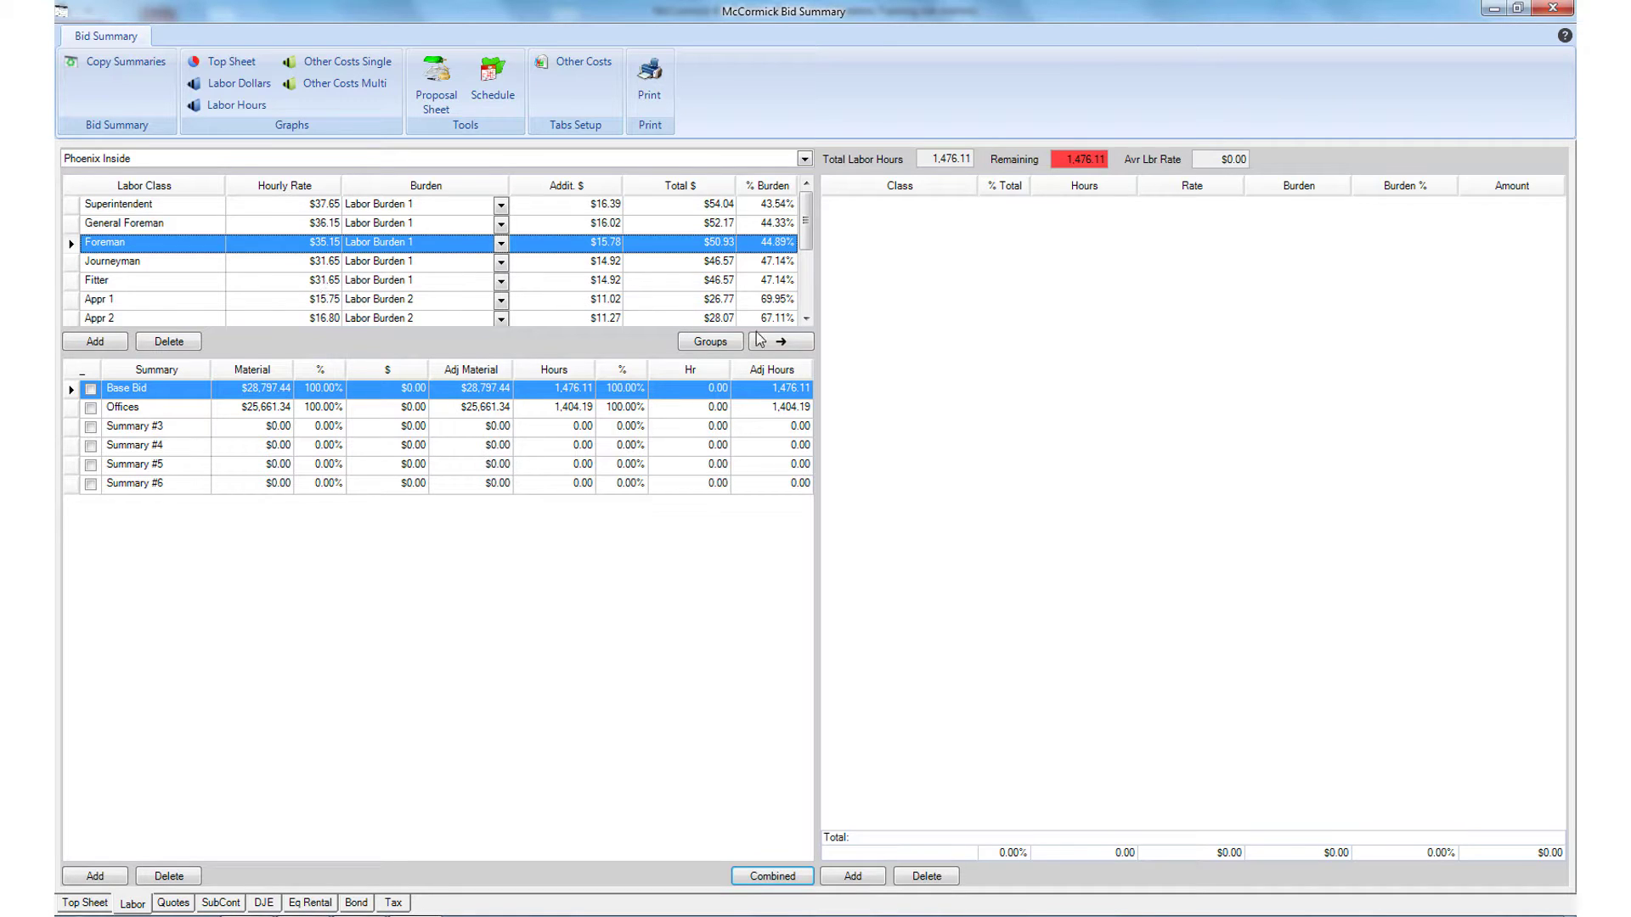
click(775, 343)
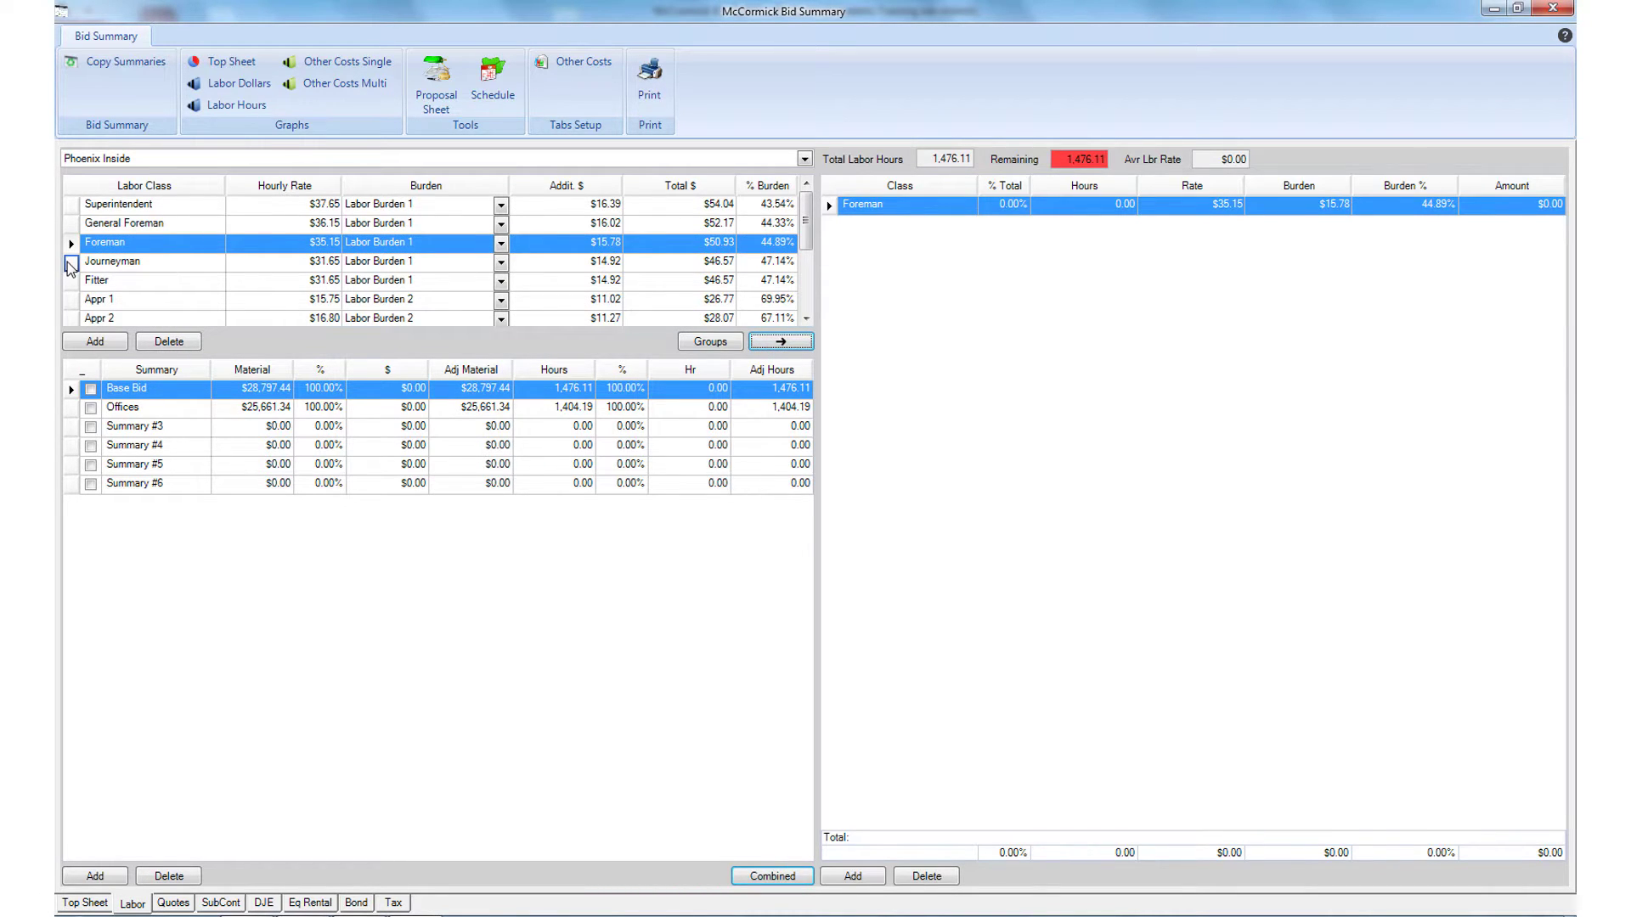
click(70, 263)
click(773, 342)
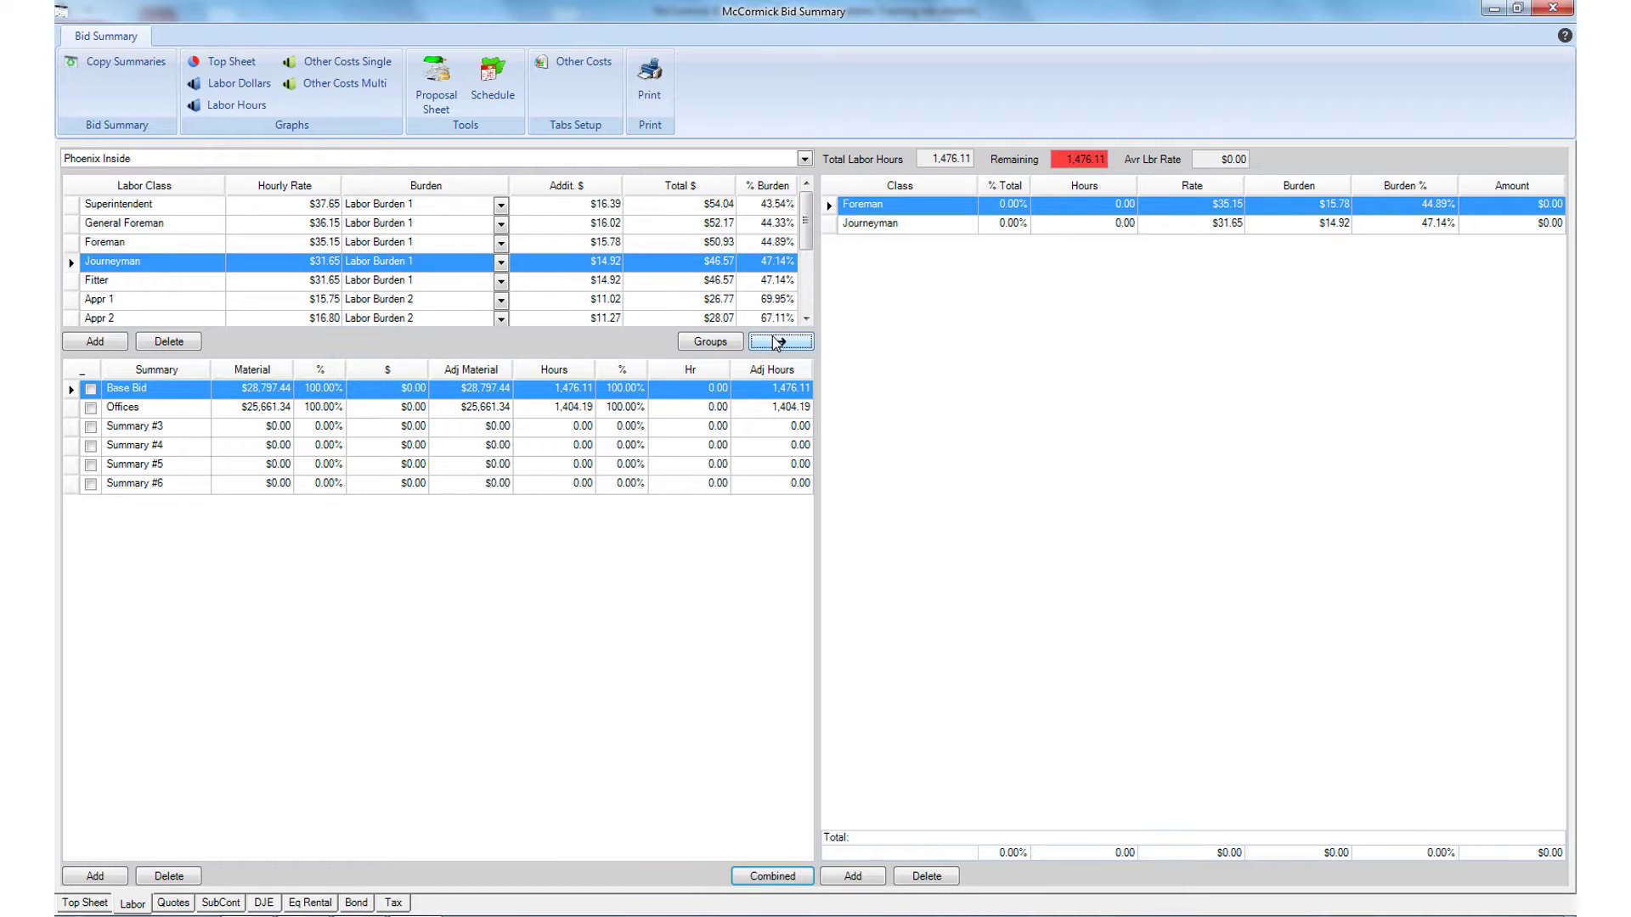
Assign 50% of the total labor hours to the Foreman and 50% to the Journeyman
click(1016, 208)
text(50)
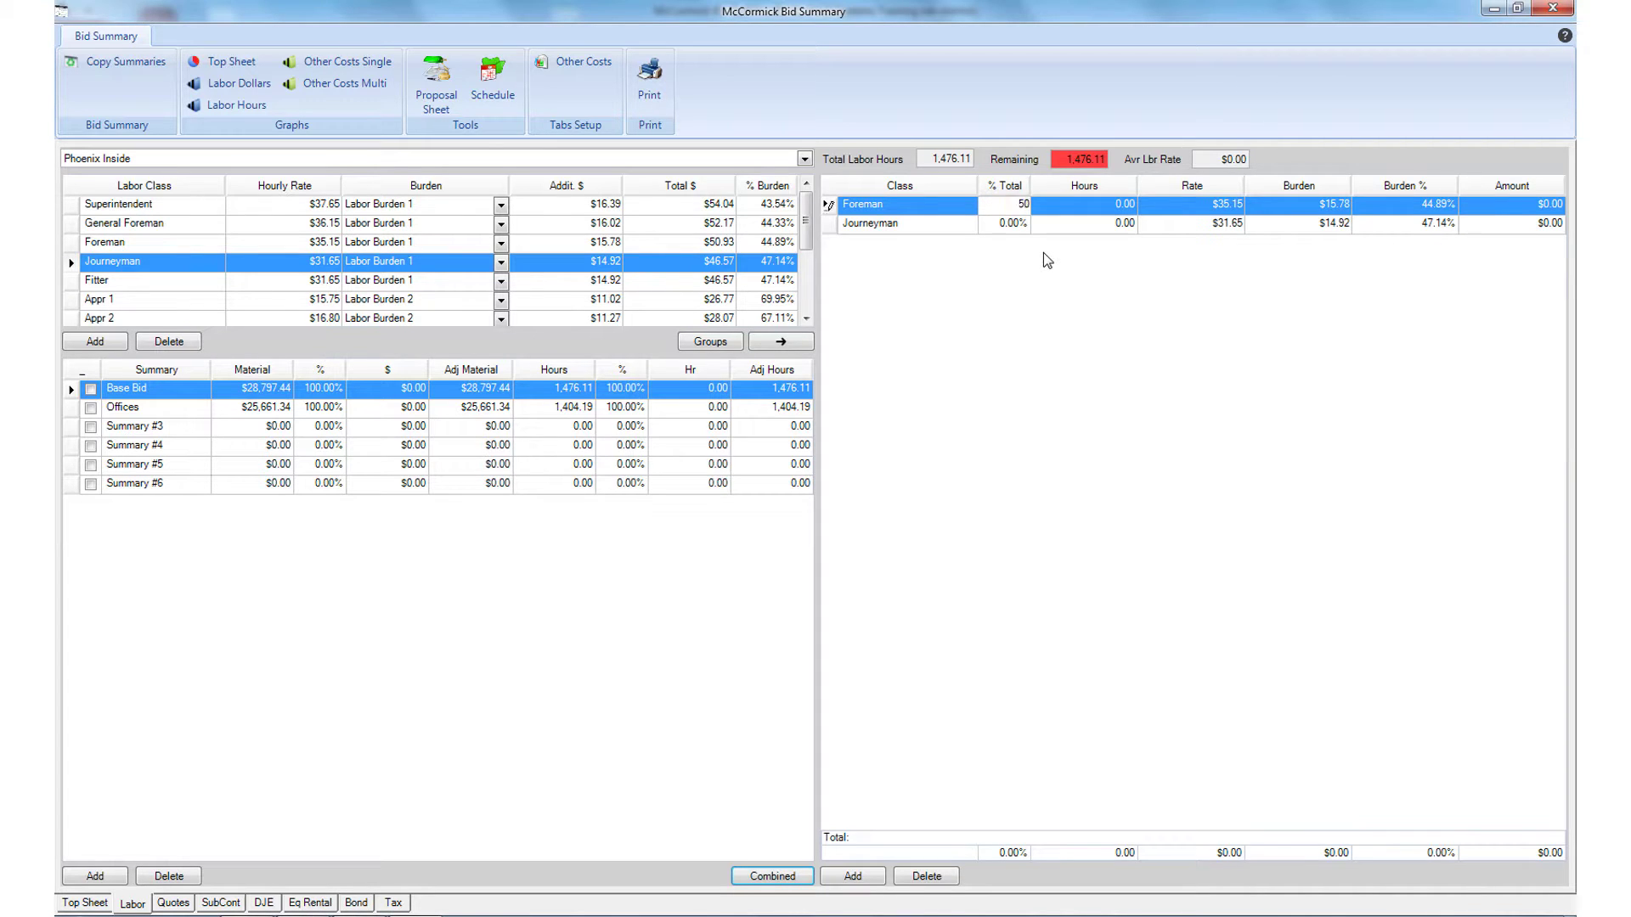
key(Return)
text(50)
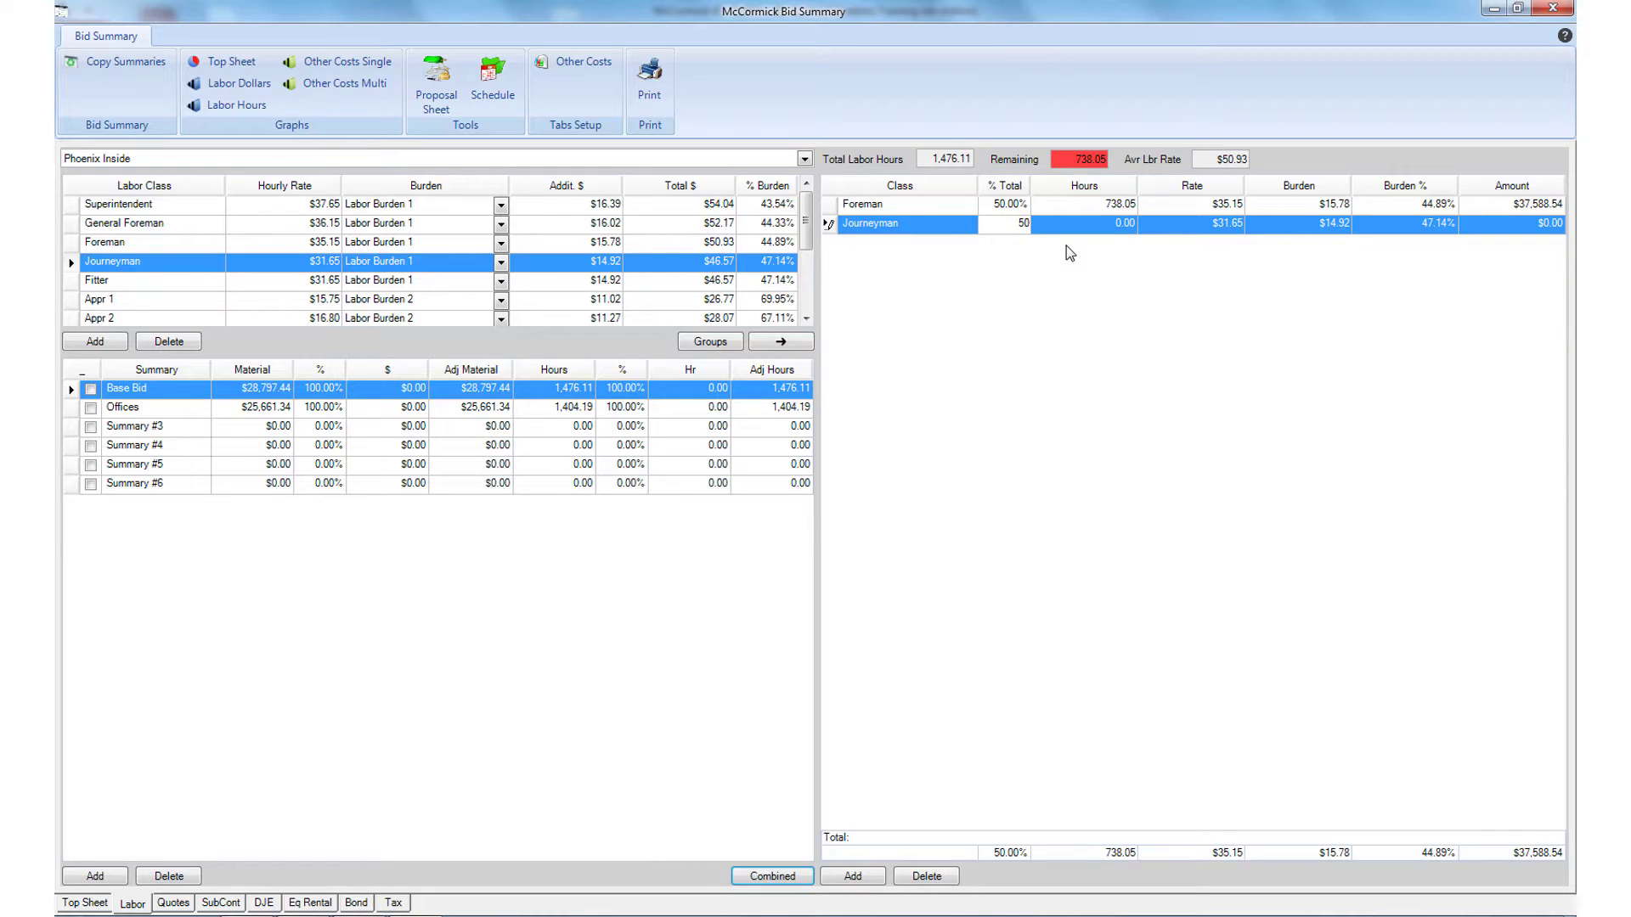
key(Tab)
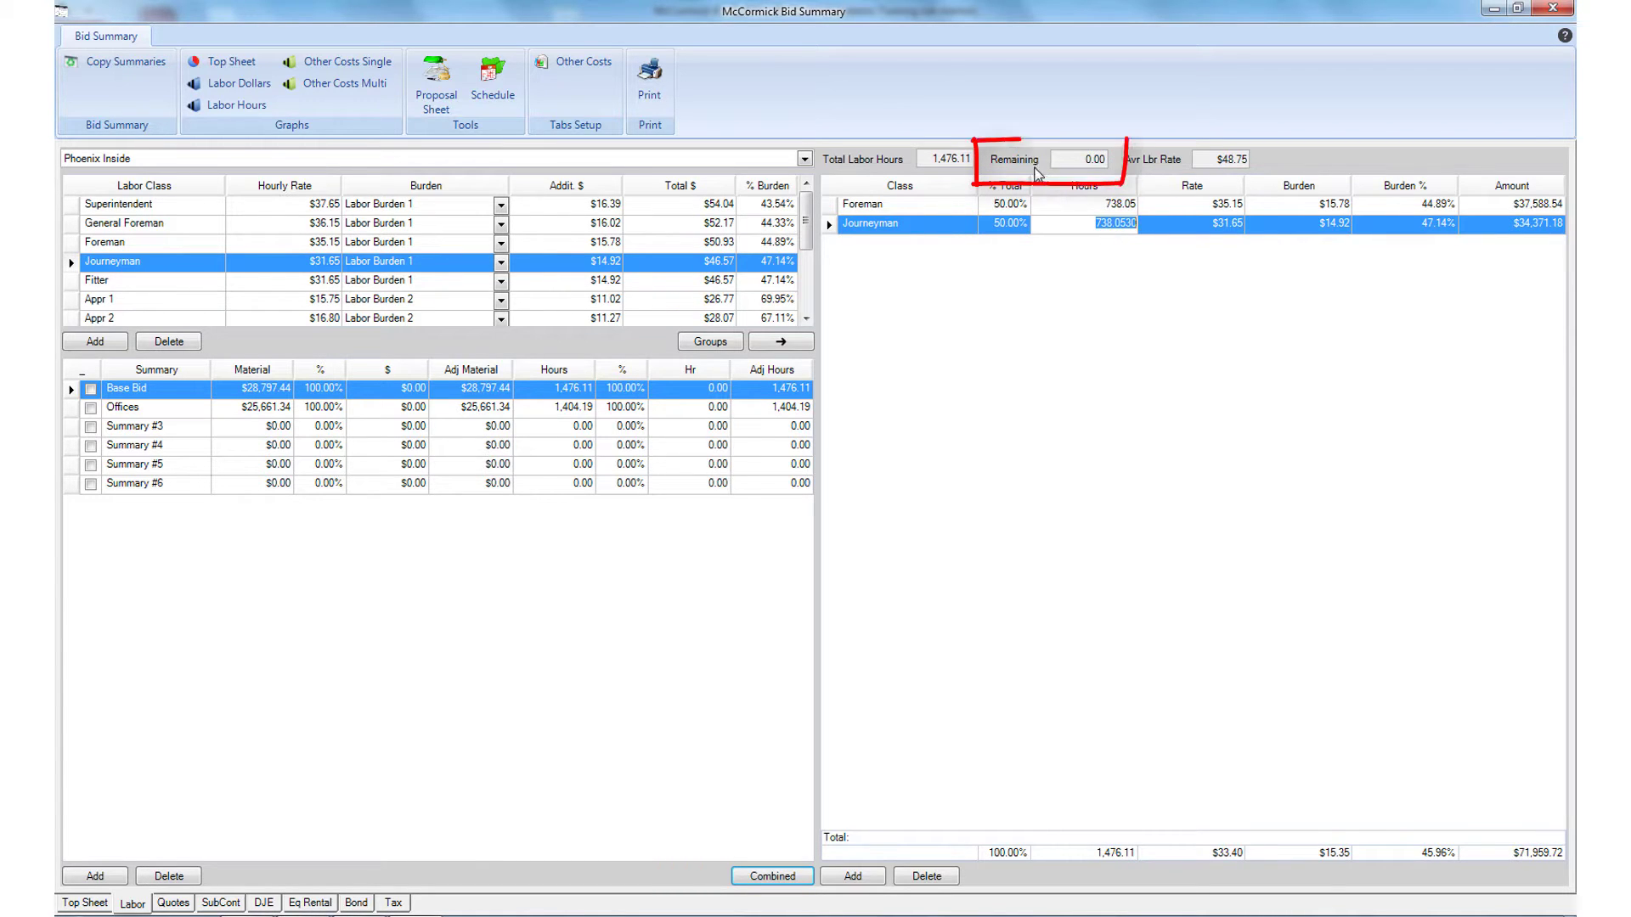
key(Tab)
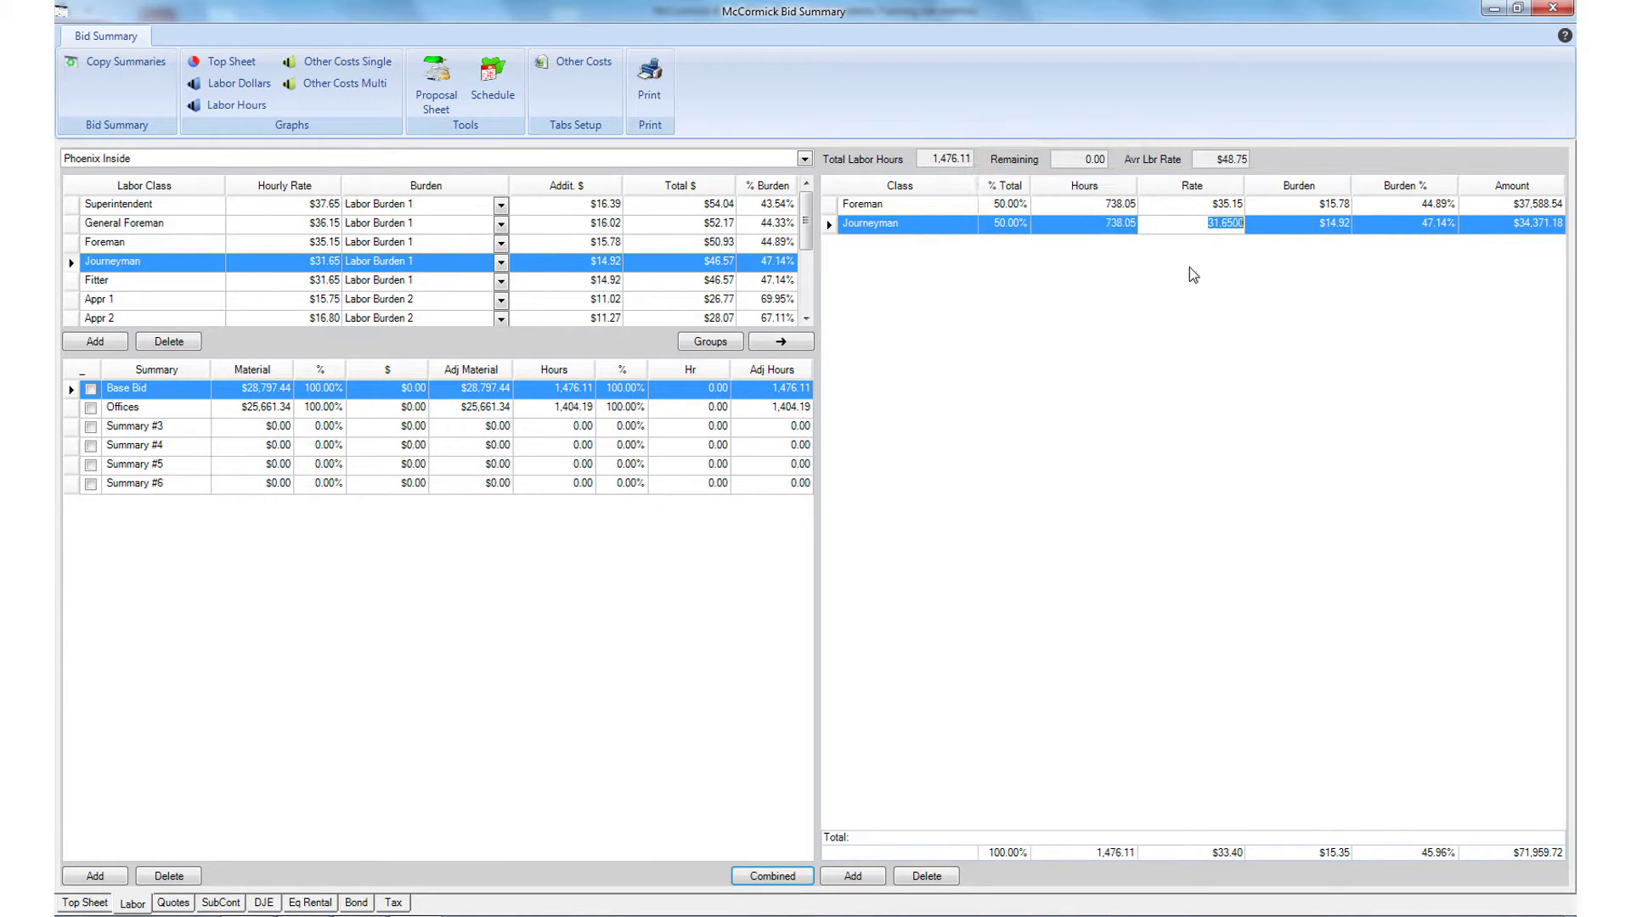
Delete the Foreman and Journeyman rows from the labor assignments
click(926, 876)
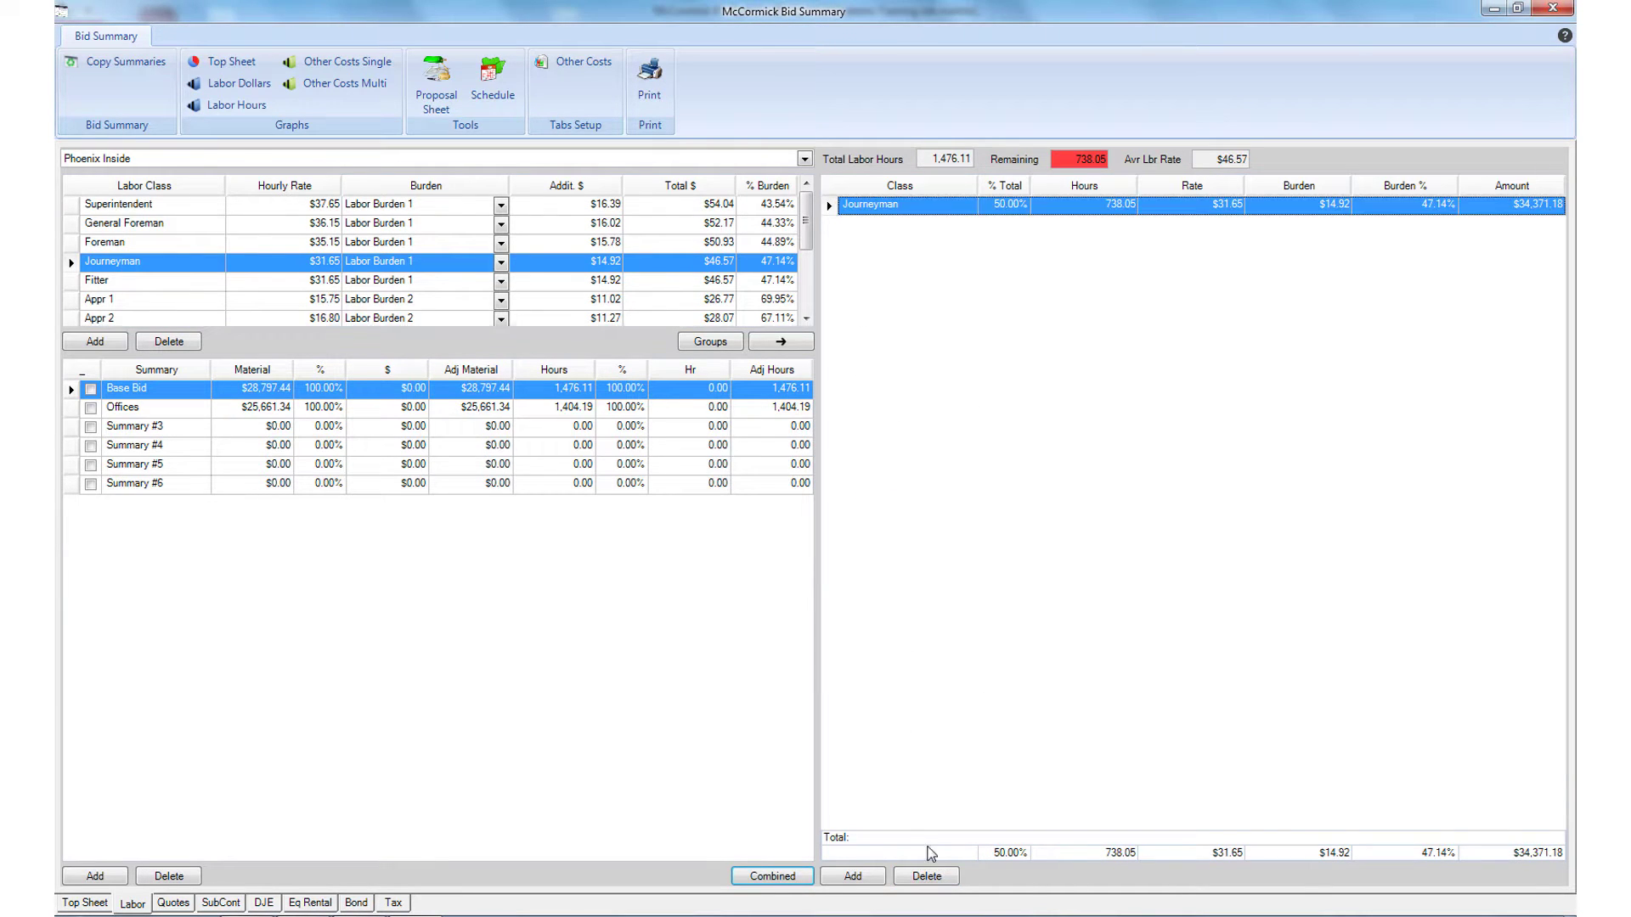
click(936, 878)
click(837, 528)
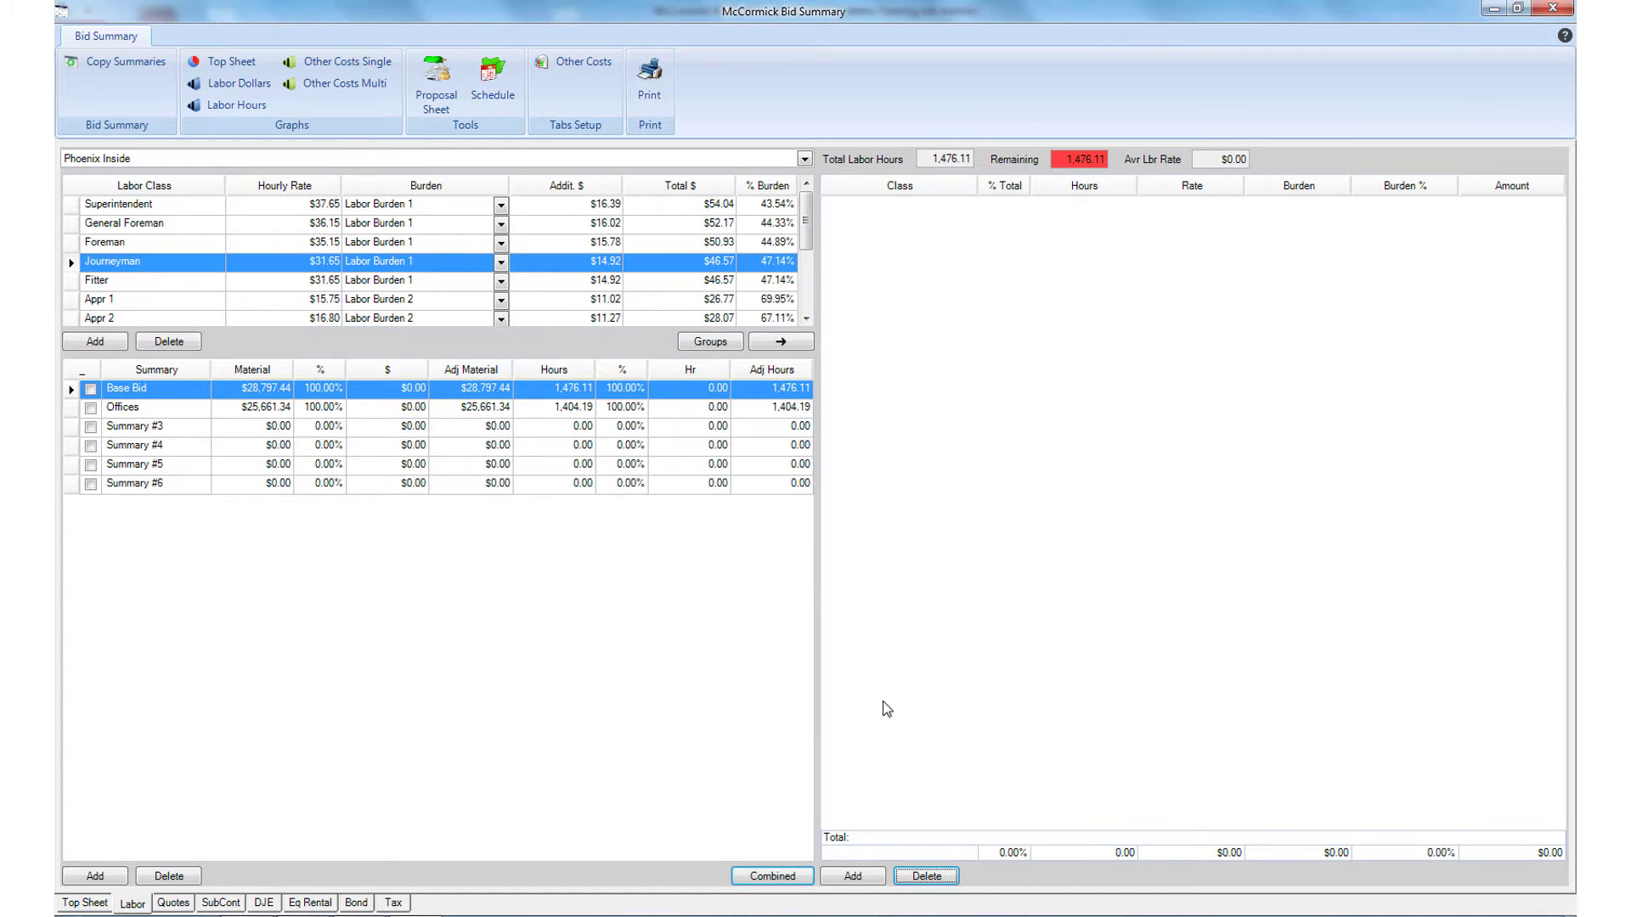
Add a custom labor assignment named Composite and give it 100% of the labor hours
click(853, 875)
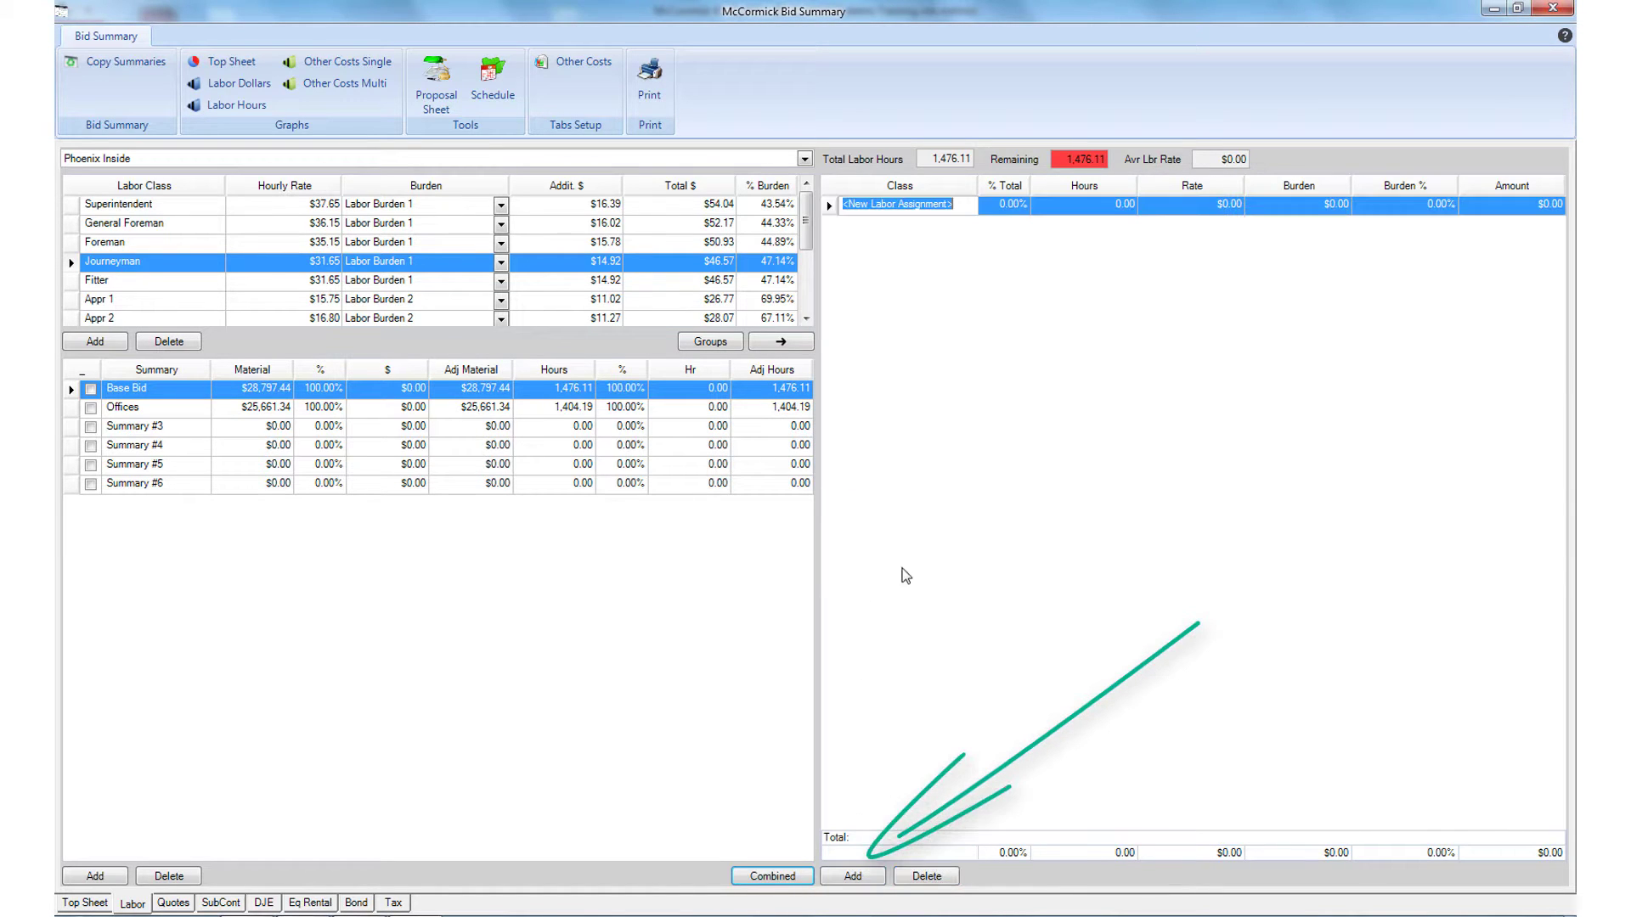
text(Composite)
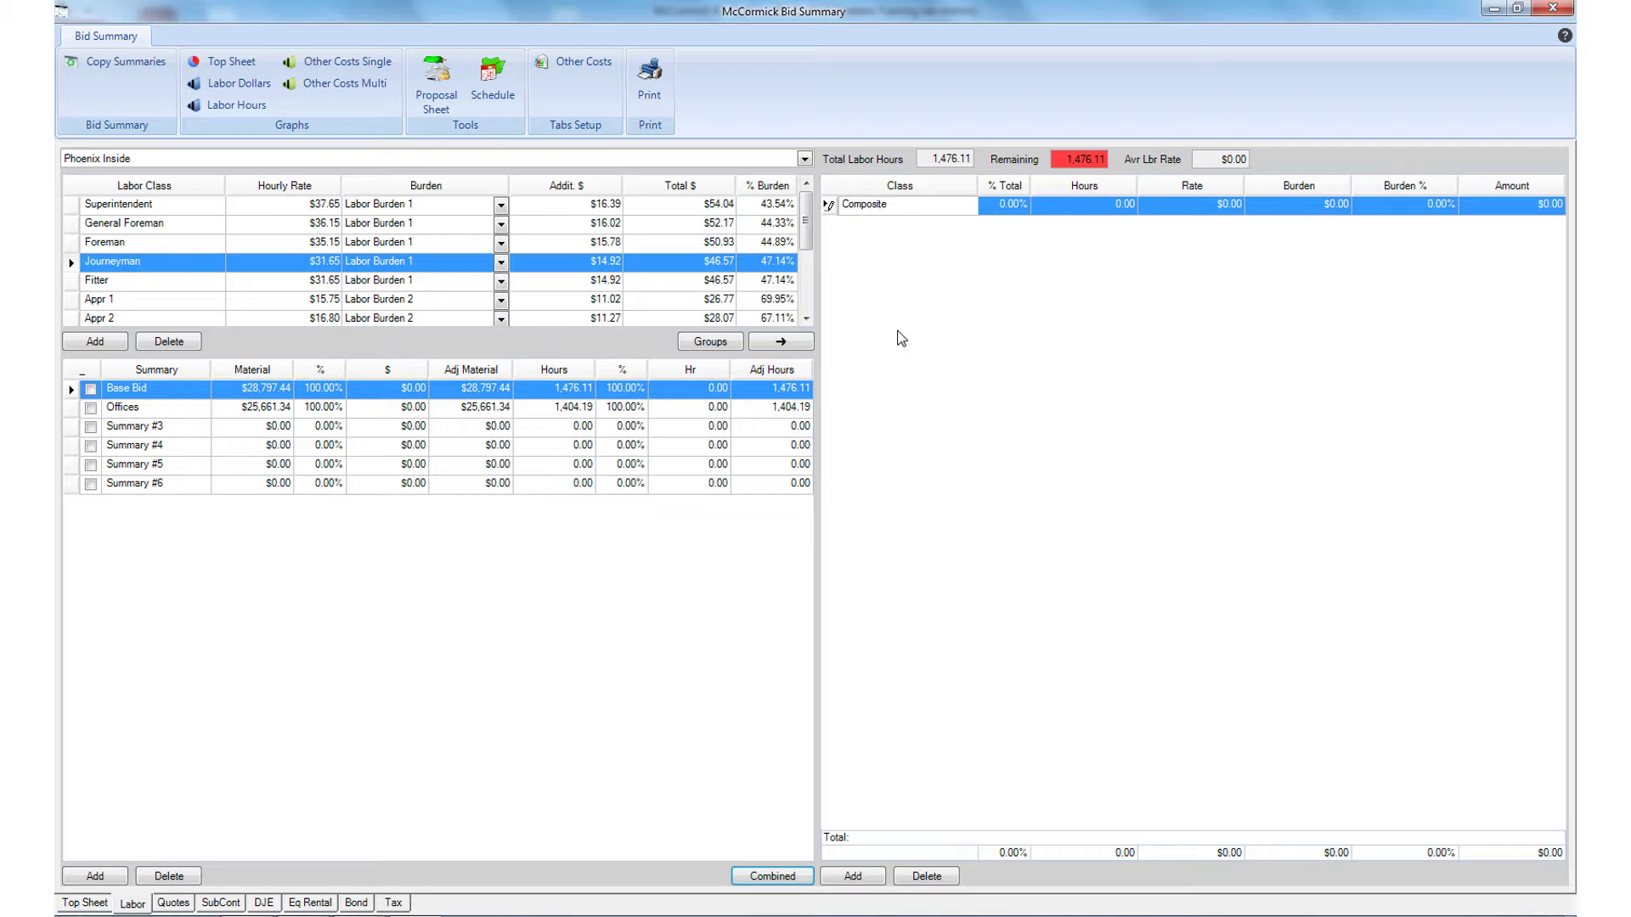
click(1005, 207)
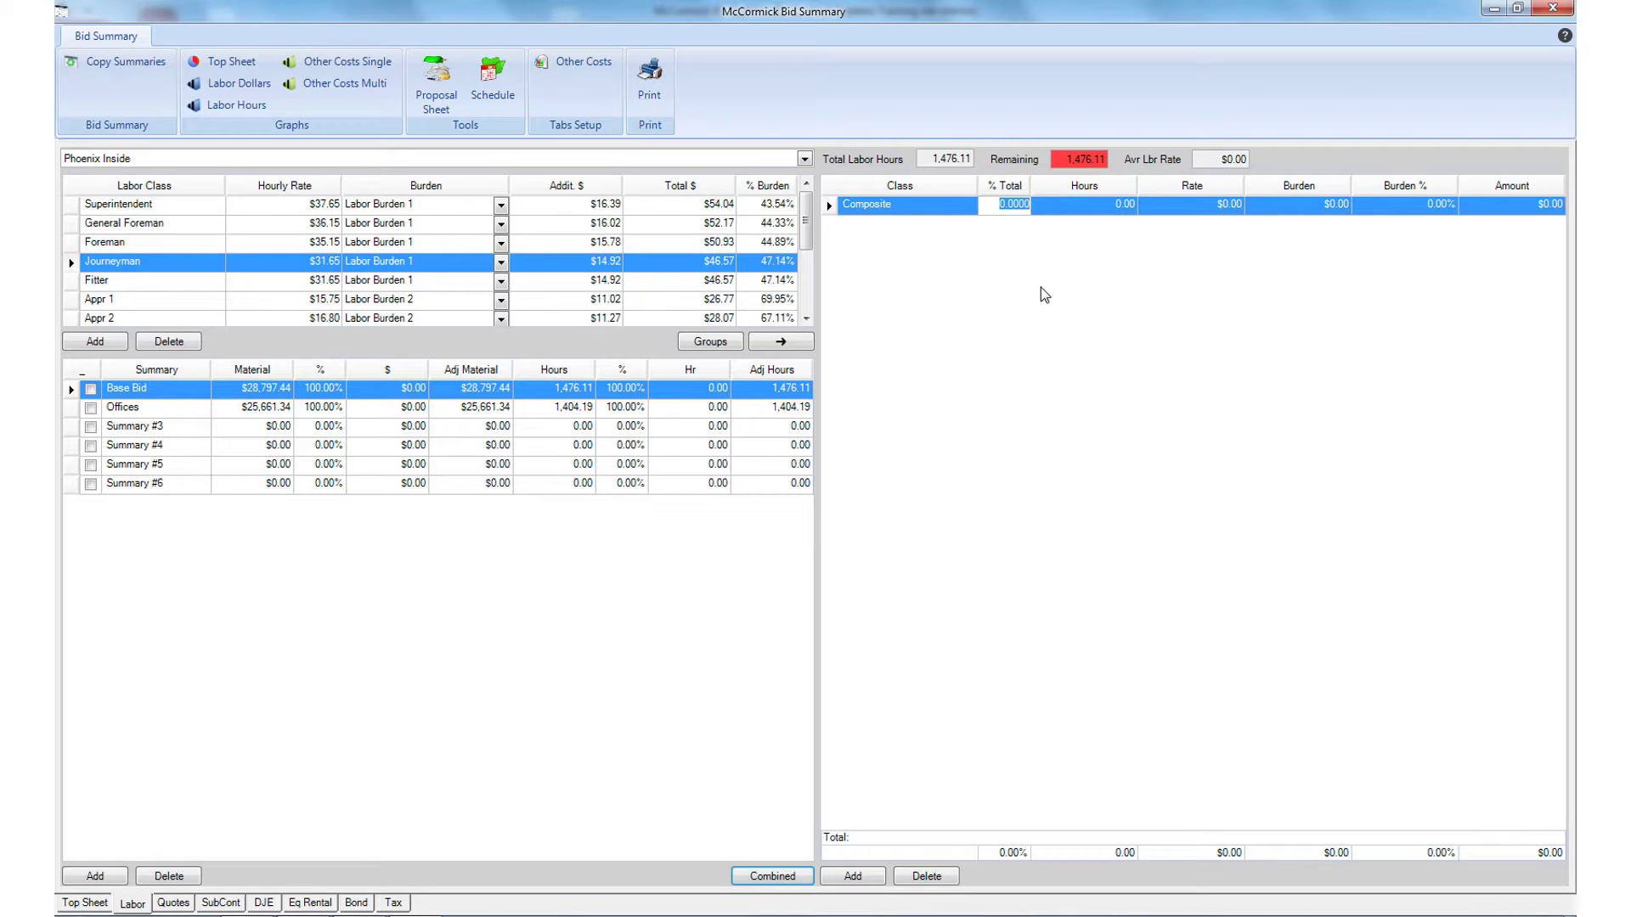
text(100)
key(Tab)
key(Tab)
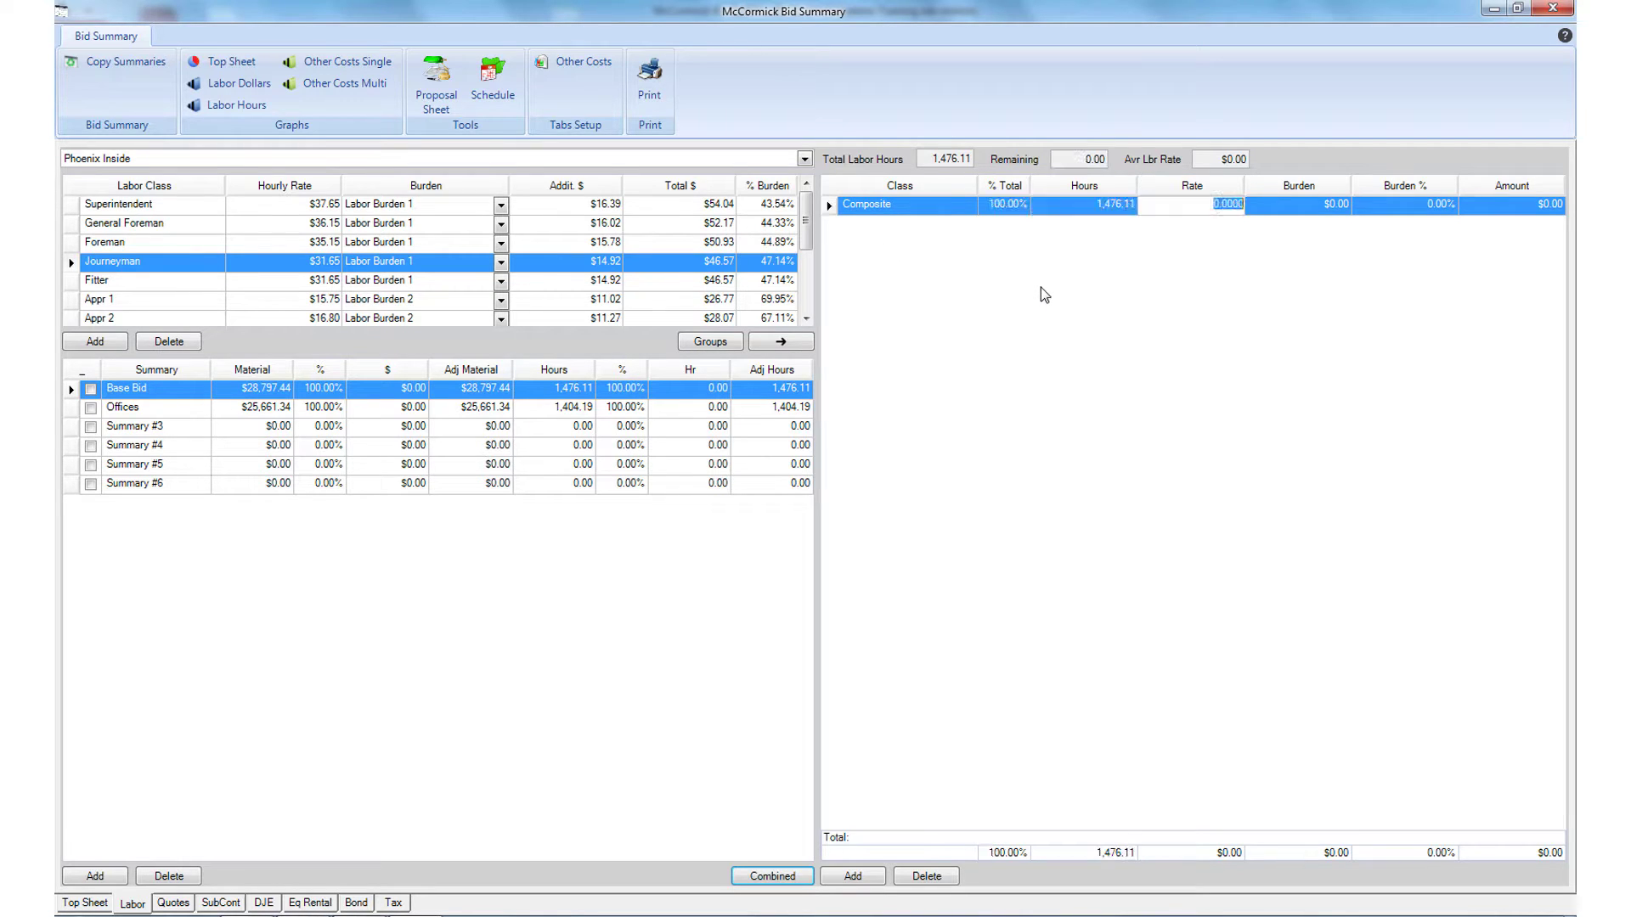
Set the Composite labor rate to $65 with a 15% burden and return to the top sheet
text(65)
key(Tab)
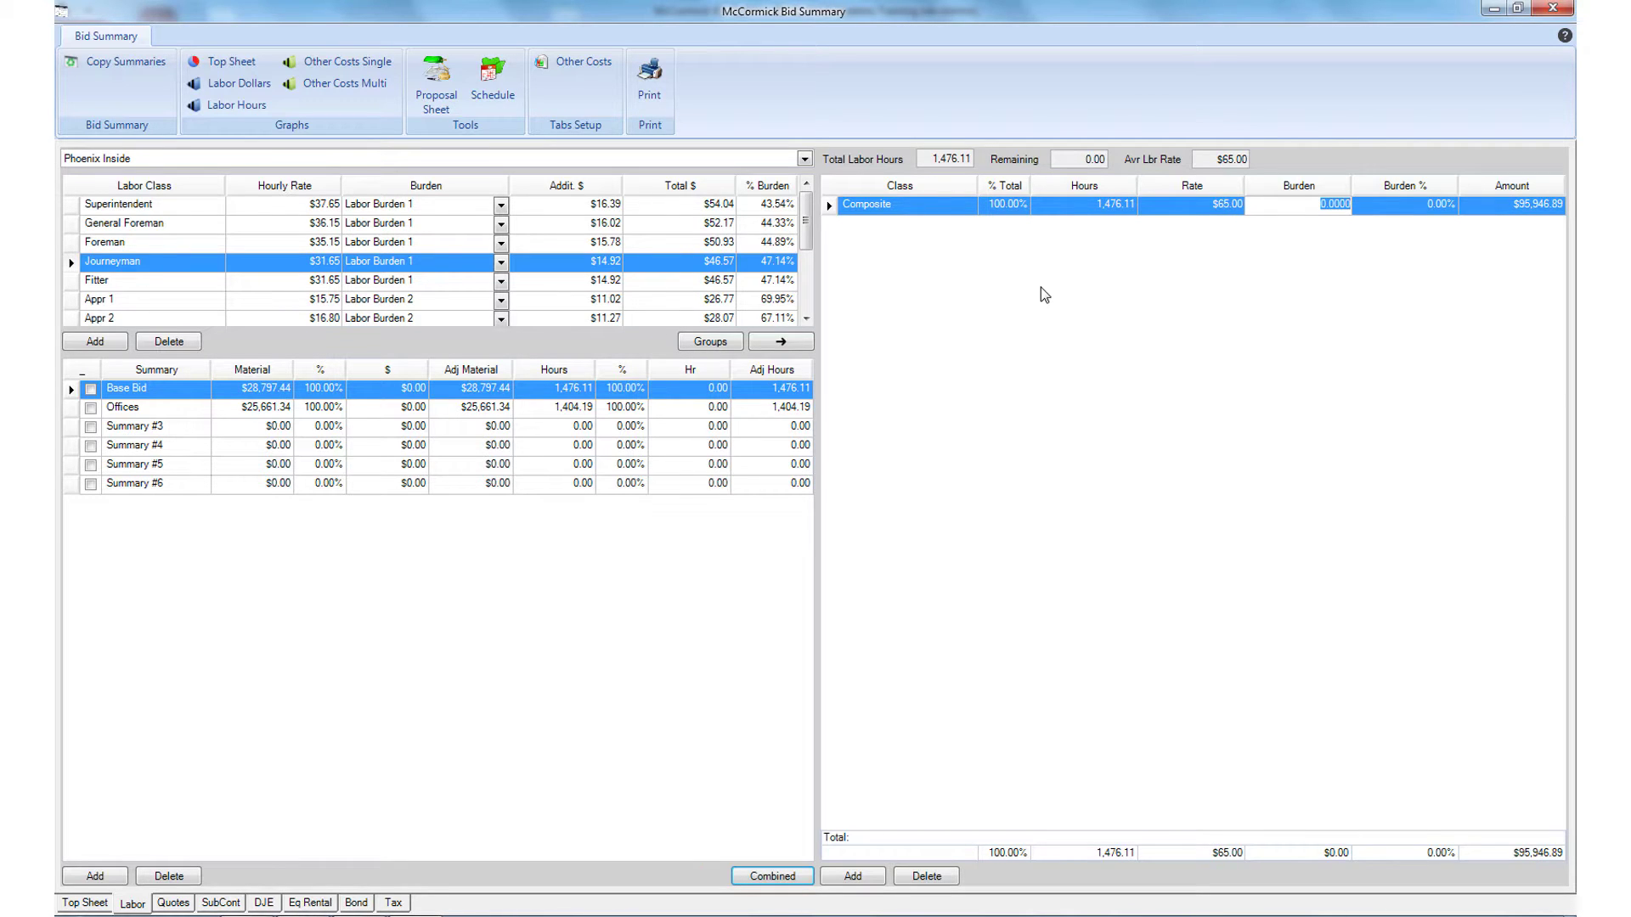
key(Tab)
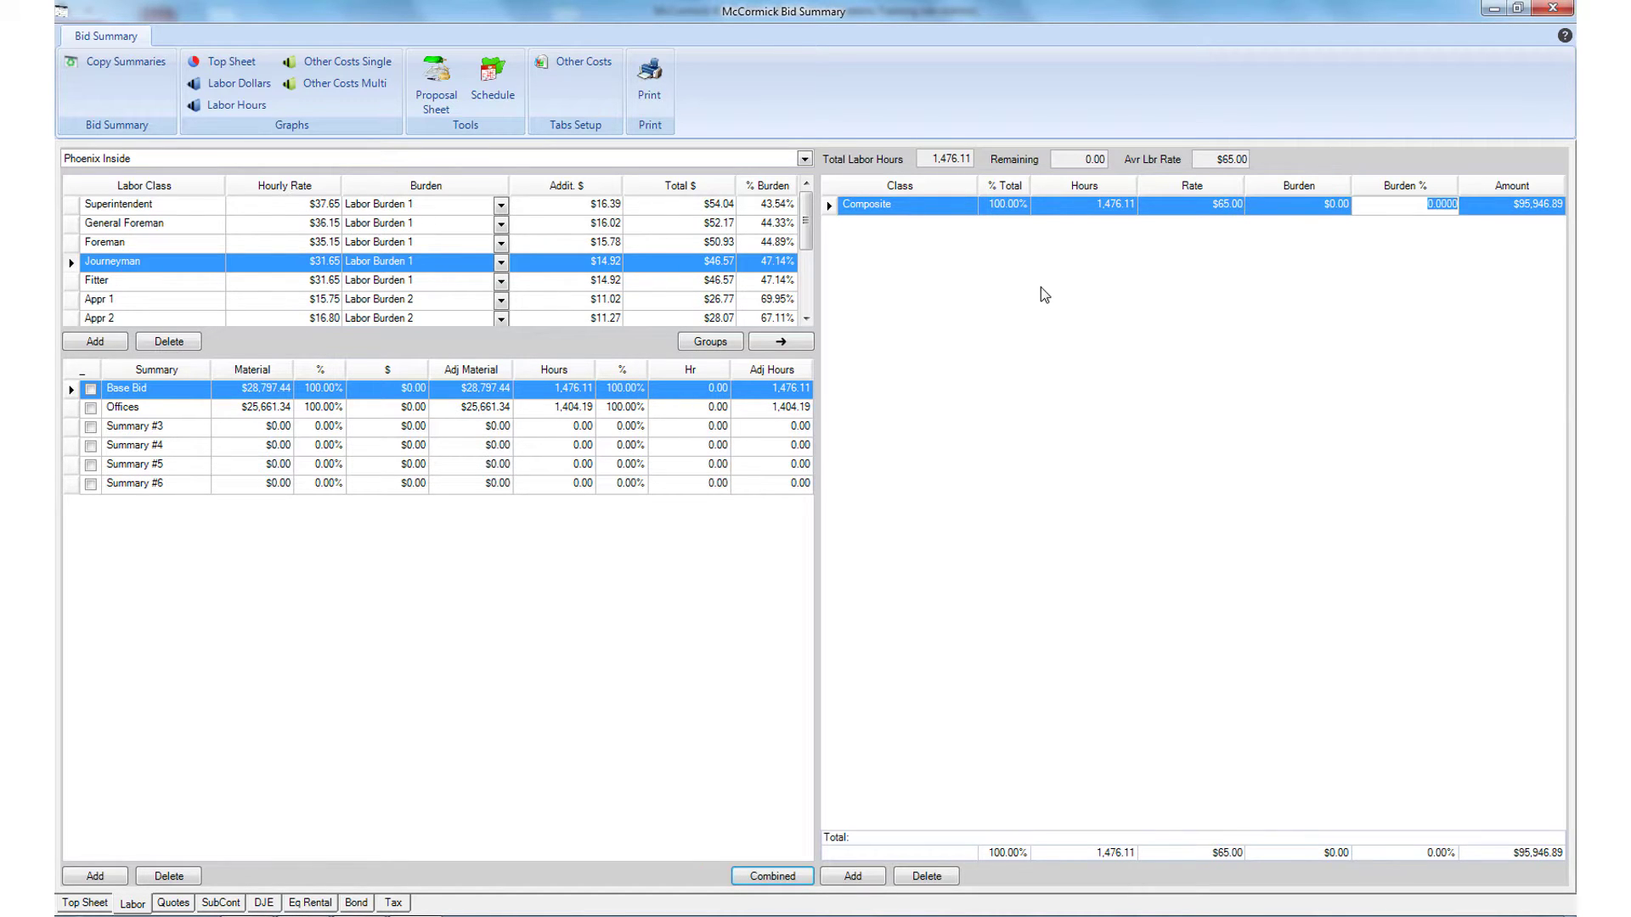
text(15)
key(Tab)
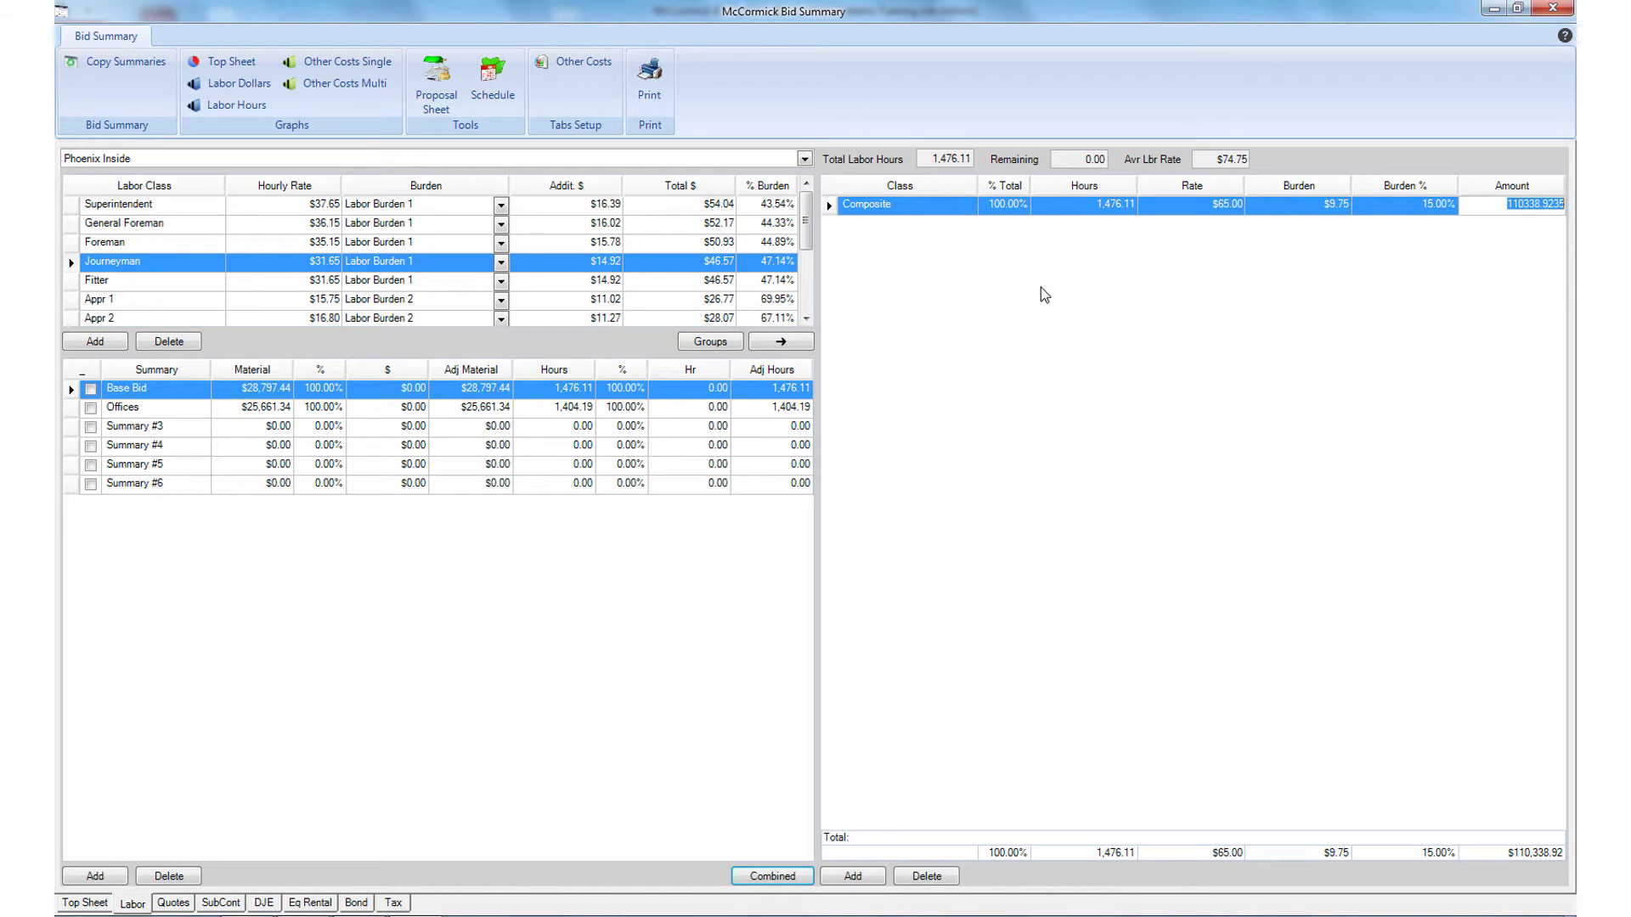
click(1243, 207)
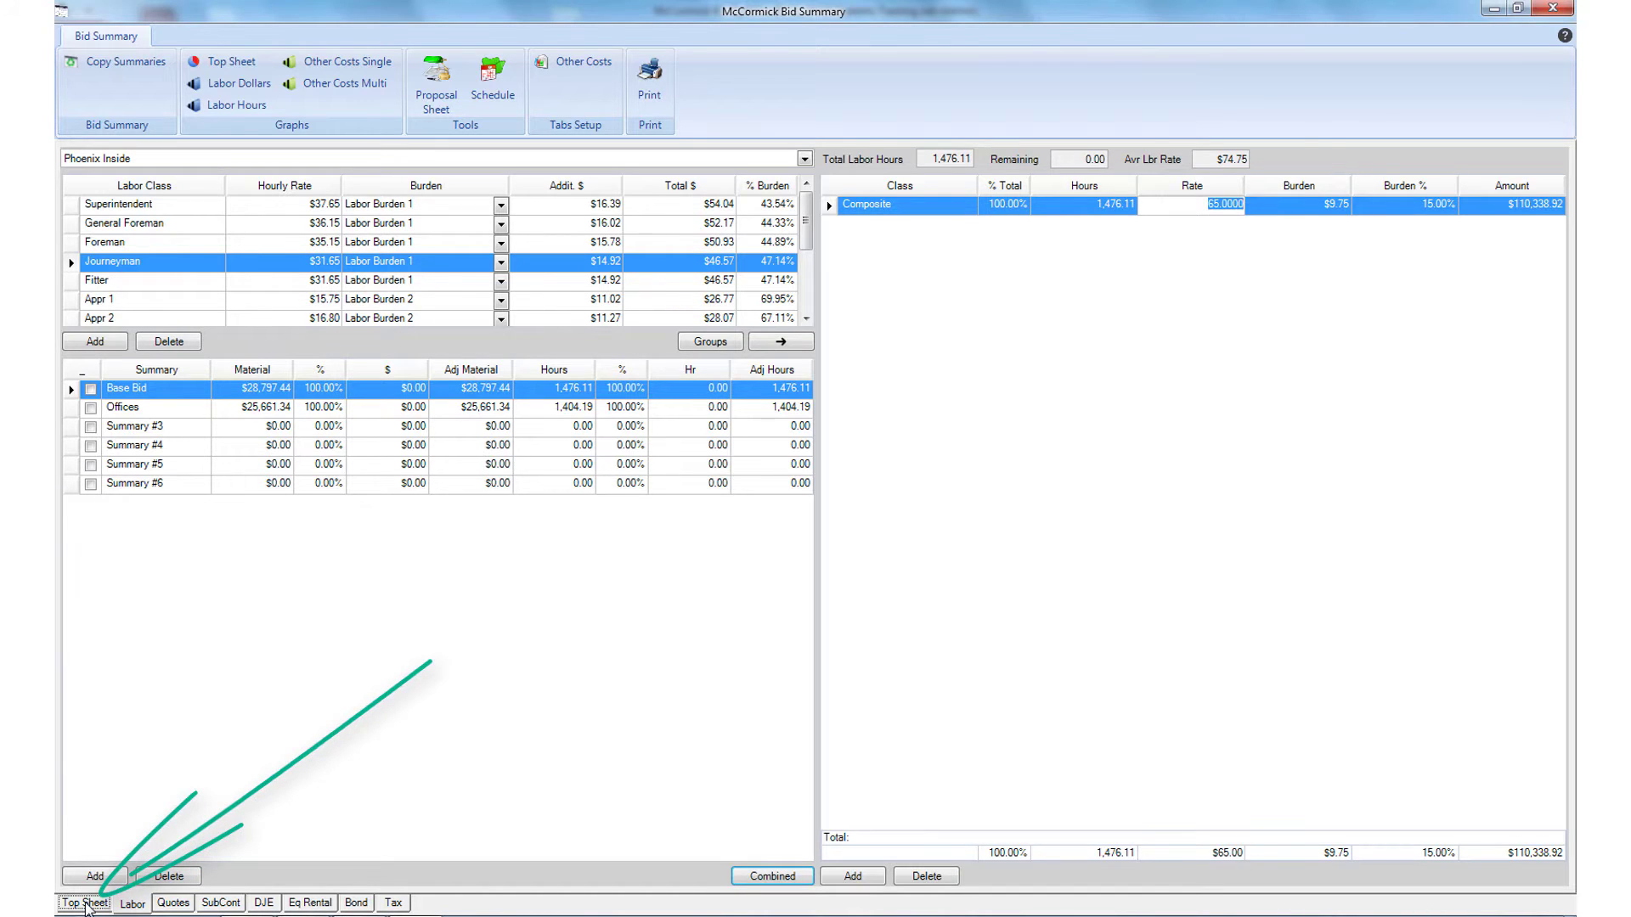
click(85, 904)
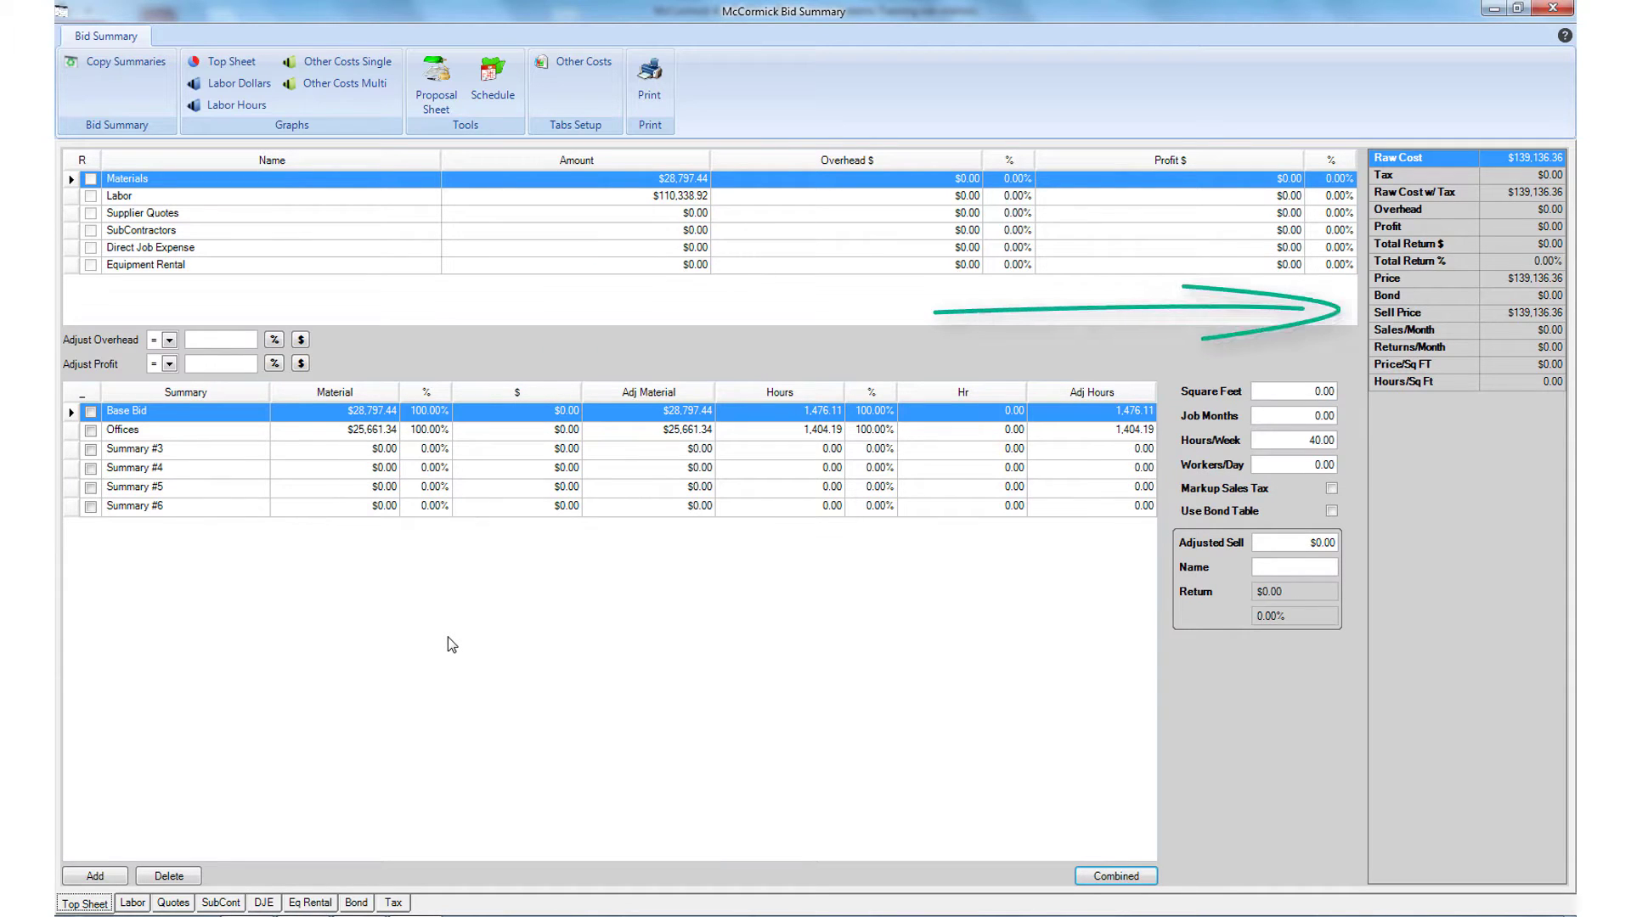
In the supplier quotes, enter ABC as the Fixtures supplier with a unit price of $25,000
click(173, 903)
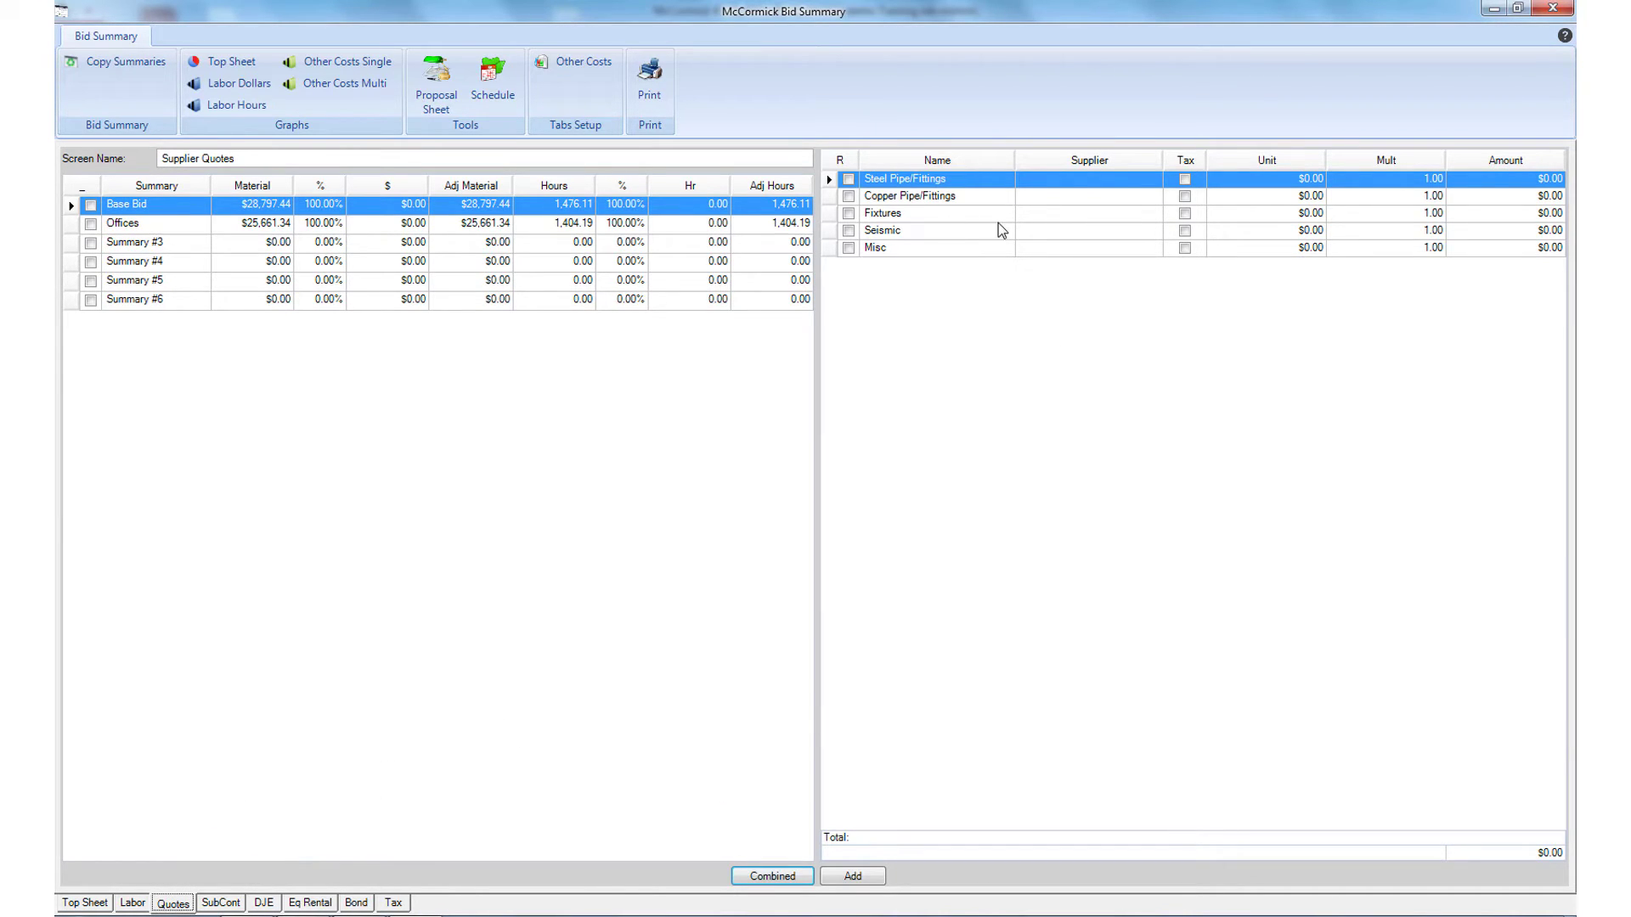
click(1036, 214)
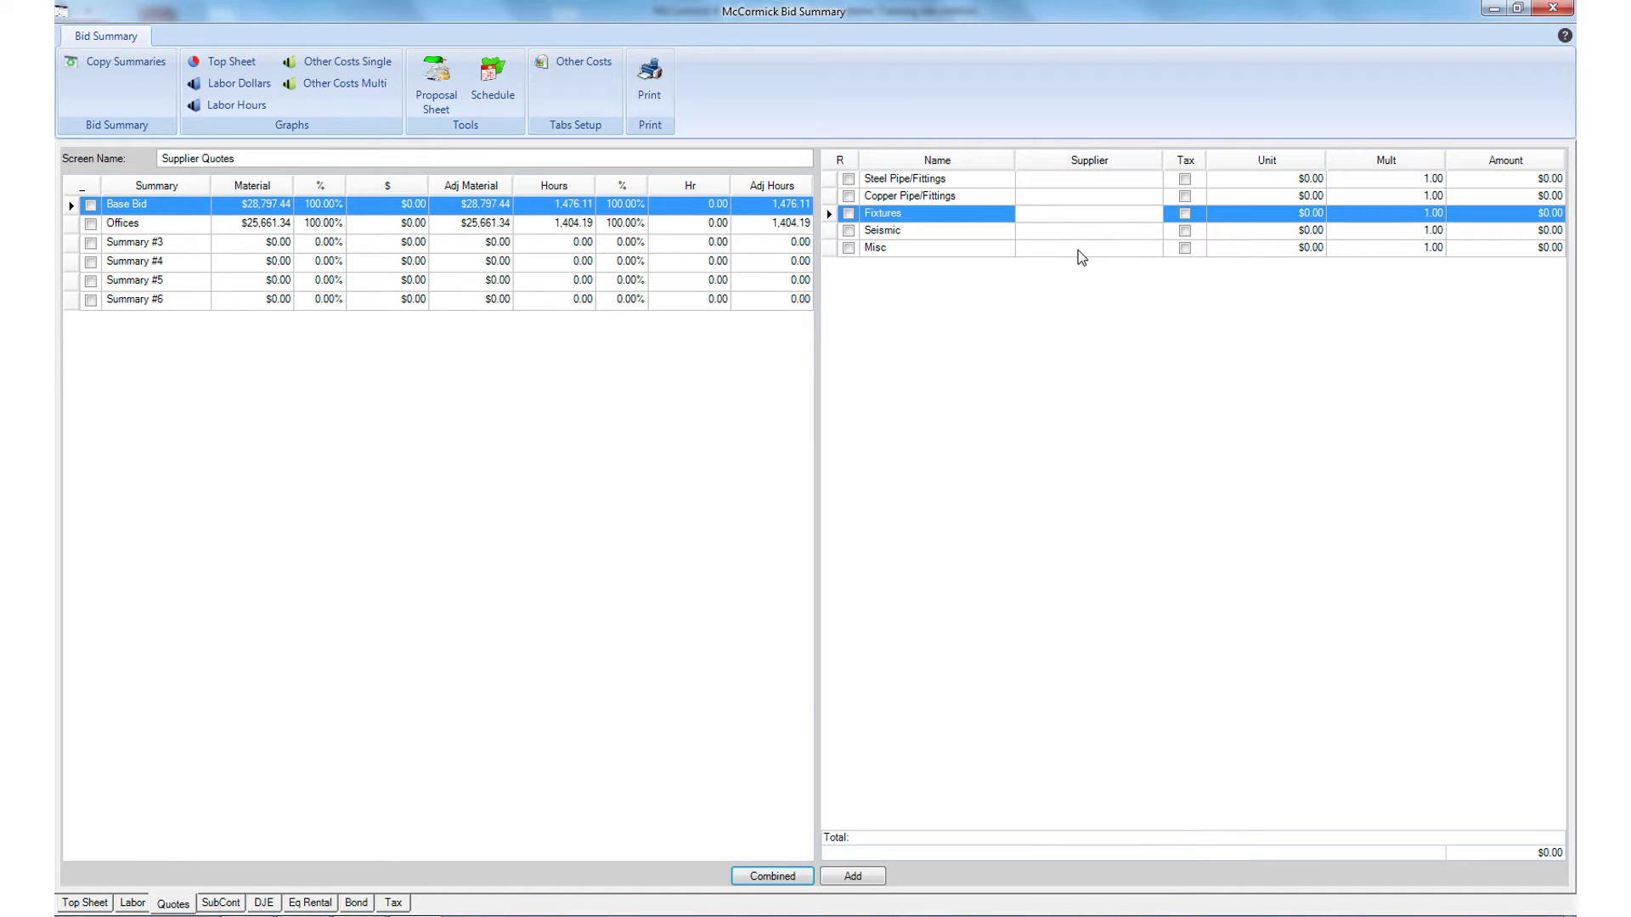
text(ABC)
key(Tab)
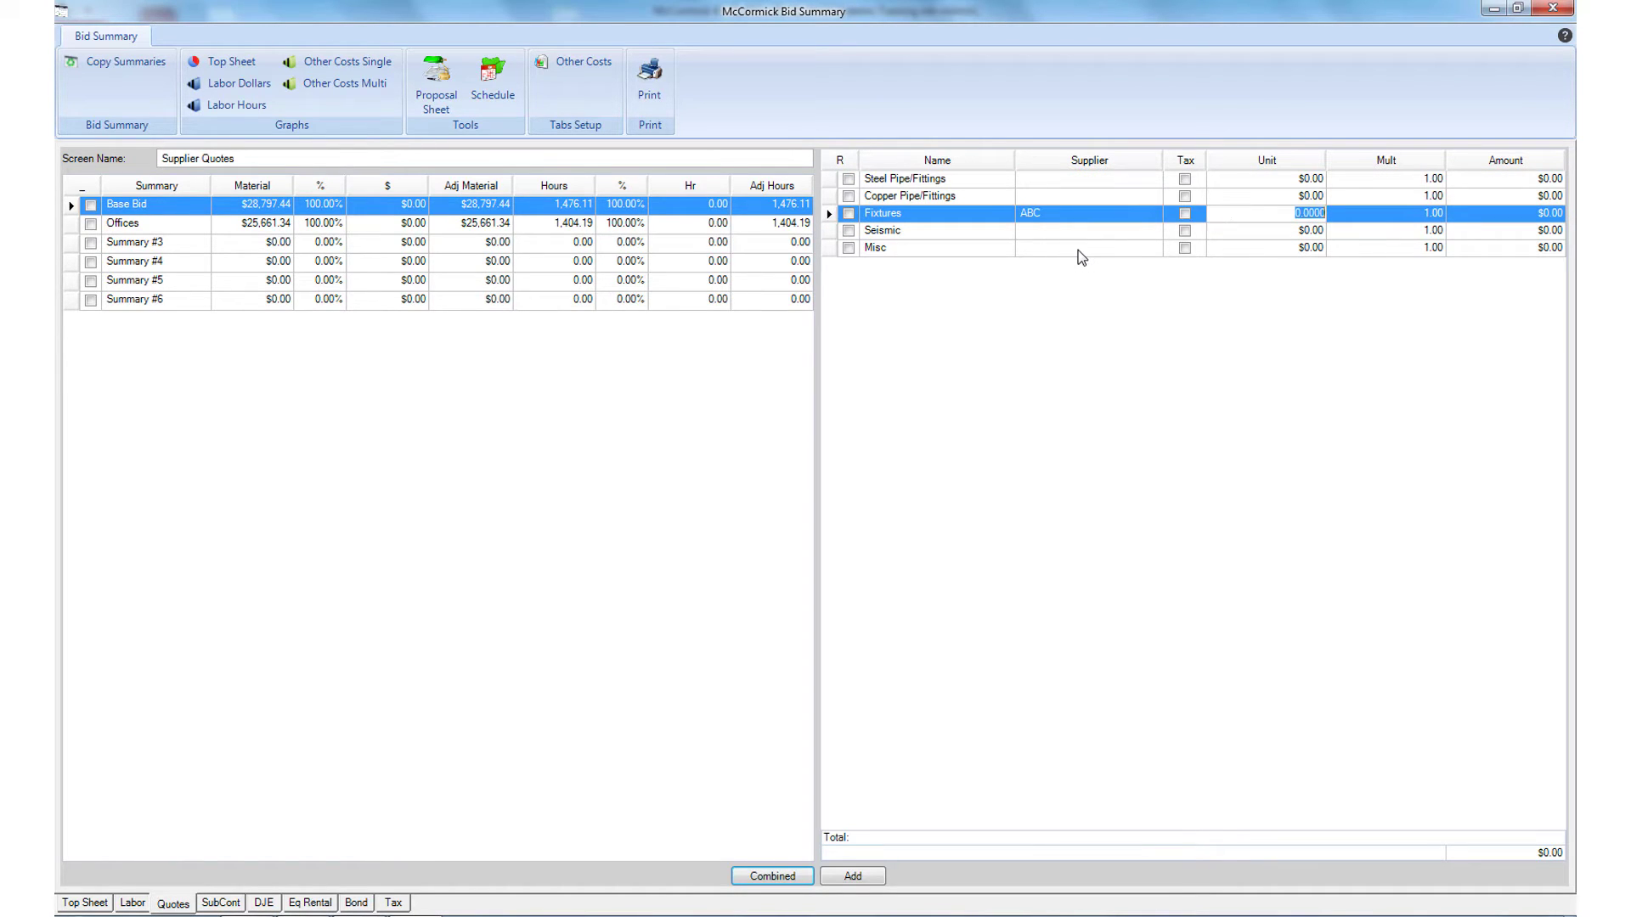
click(1274, 214)
drag(1293, 213, 1328, 216)
text(25)
key(Tab)
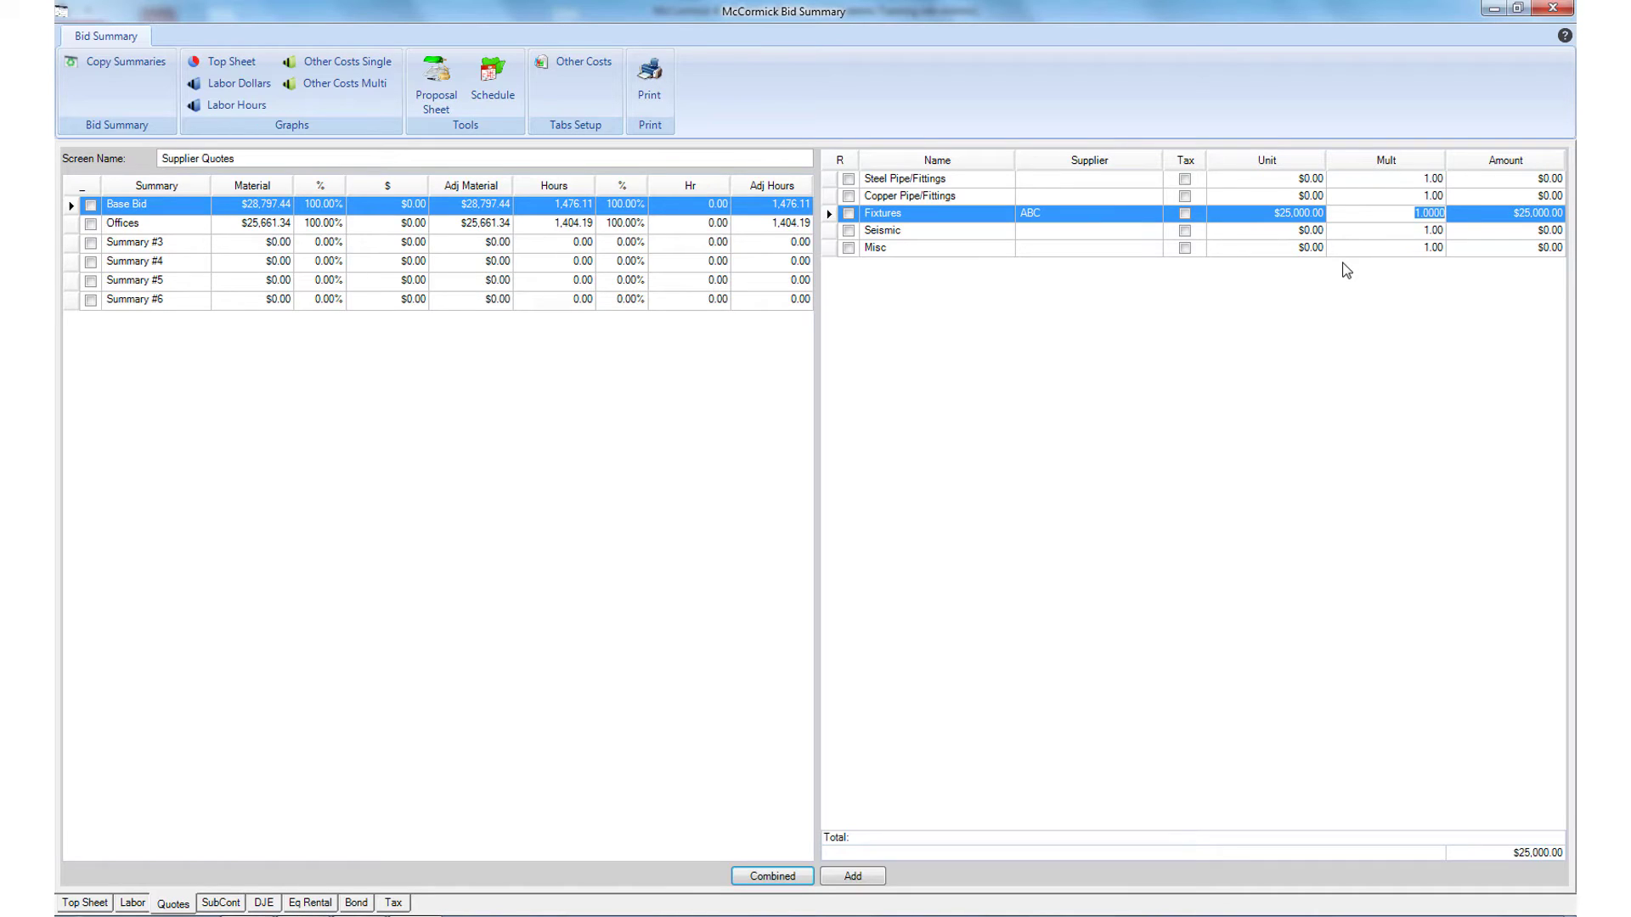
Set the Misc supplier quote to a unit price of $4,000 and return to the top sheet
click(1284, 251)
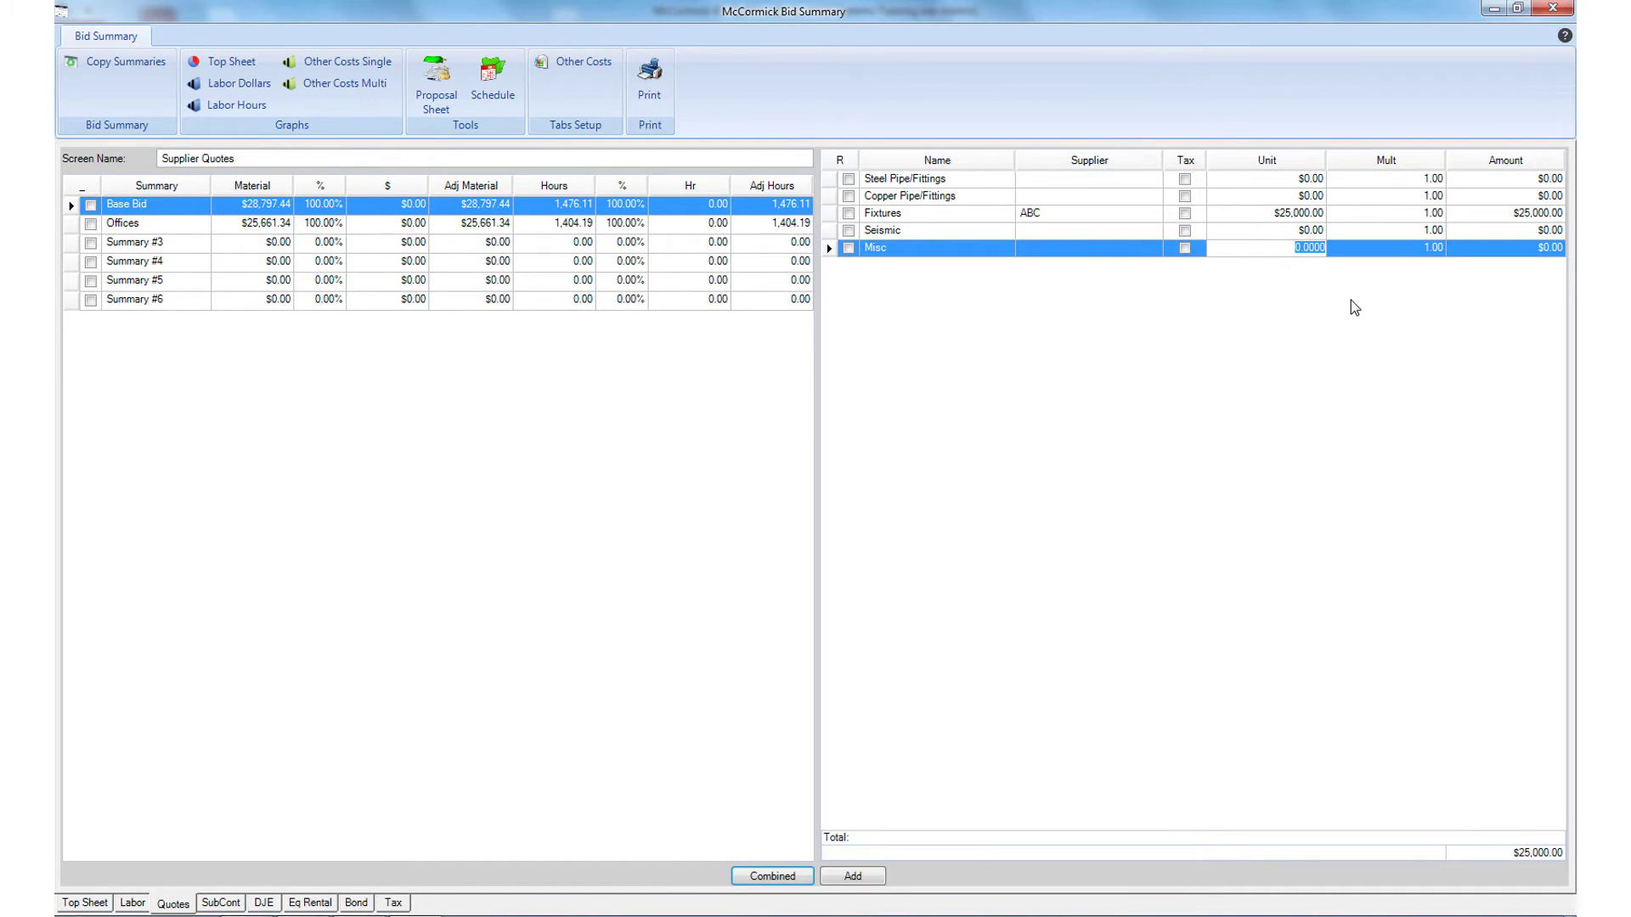
text(4)
key(Tab)
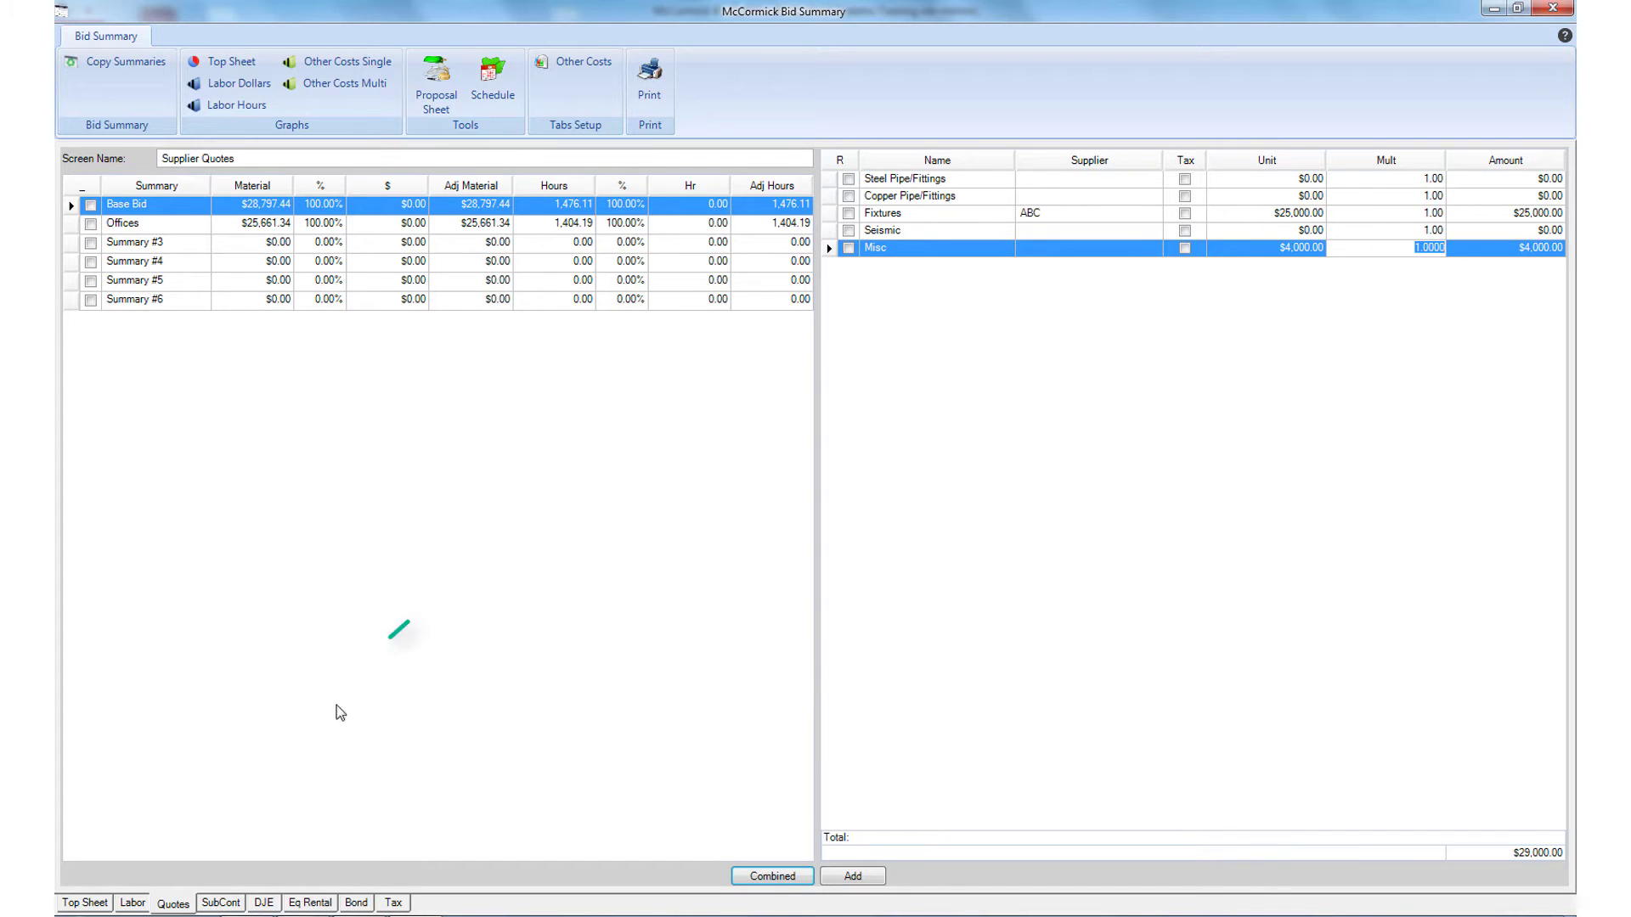
click(84, 903)
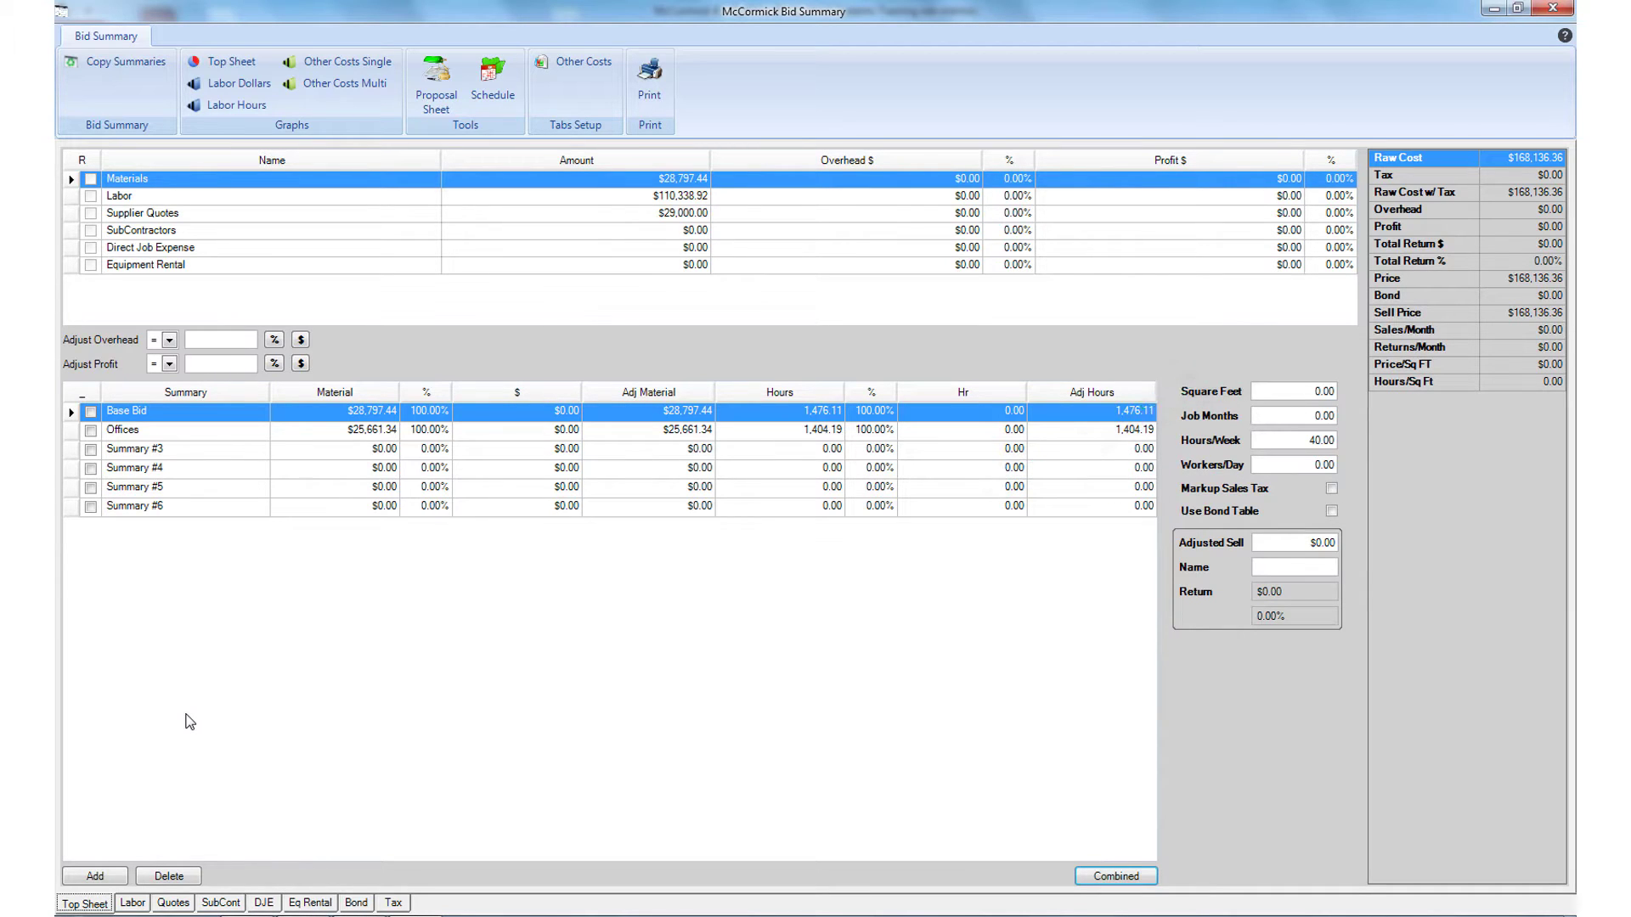
In the subcontractor costs, set the unit price of Insulation to $15,000 and Trenching to $7,000
click(224, 903)
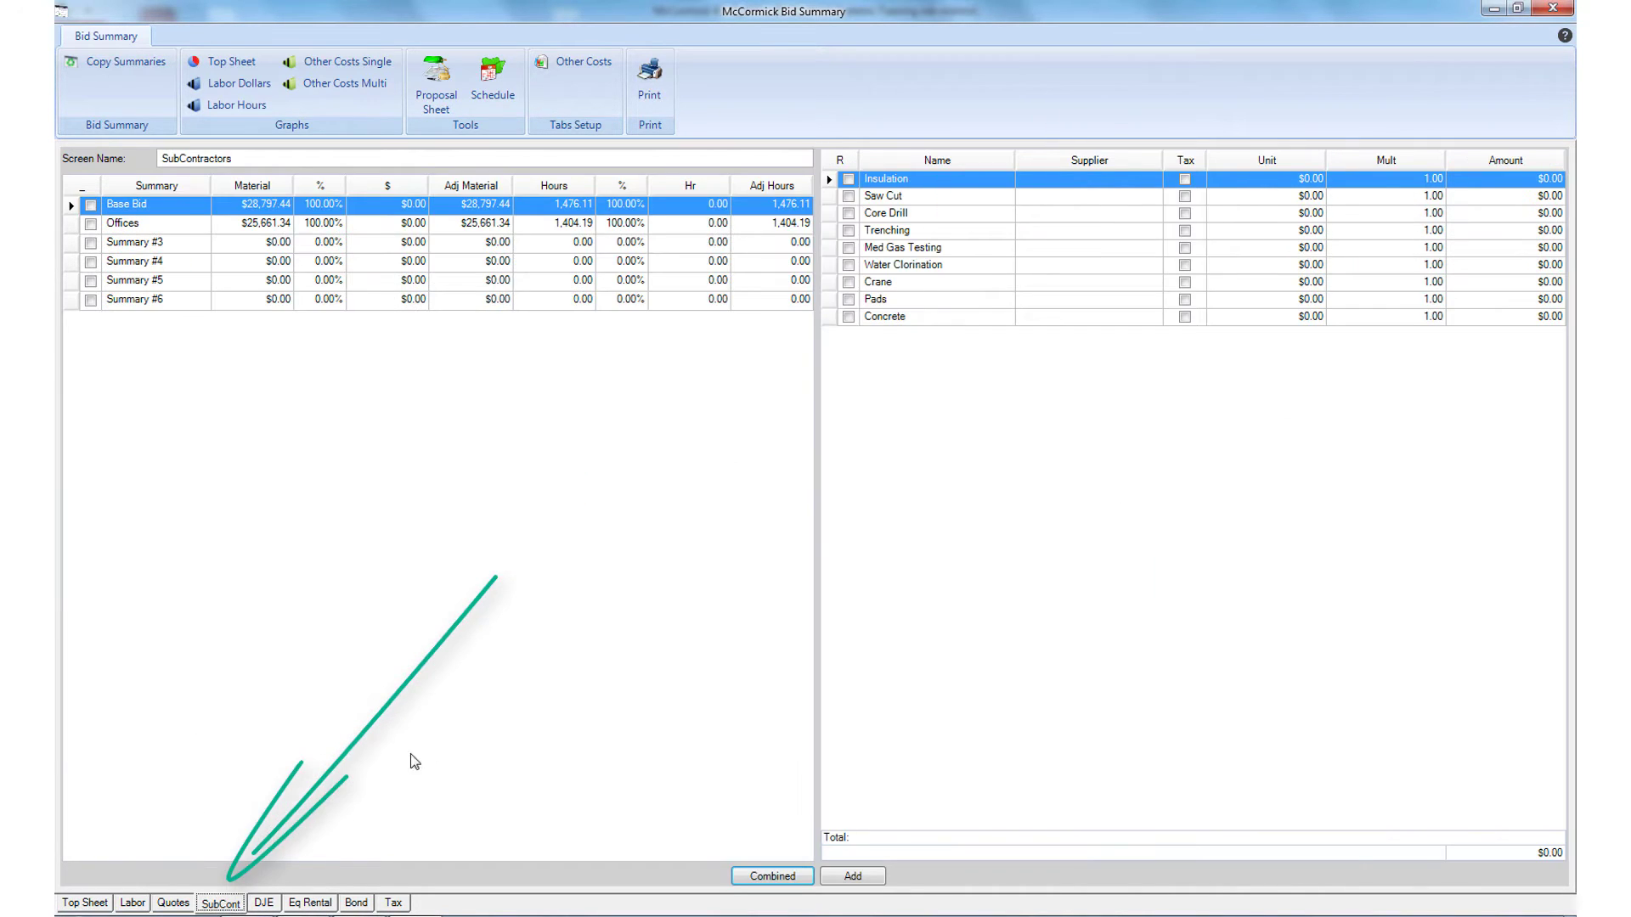
click(1307, 179)
text(15,00)
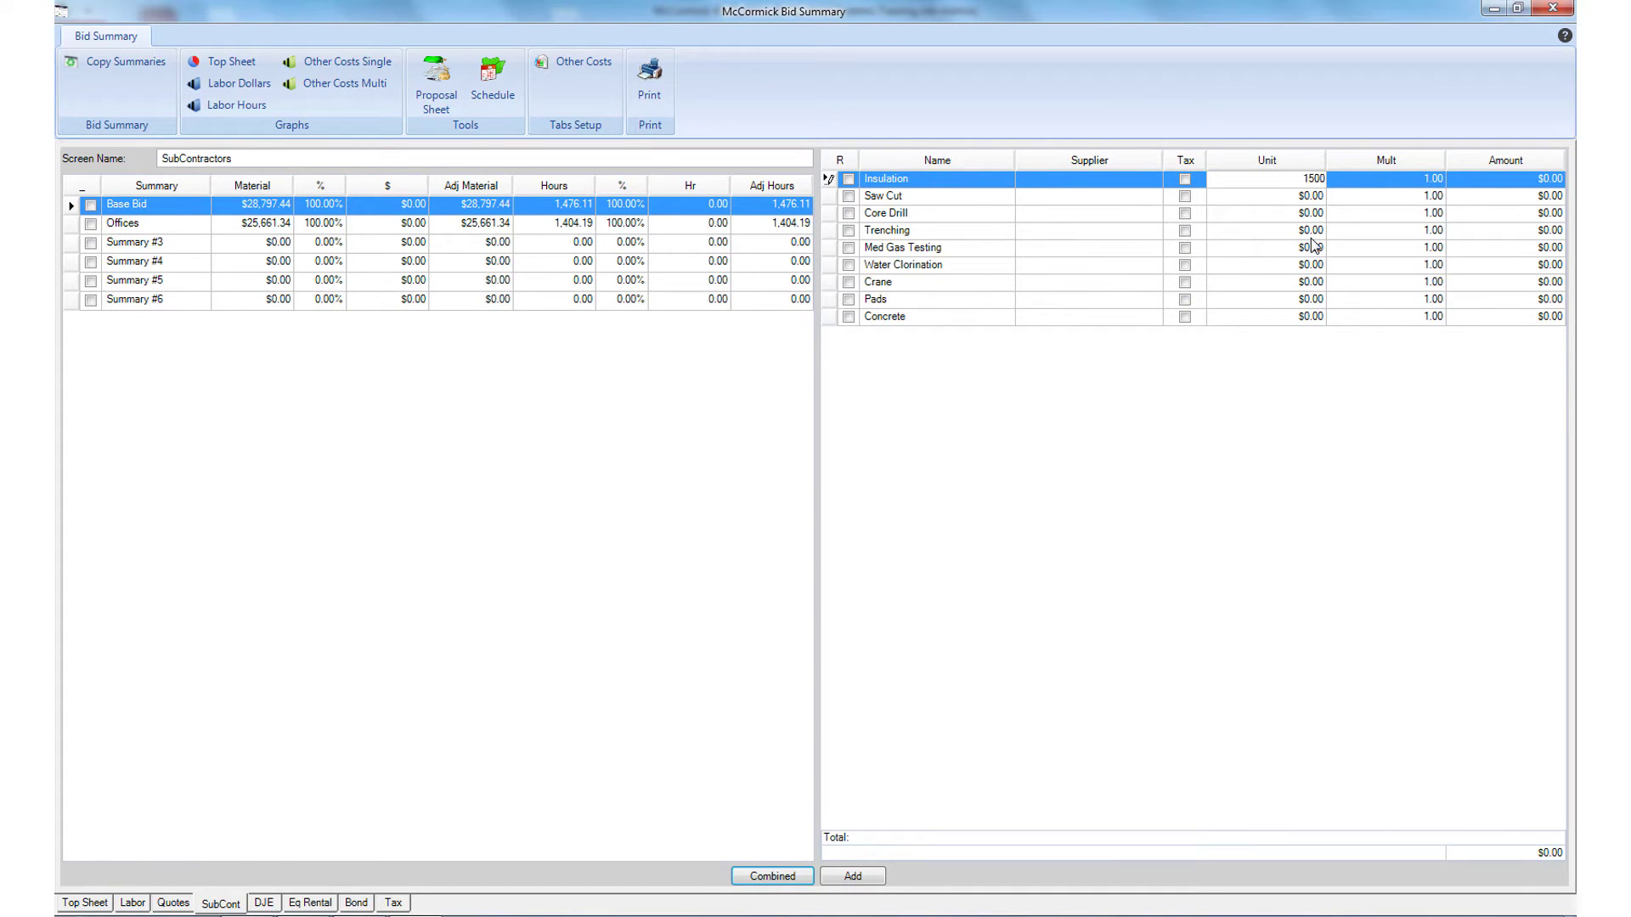
text(0)
key(Down)
key(Down)
key(Down)
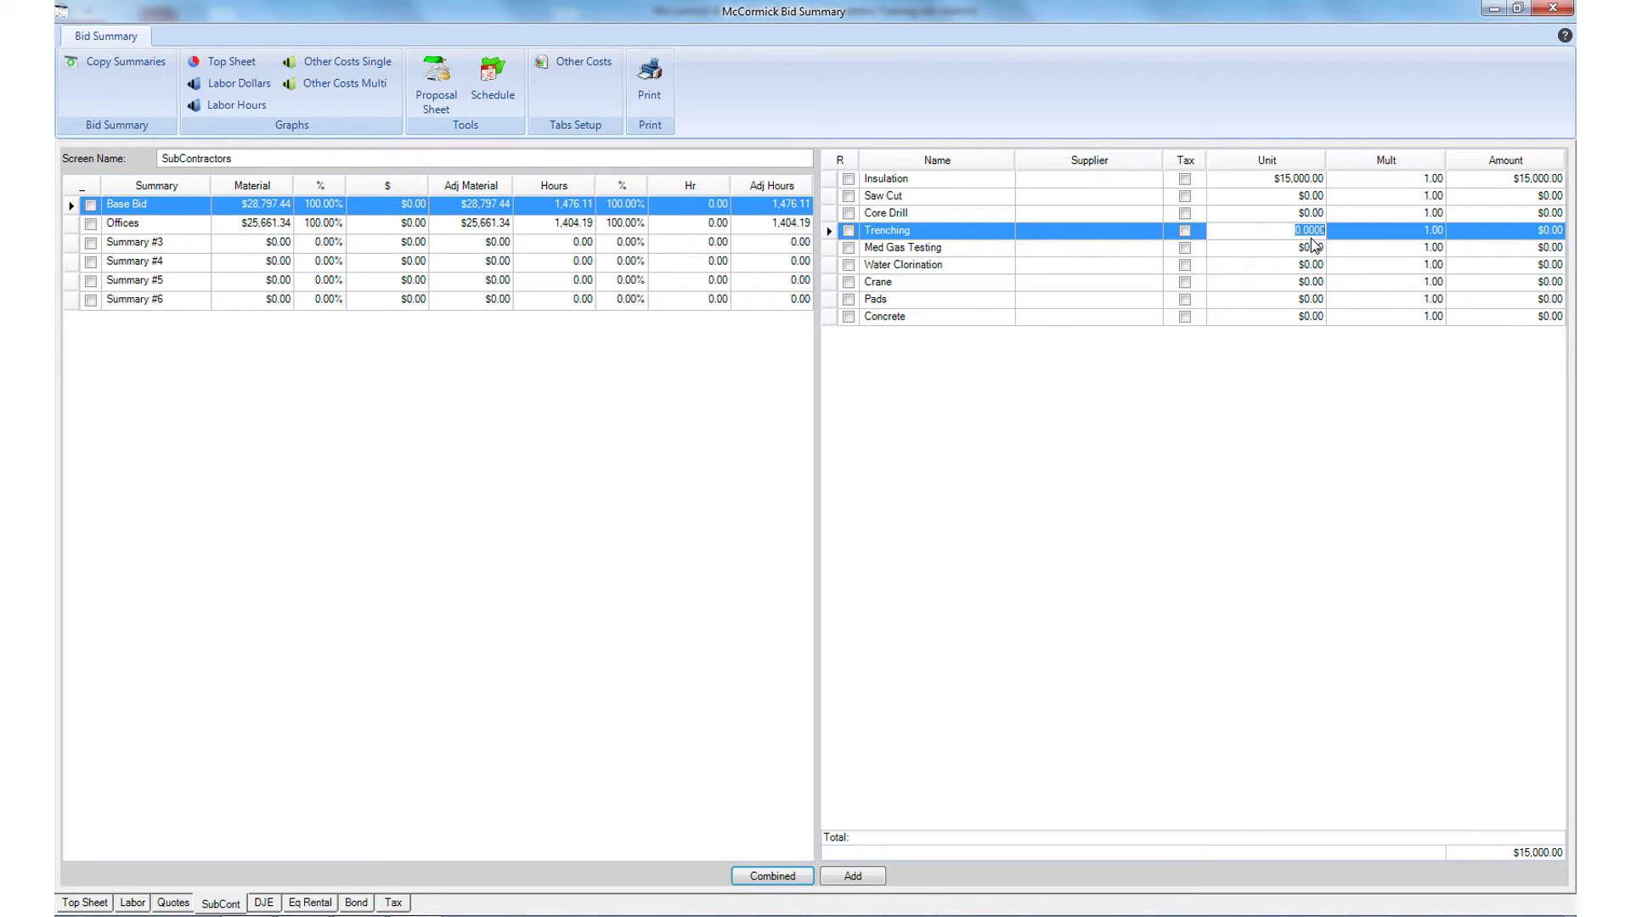
text(7000)
key(Down)
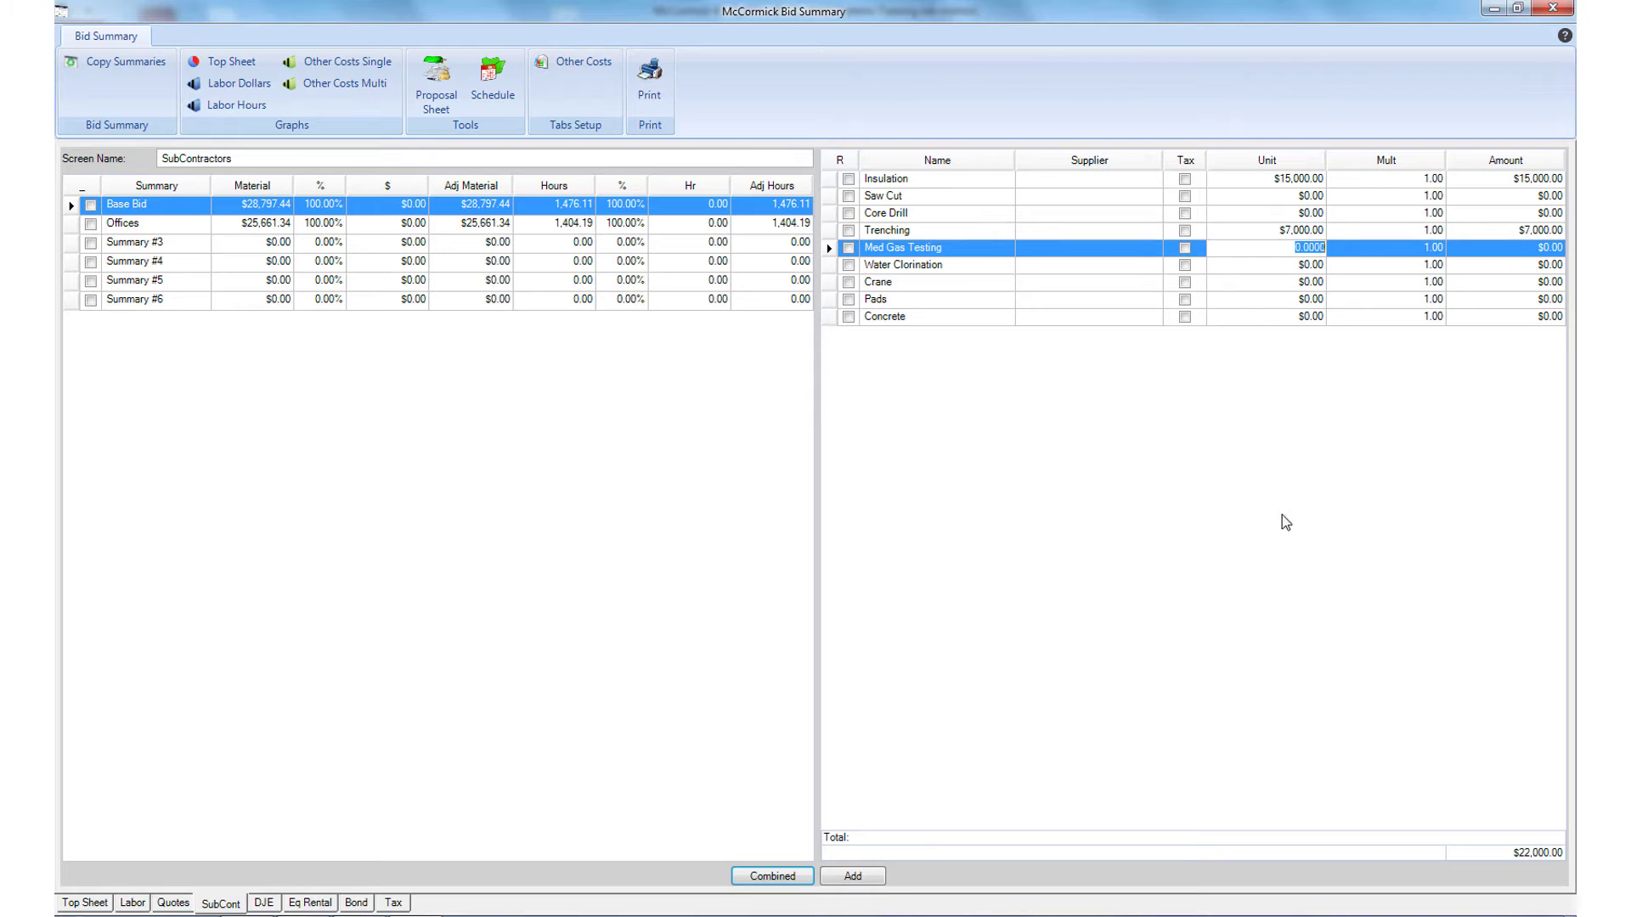
Add four new blank cost rows to the subcontractor list
click(852, 877)
click(852, 877)
click(853, 877)
click(853, 879)
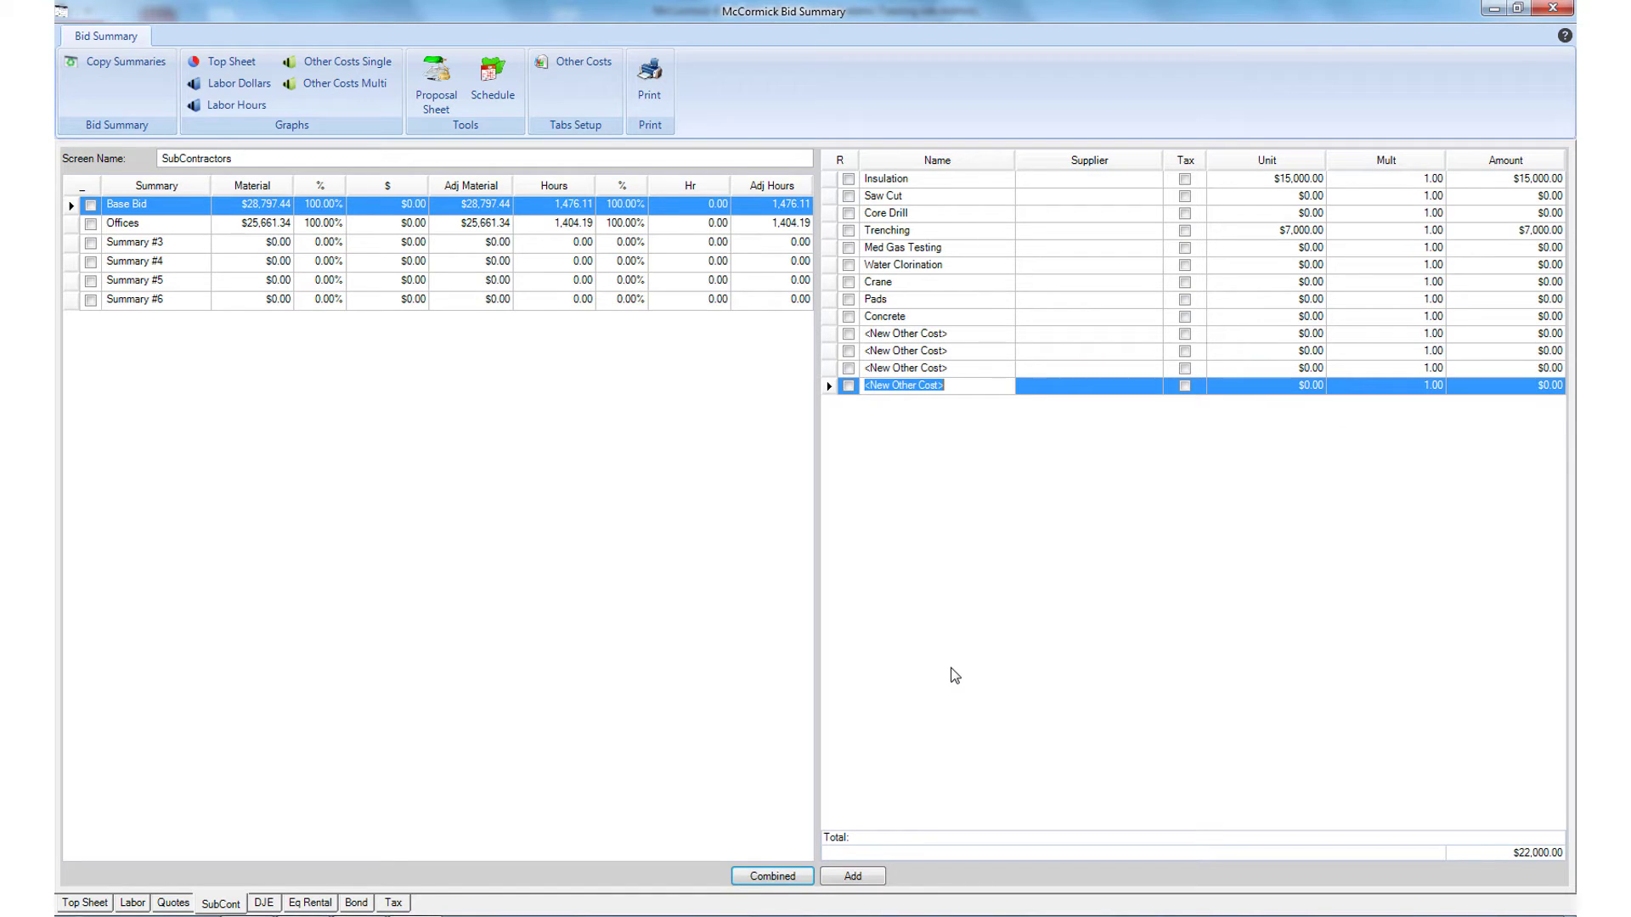
In the direct job expenses, set Permit / Fees to $350 and Fuel, Oil & Gas to $285
click(267, 903)
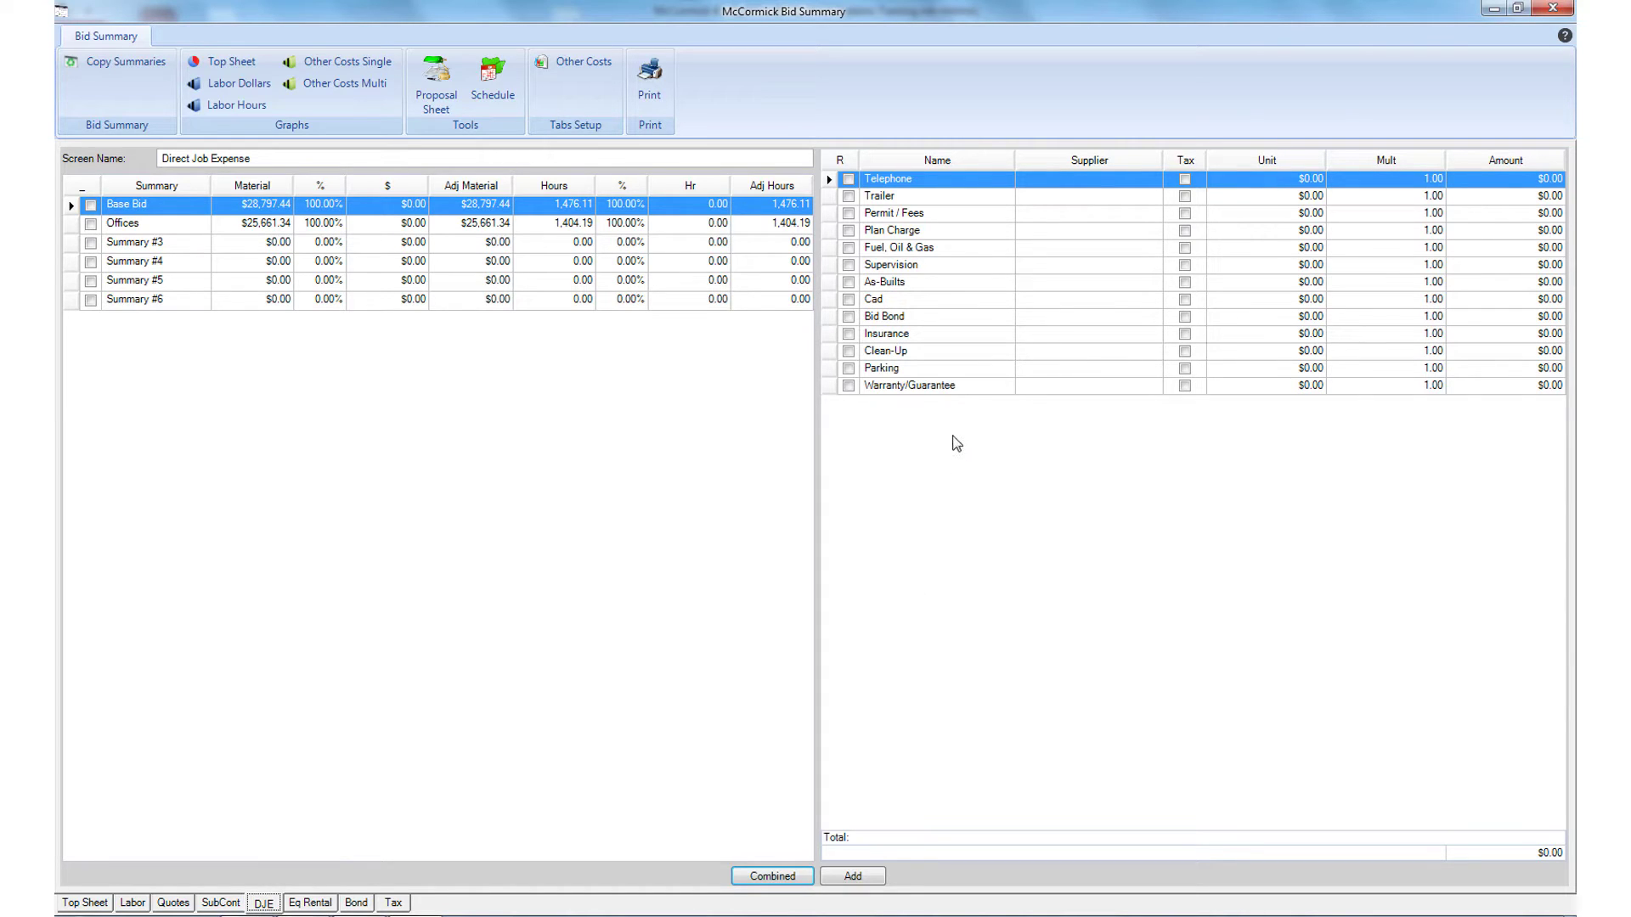
click(1308, 213)
text(3)
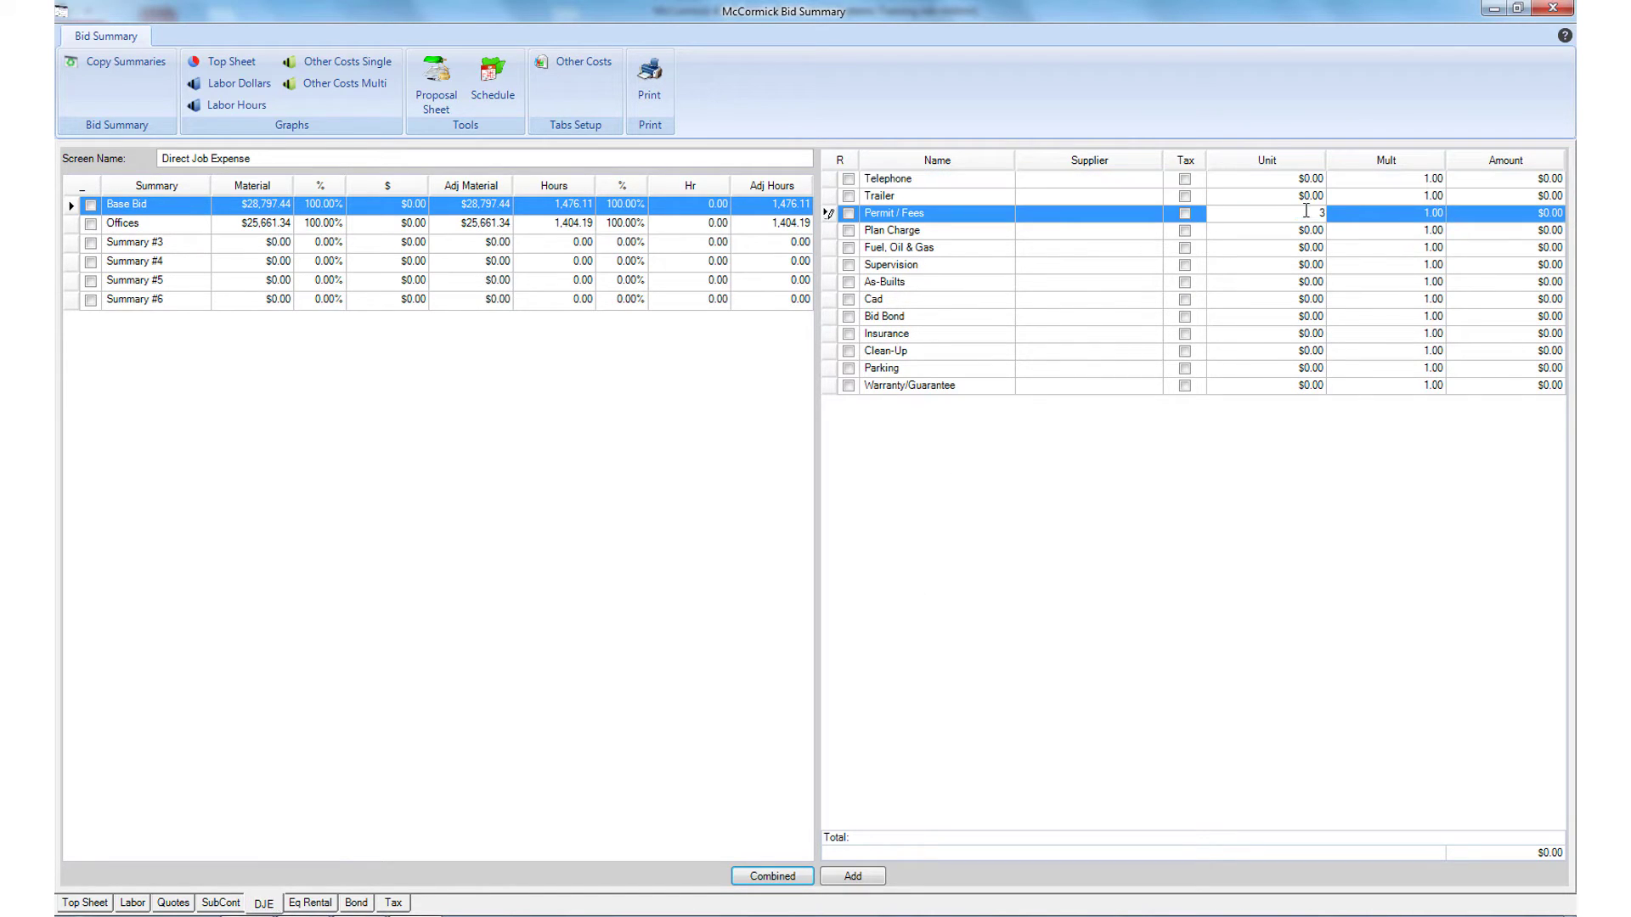
key(Return)
key(Return)
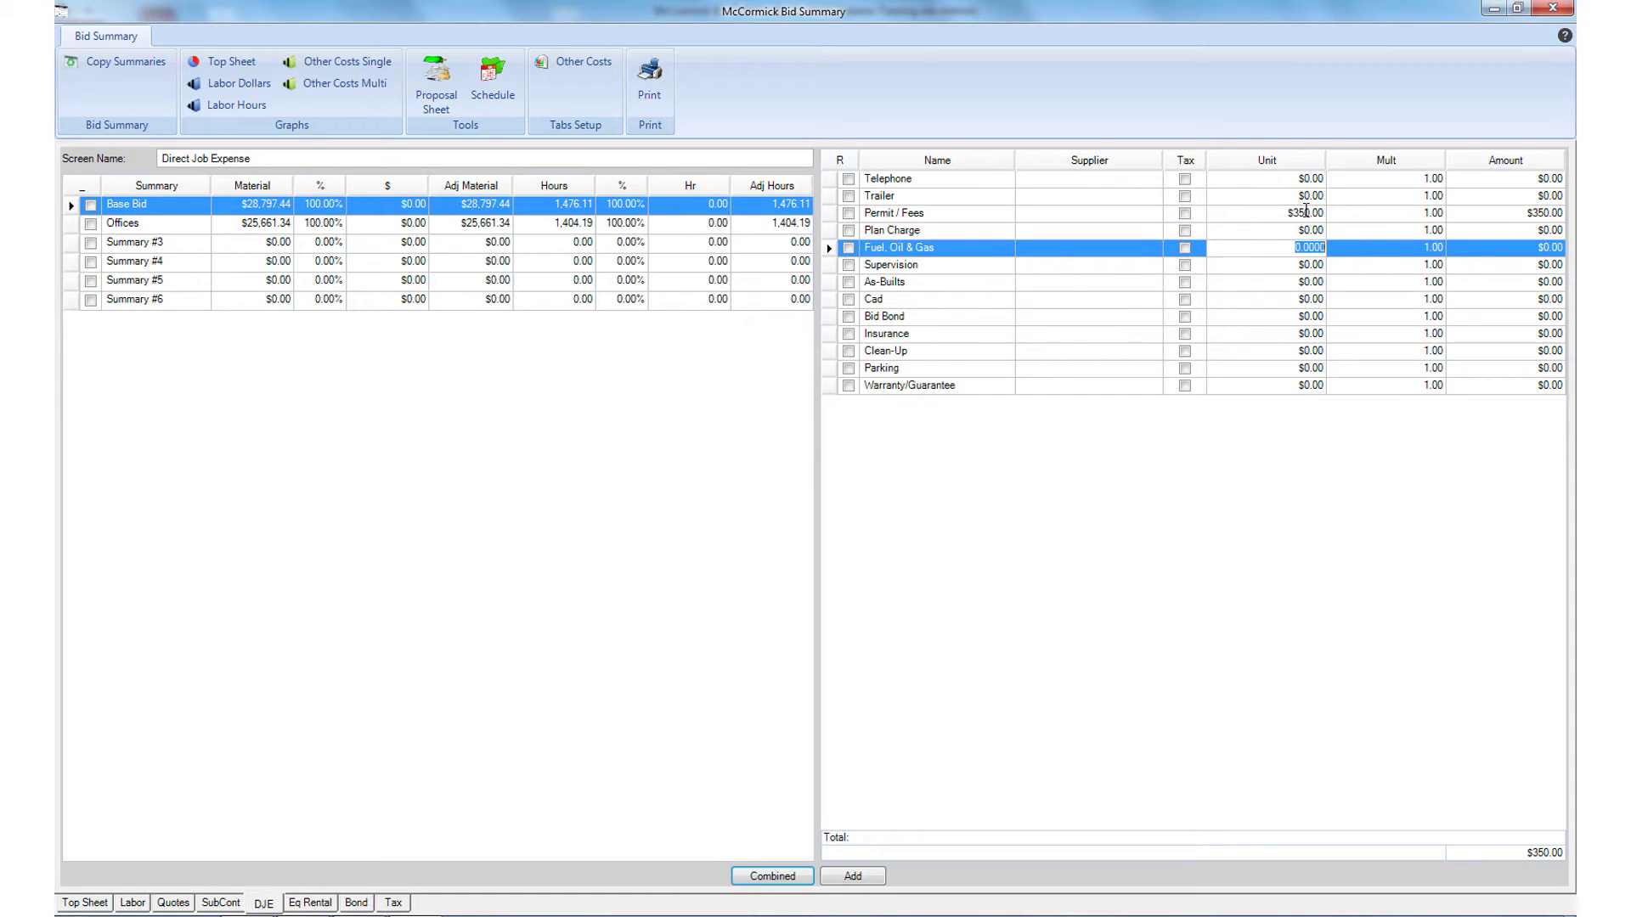
text(285)
key(Return)
key(Return)
key(Return)
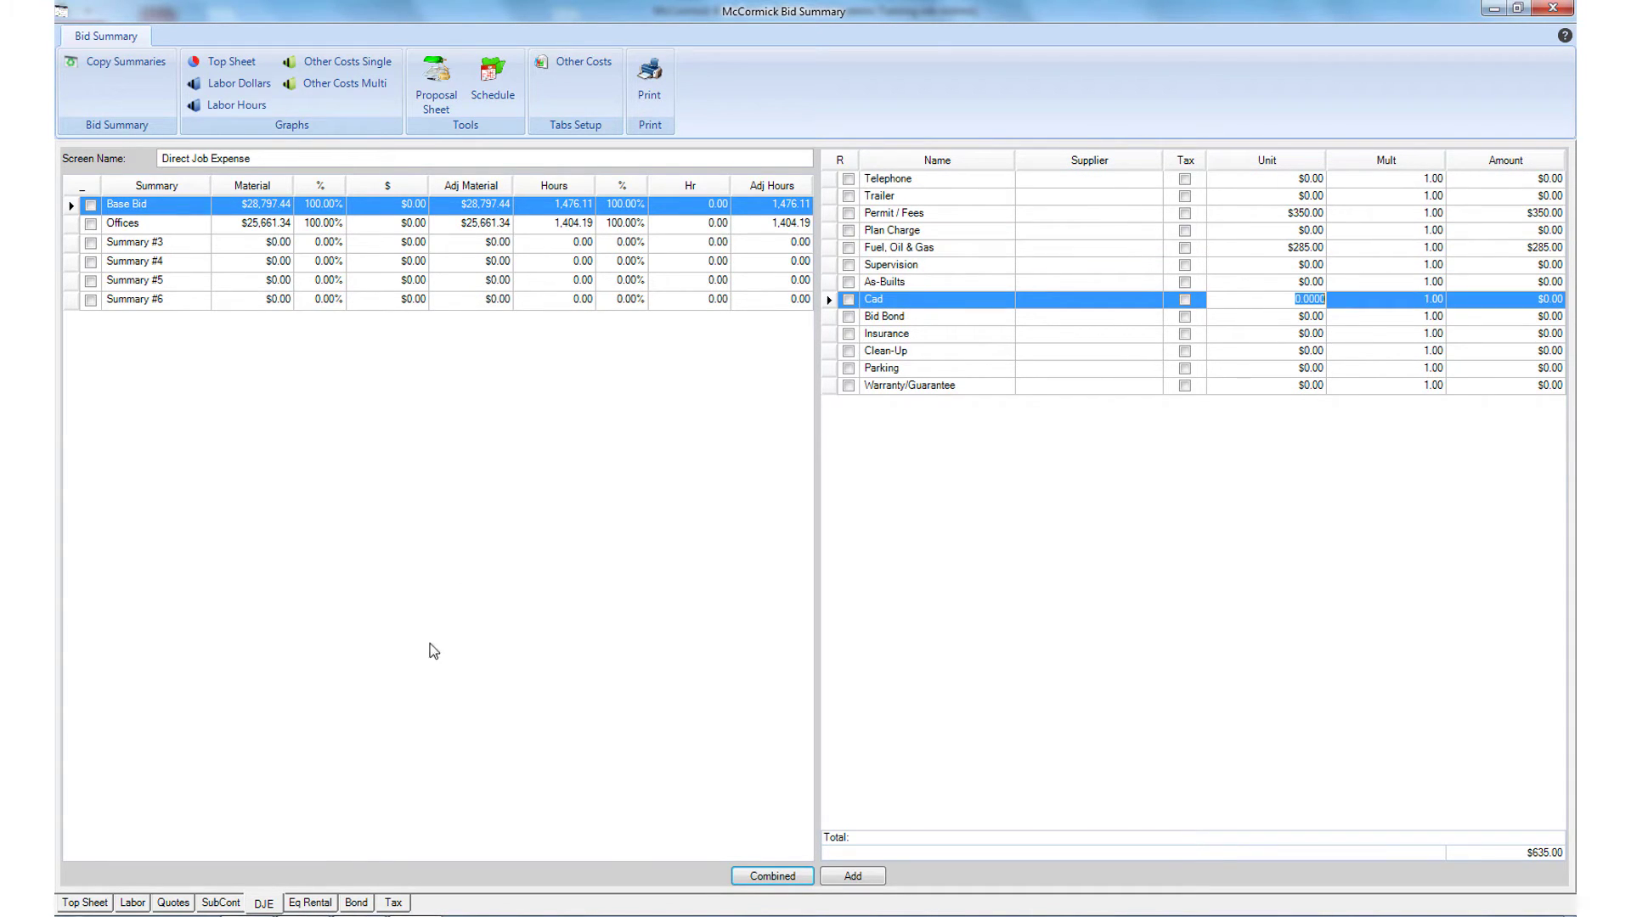
In the equipment rental costs, set the Trencher to a unit price of $185 with a multiplier of 16
click(311, 902)
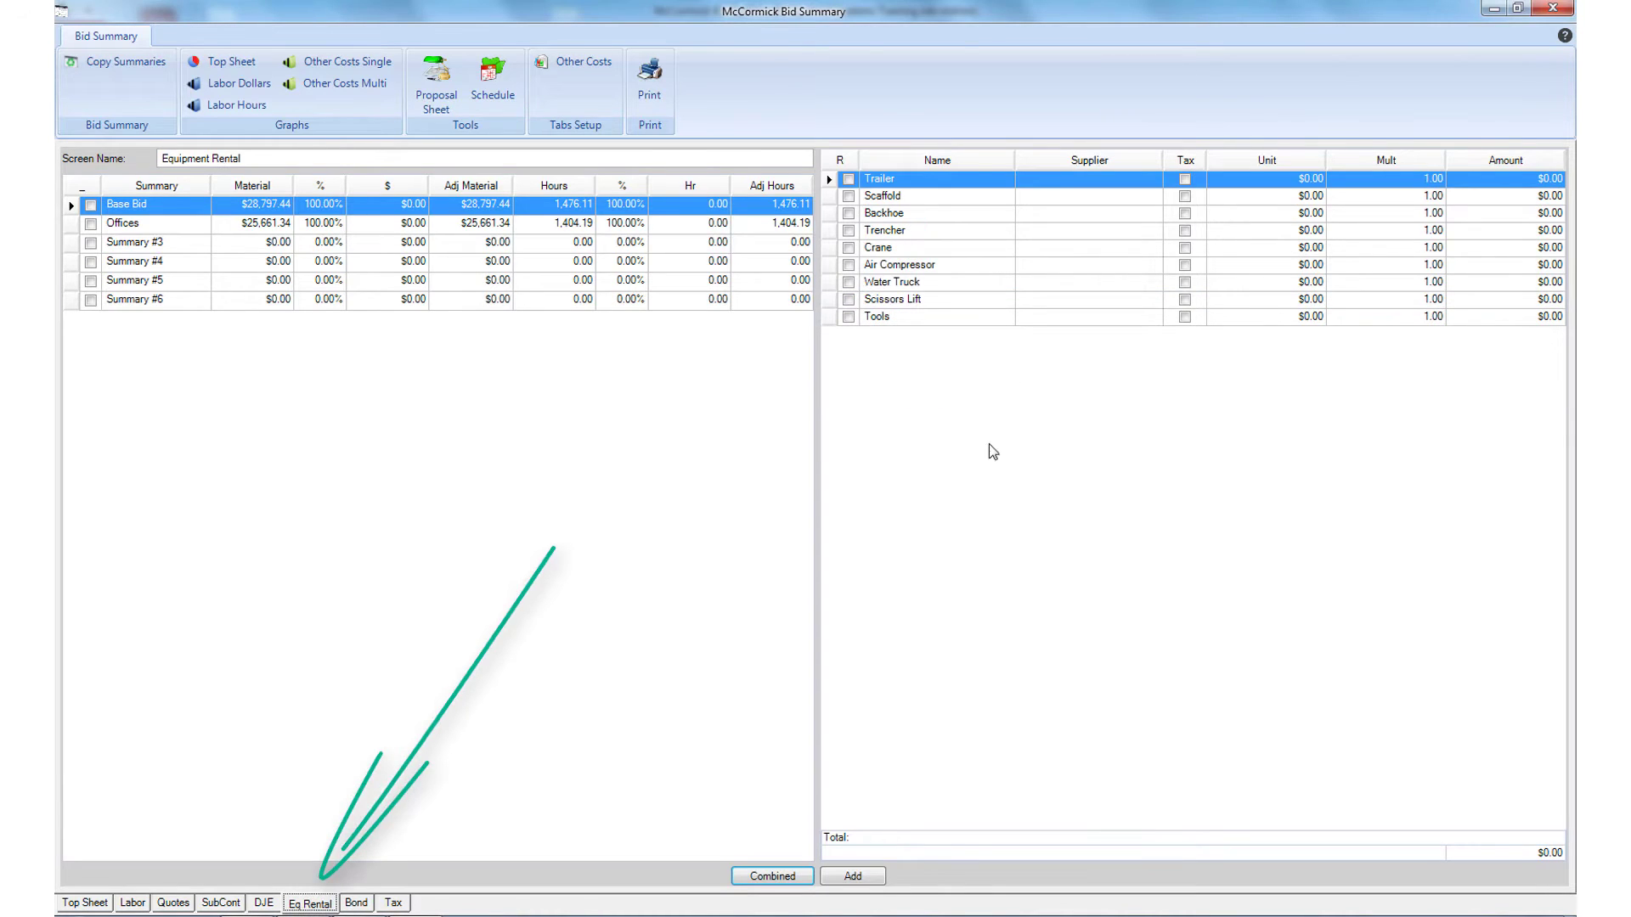
click(1267, 230)
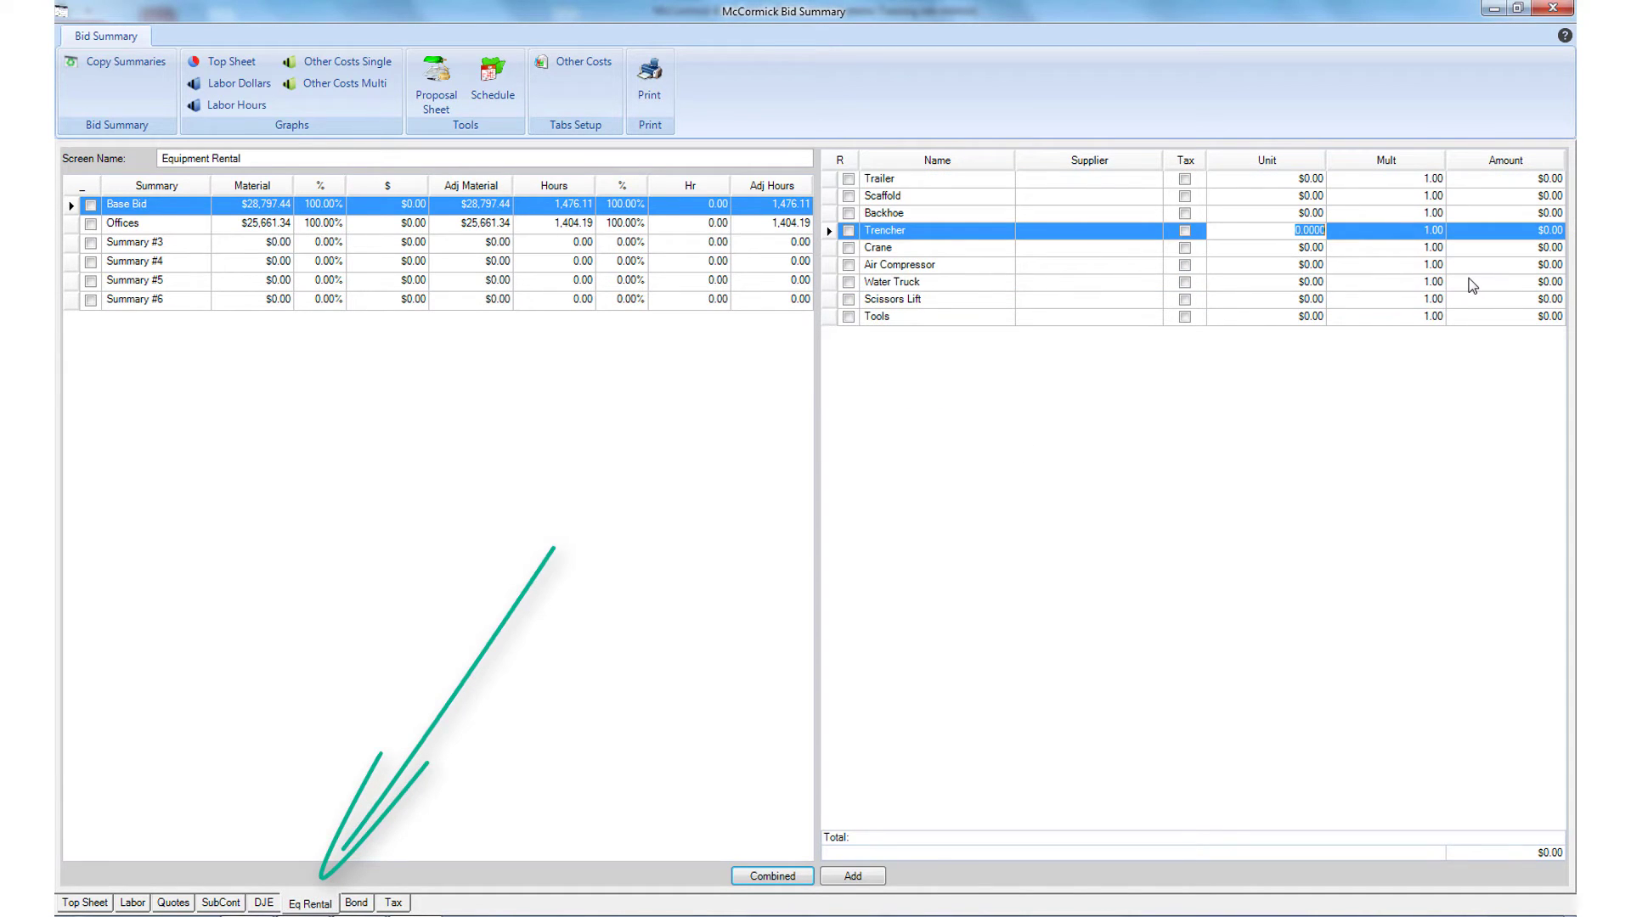
text(185)
key(Tab)
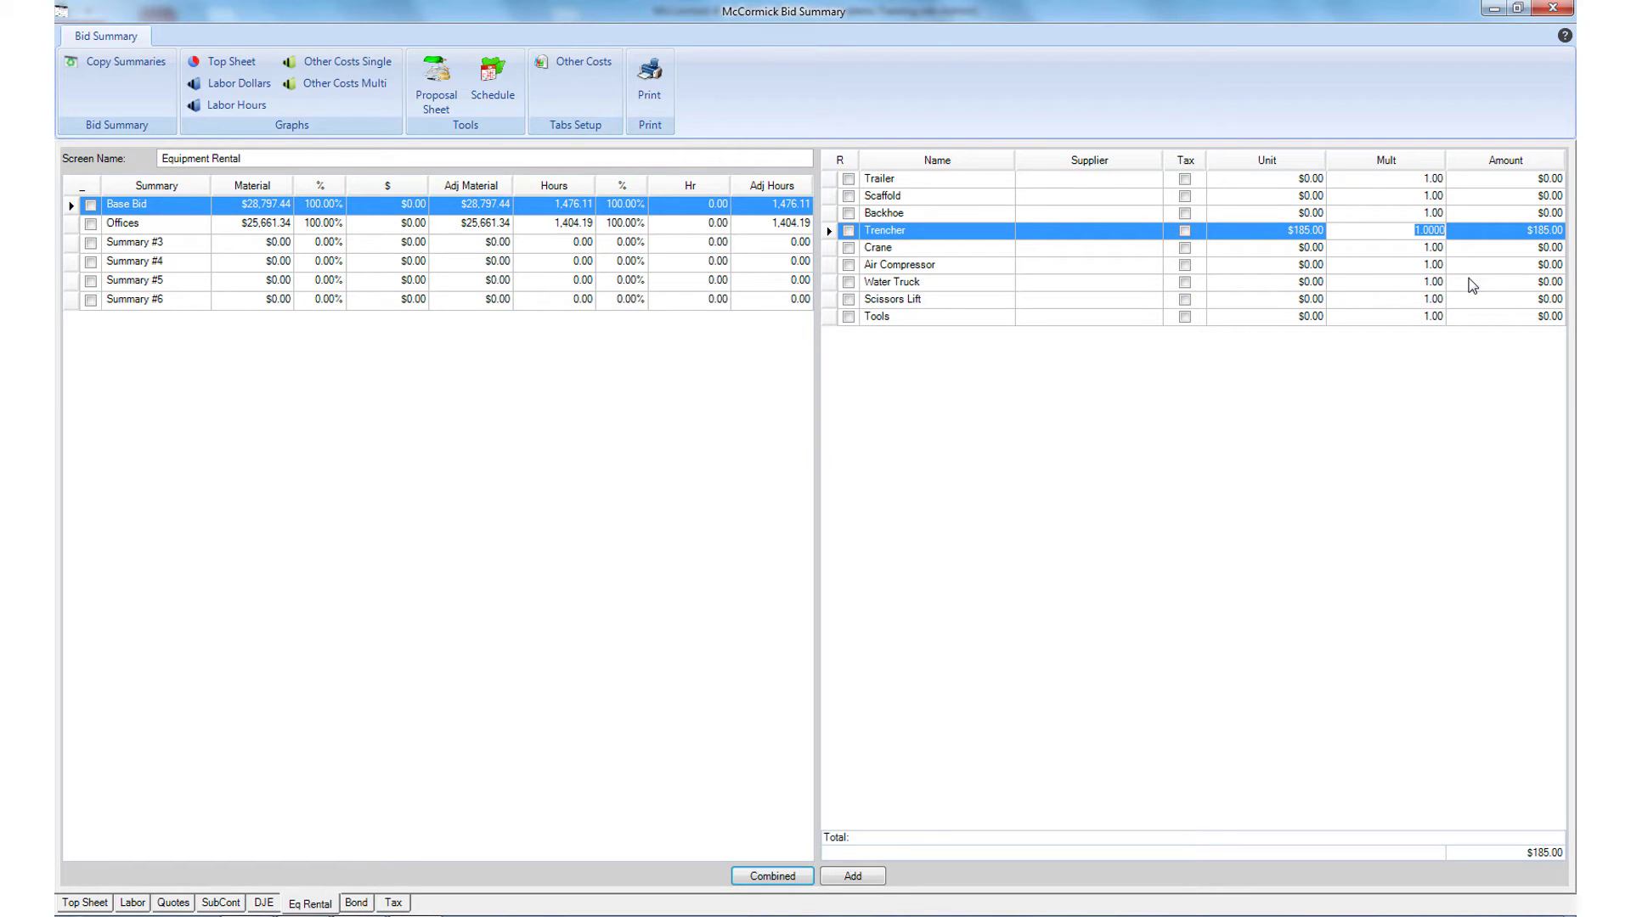
text(16)
key(Down)
key(Down)
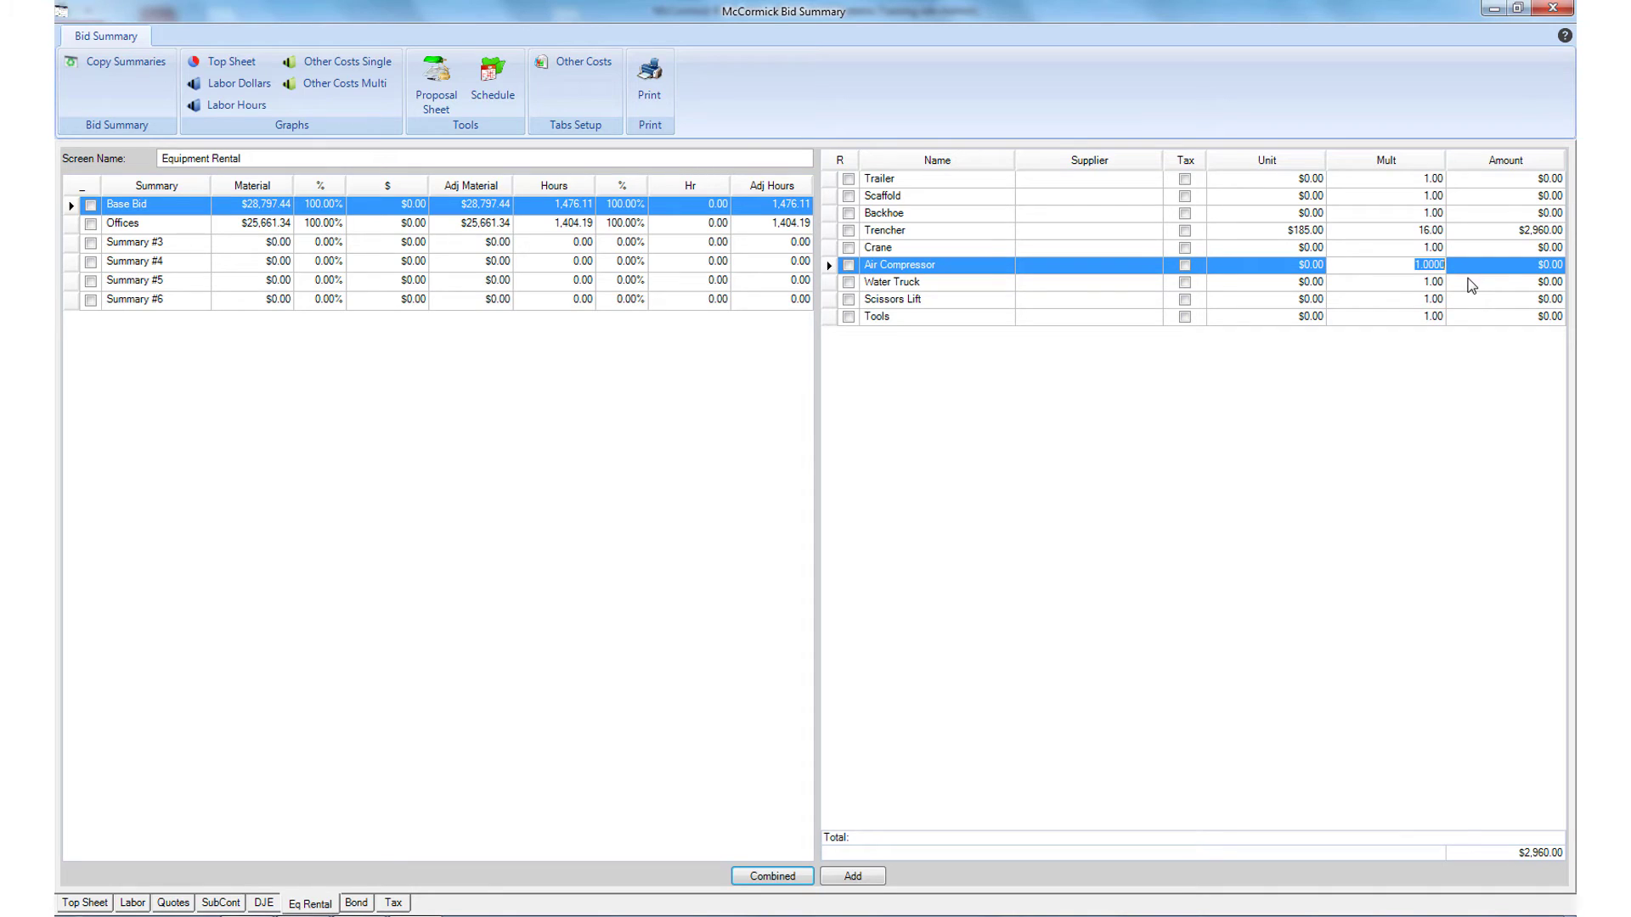
Set the Scissors Lift rental to a unit price of $75 with a multiplier of 16
click(1309, 302)
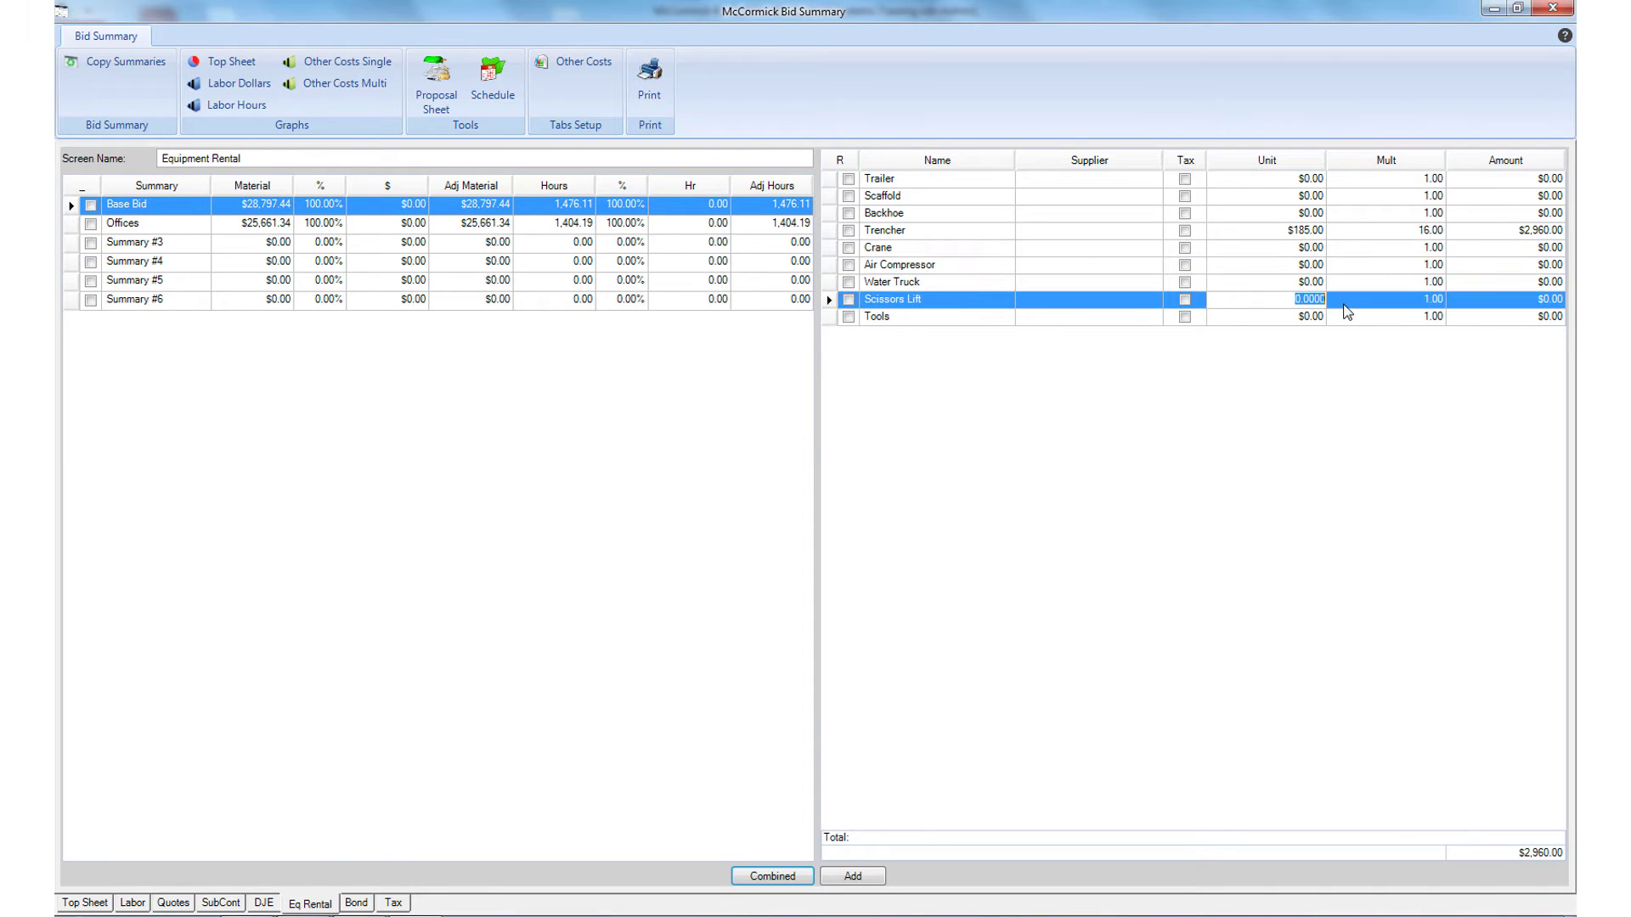
text(75)
key(Tab)
text(16)
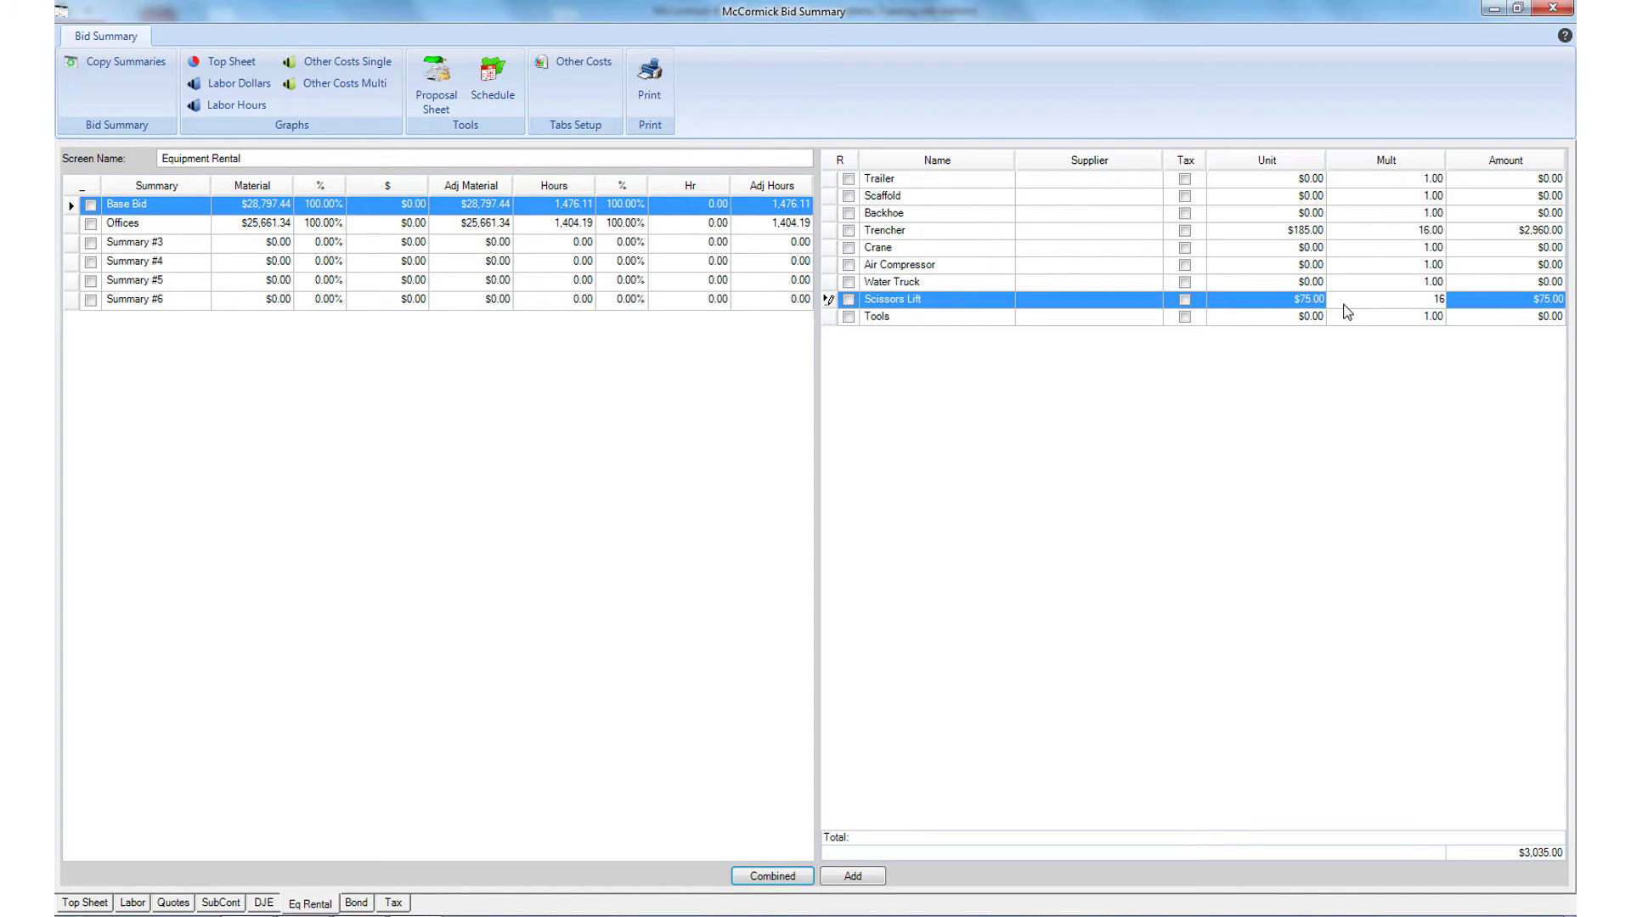
key(Tab)
key(Up)
key(Down)
key(Down)
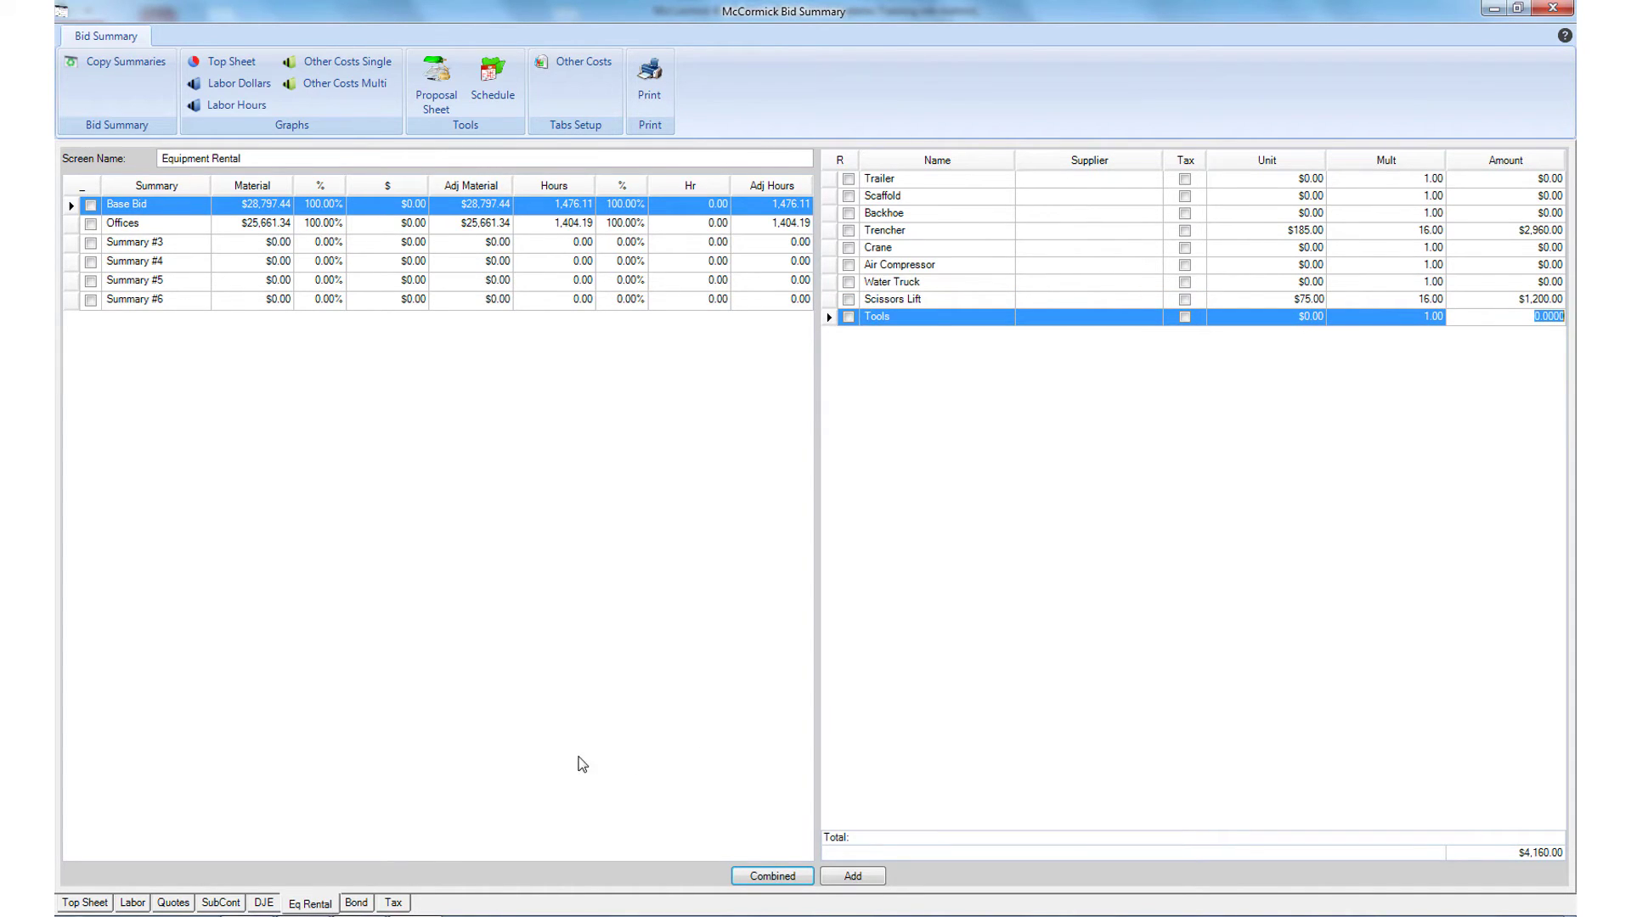
View the bond table, then set the tax rate for Materials to 8.2% in the taxes
click(357, 893)
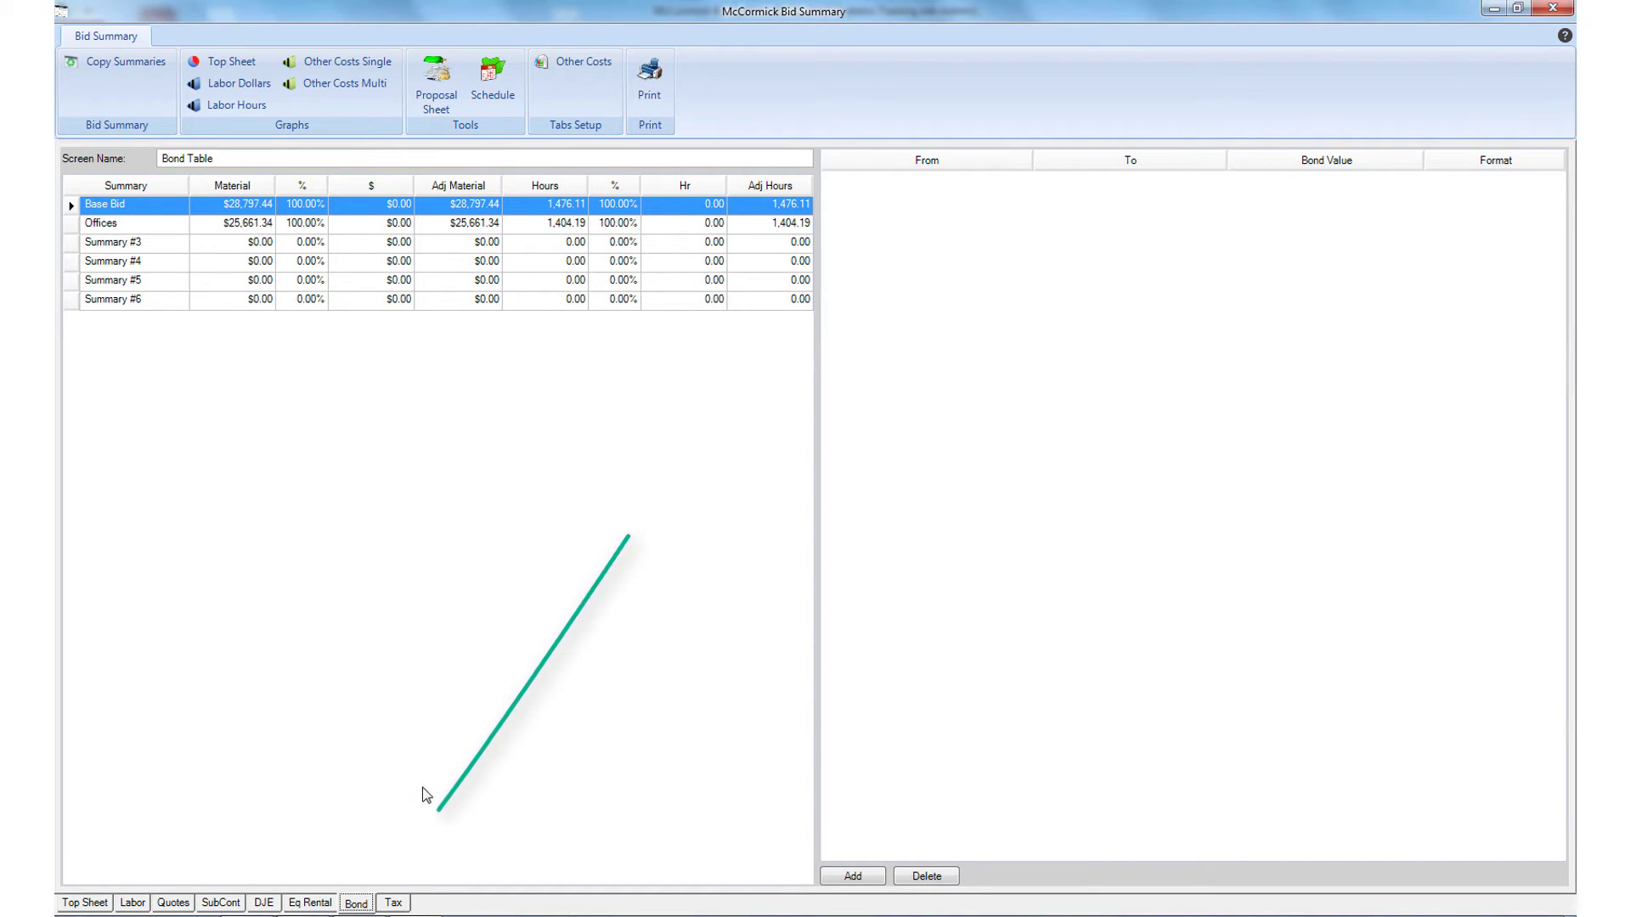
click(394, 904)
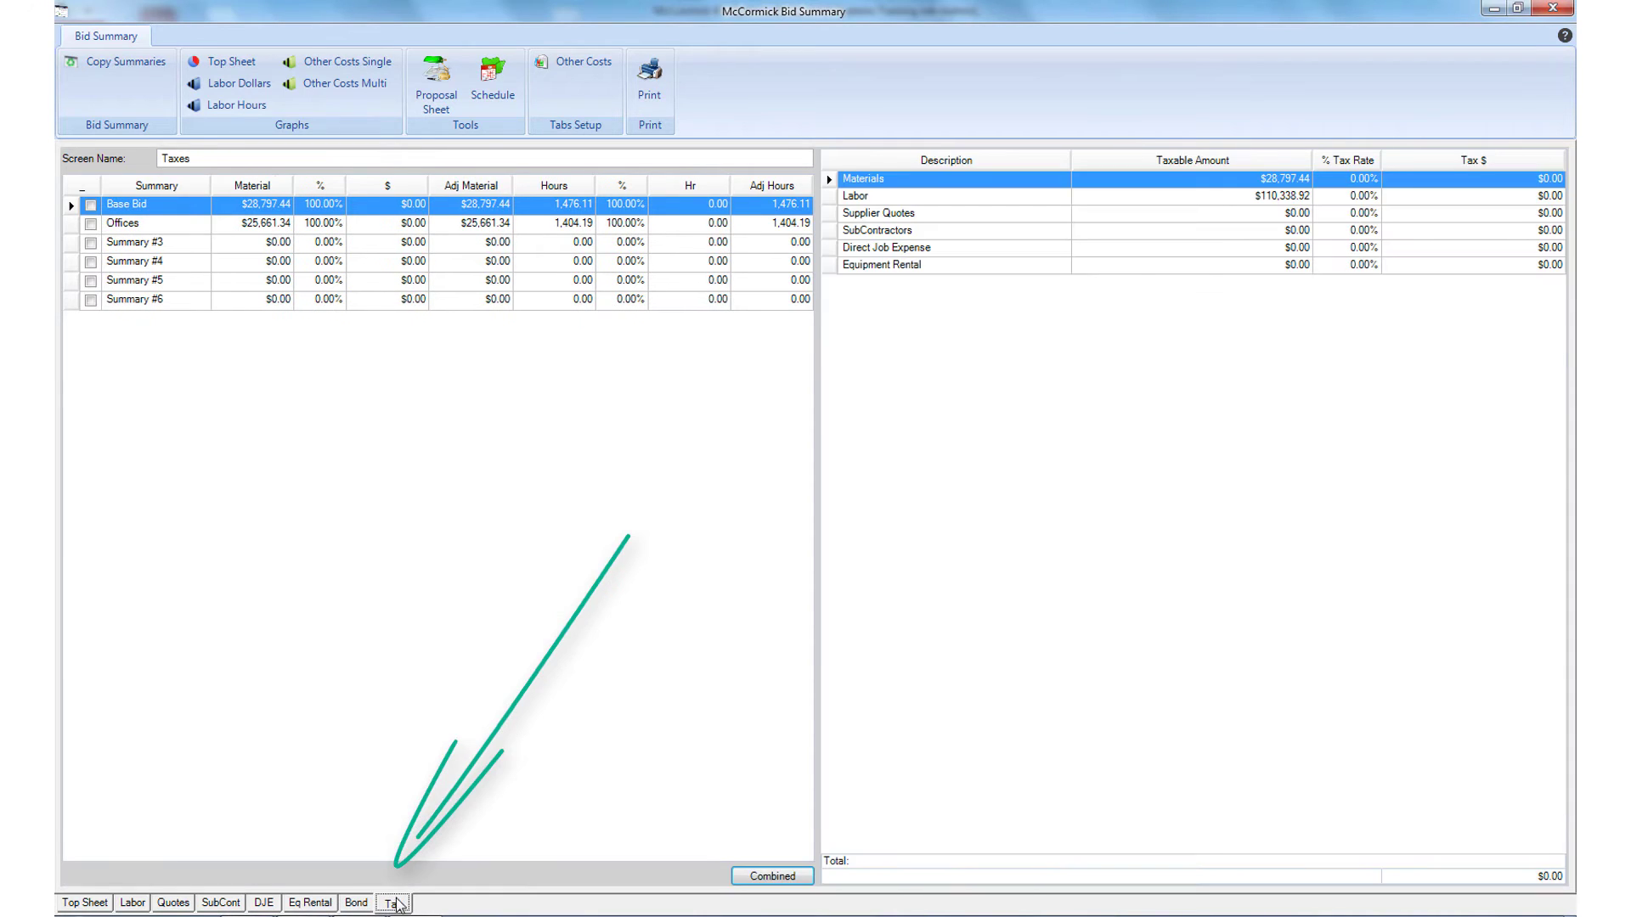
click(1365, 182)
text(8.2)
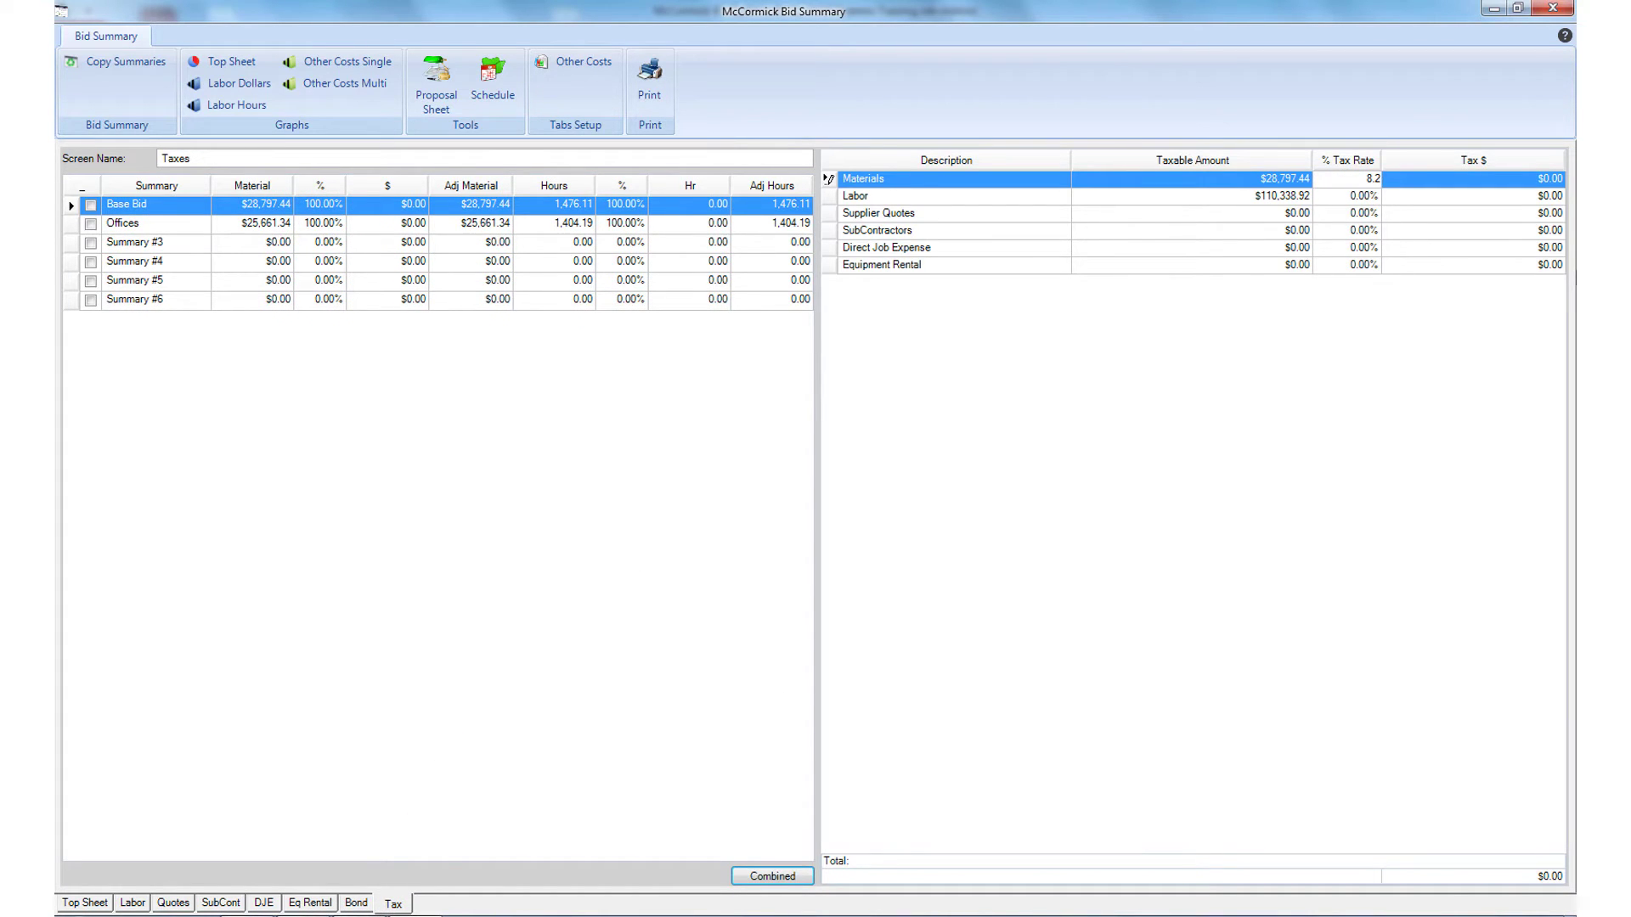
key(Return)
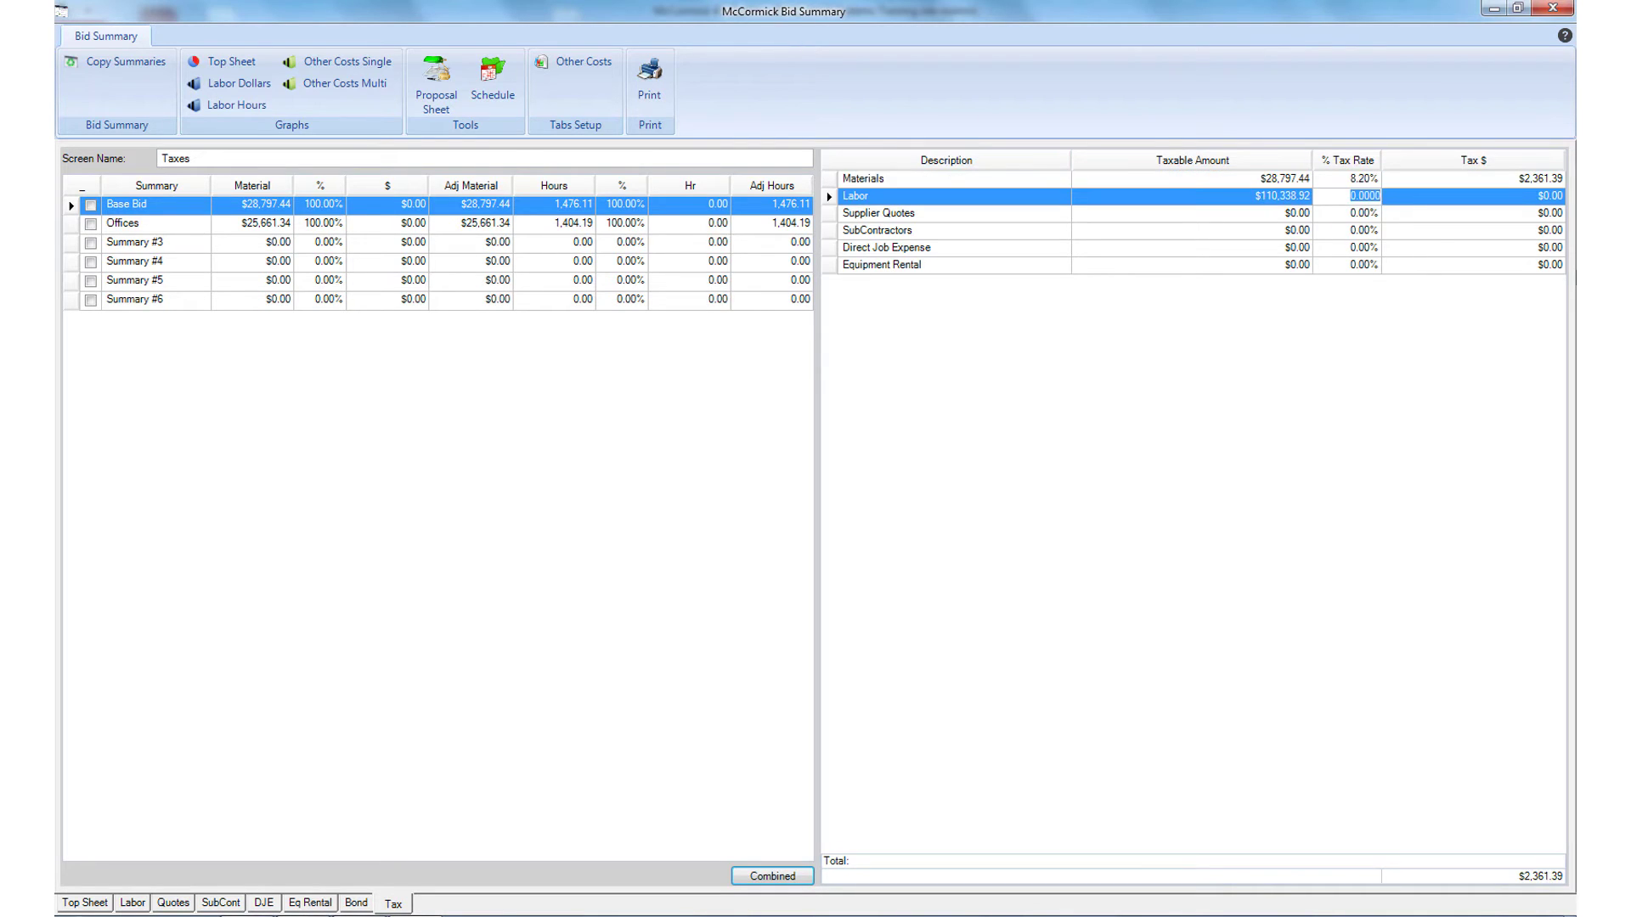
key(Return)
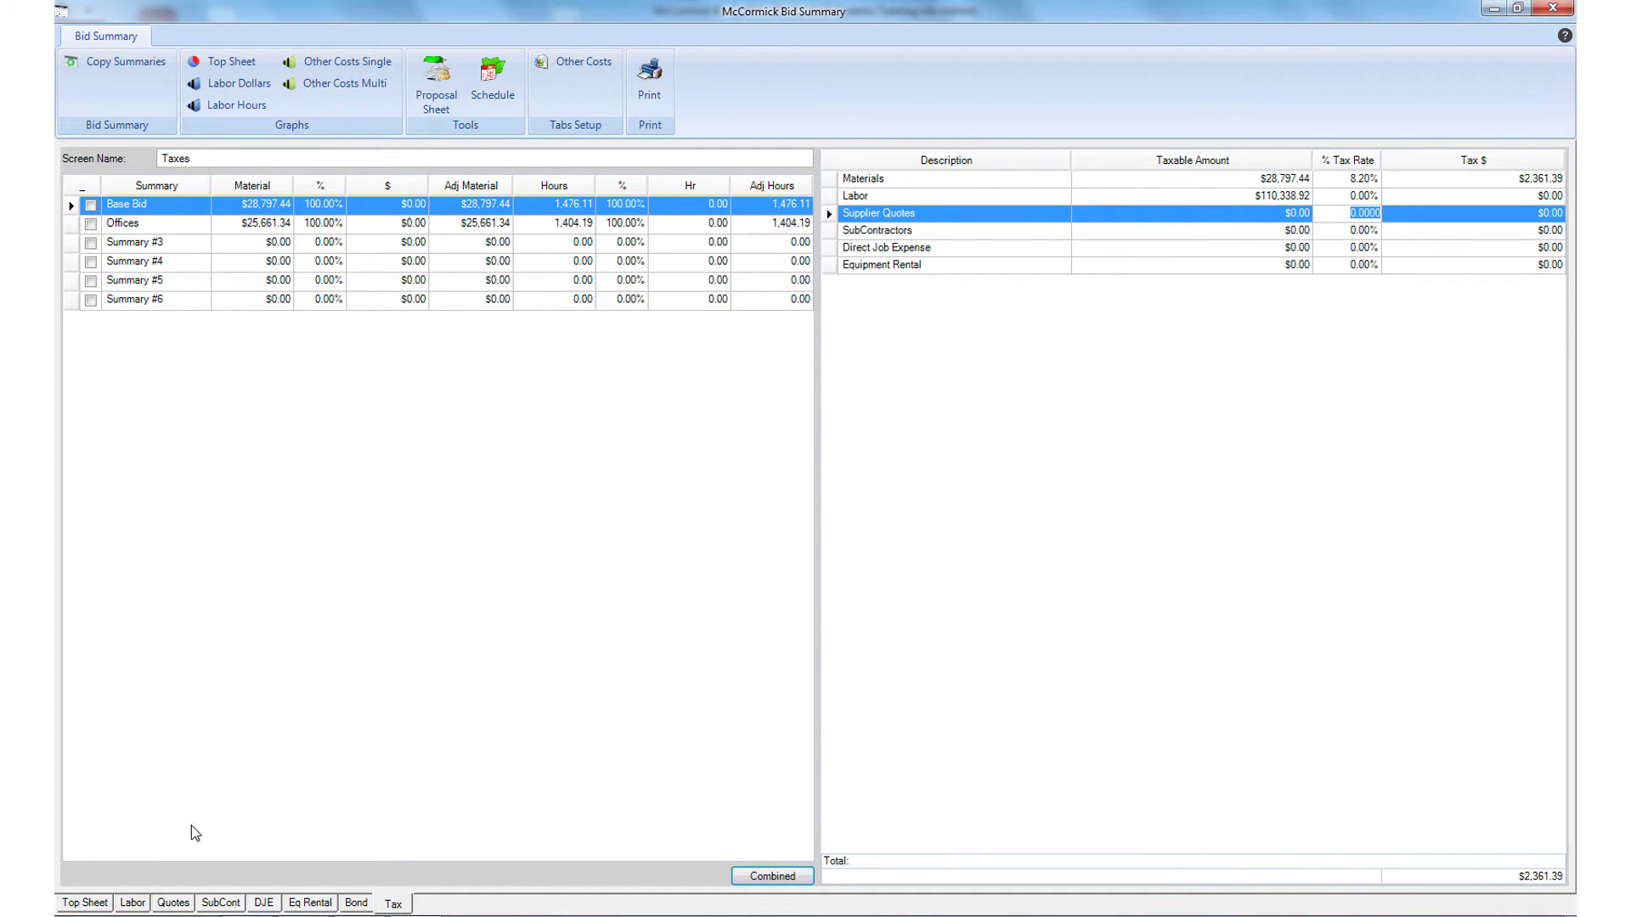
On the top sheet, apply a 10% overhead to all cost categories
click(89, 901)
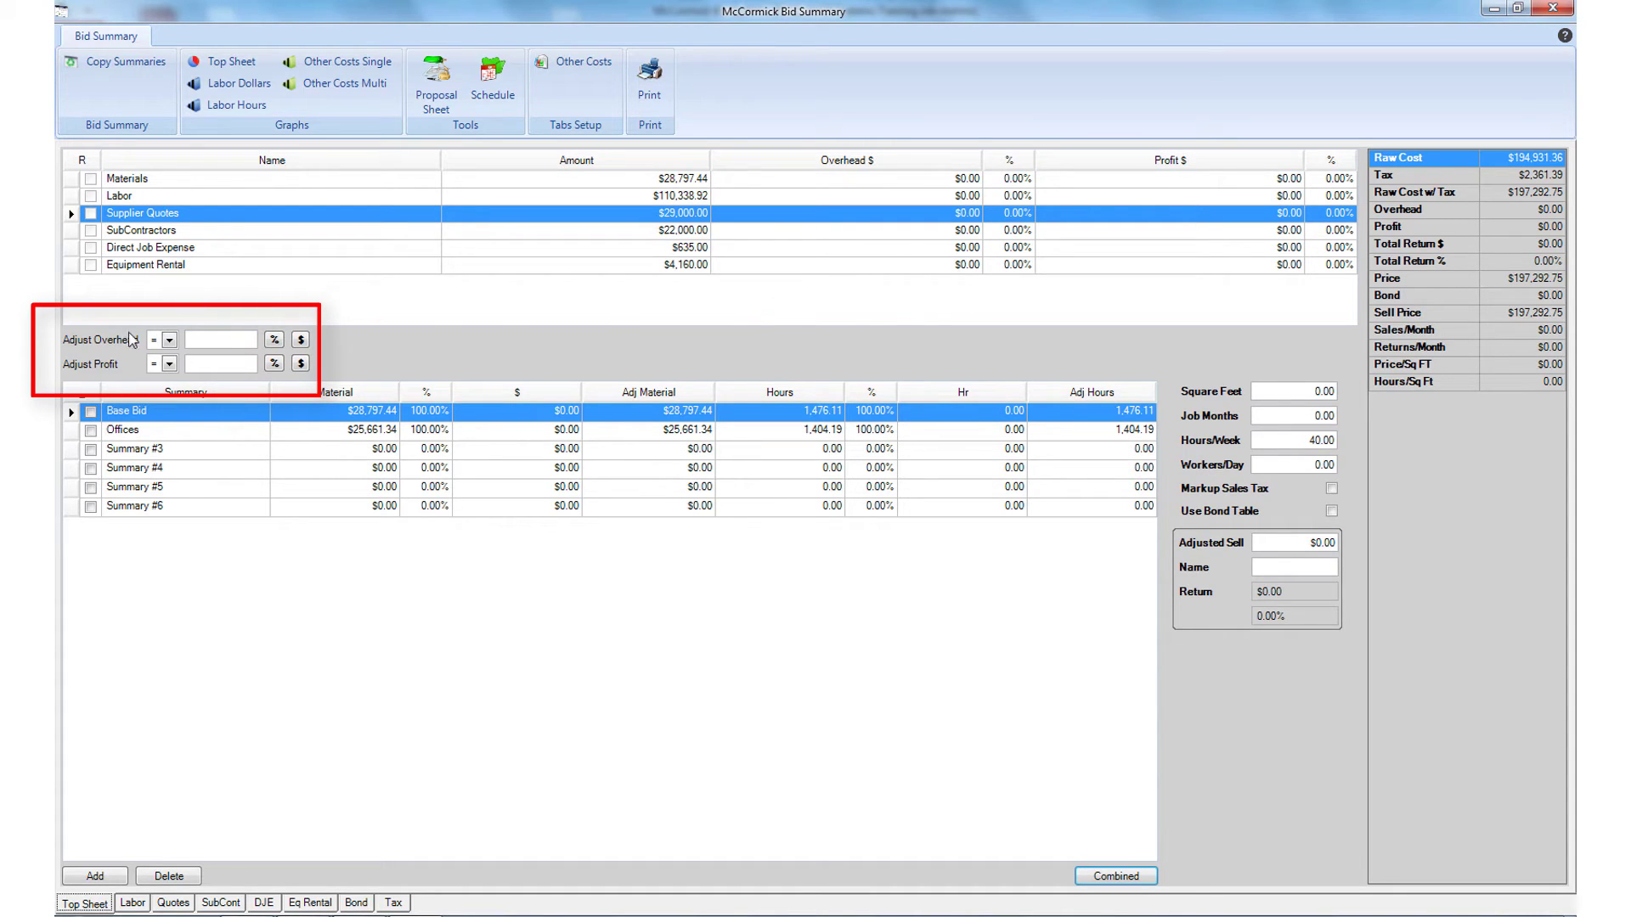
click(202, 338)
text(10)
click(273, 340)
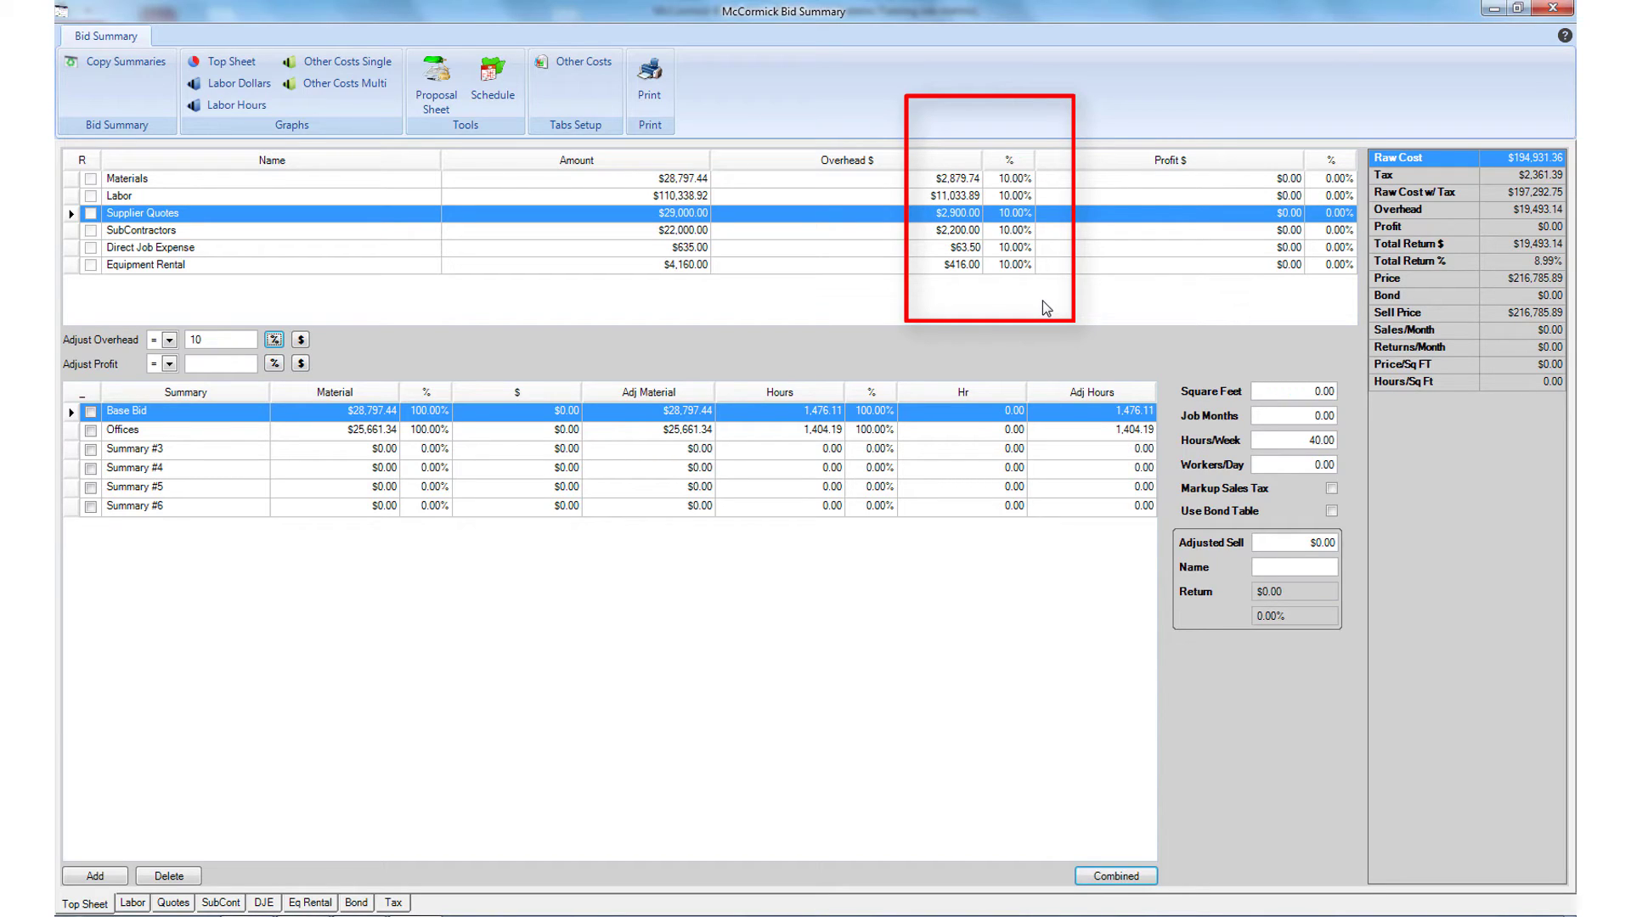
Override the overhead percentage of the Labor category with 14%
click(1020, 197)
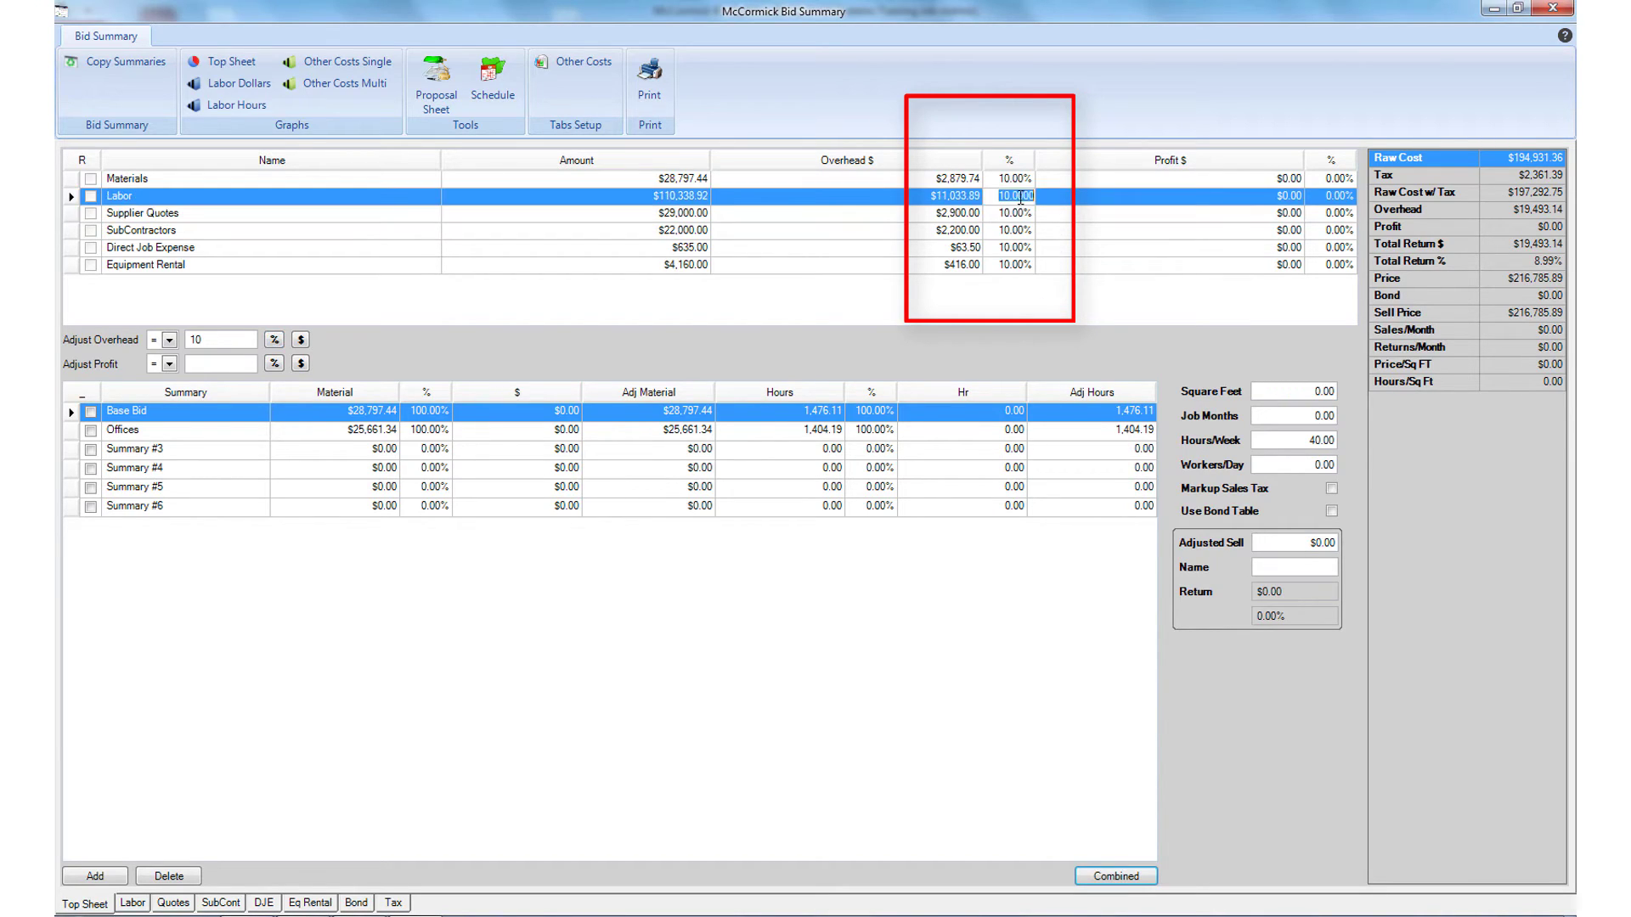
text(14)
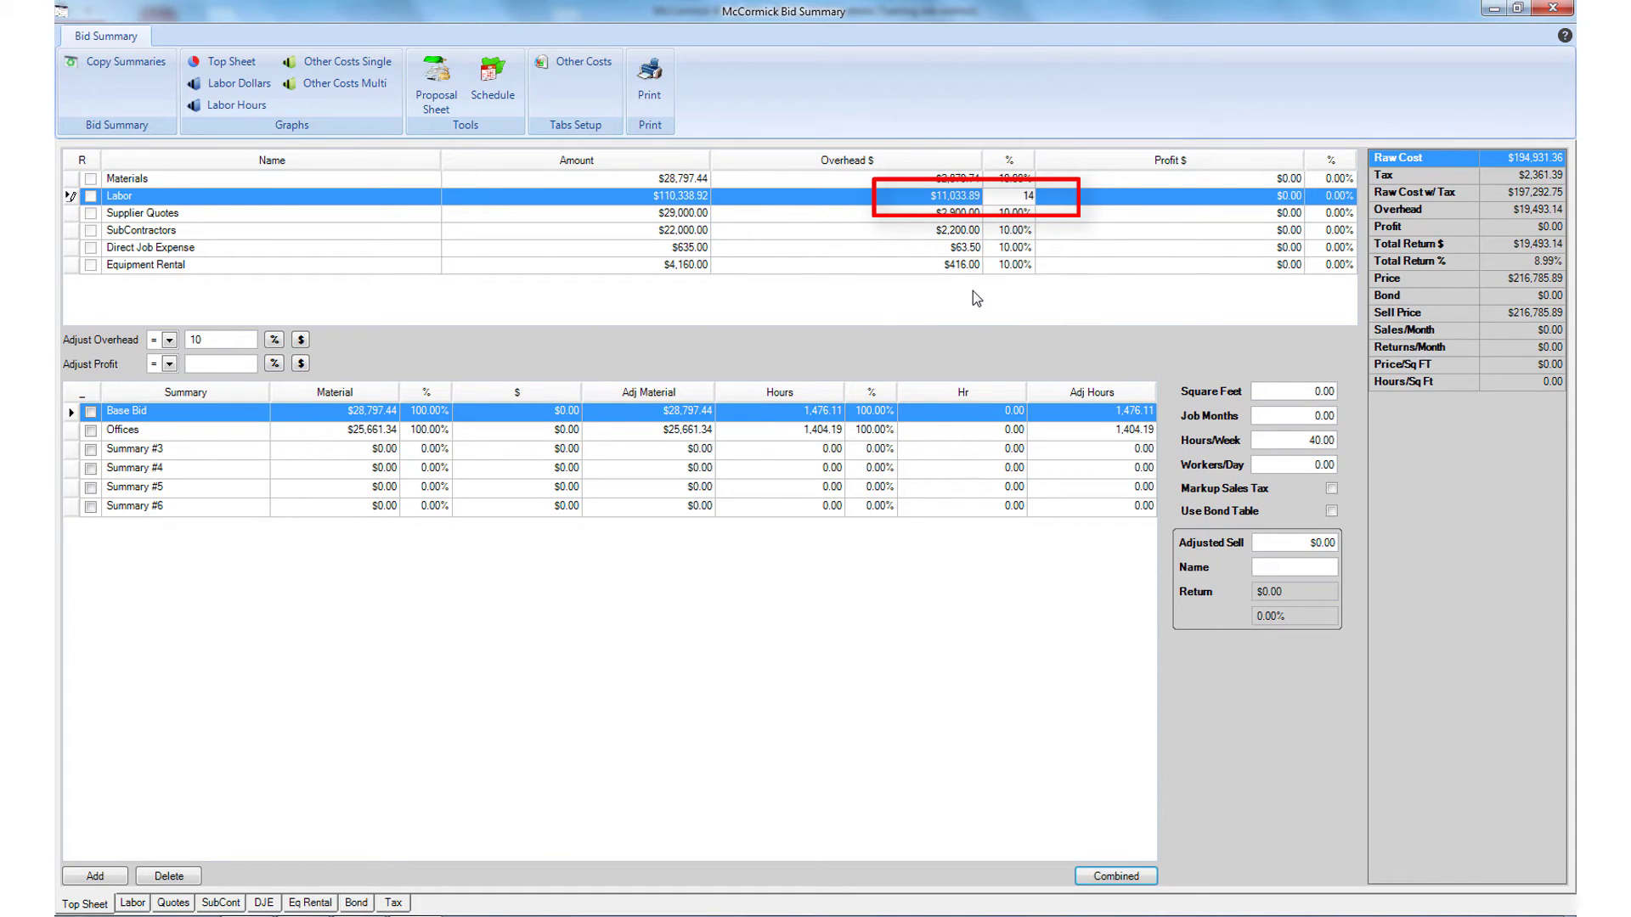
key(Return)
key(Return)
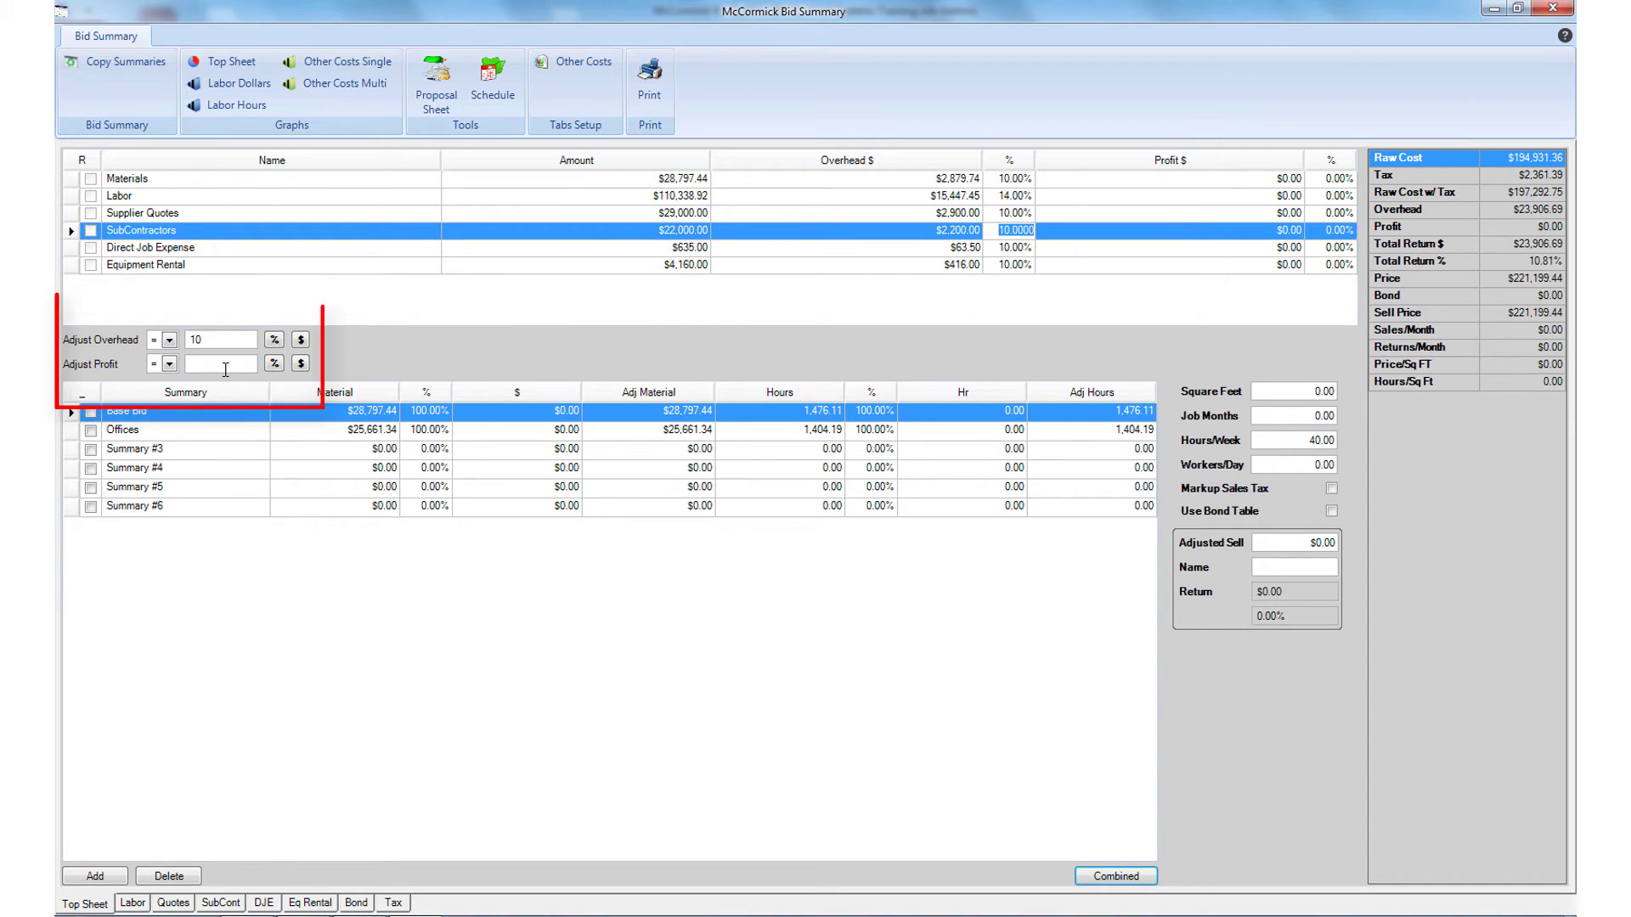
Apply a 13% profit to all cost categories on the top sheet
click(225, 369)
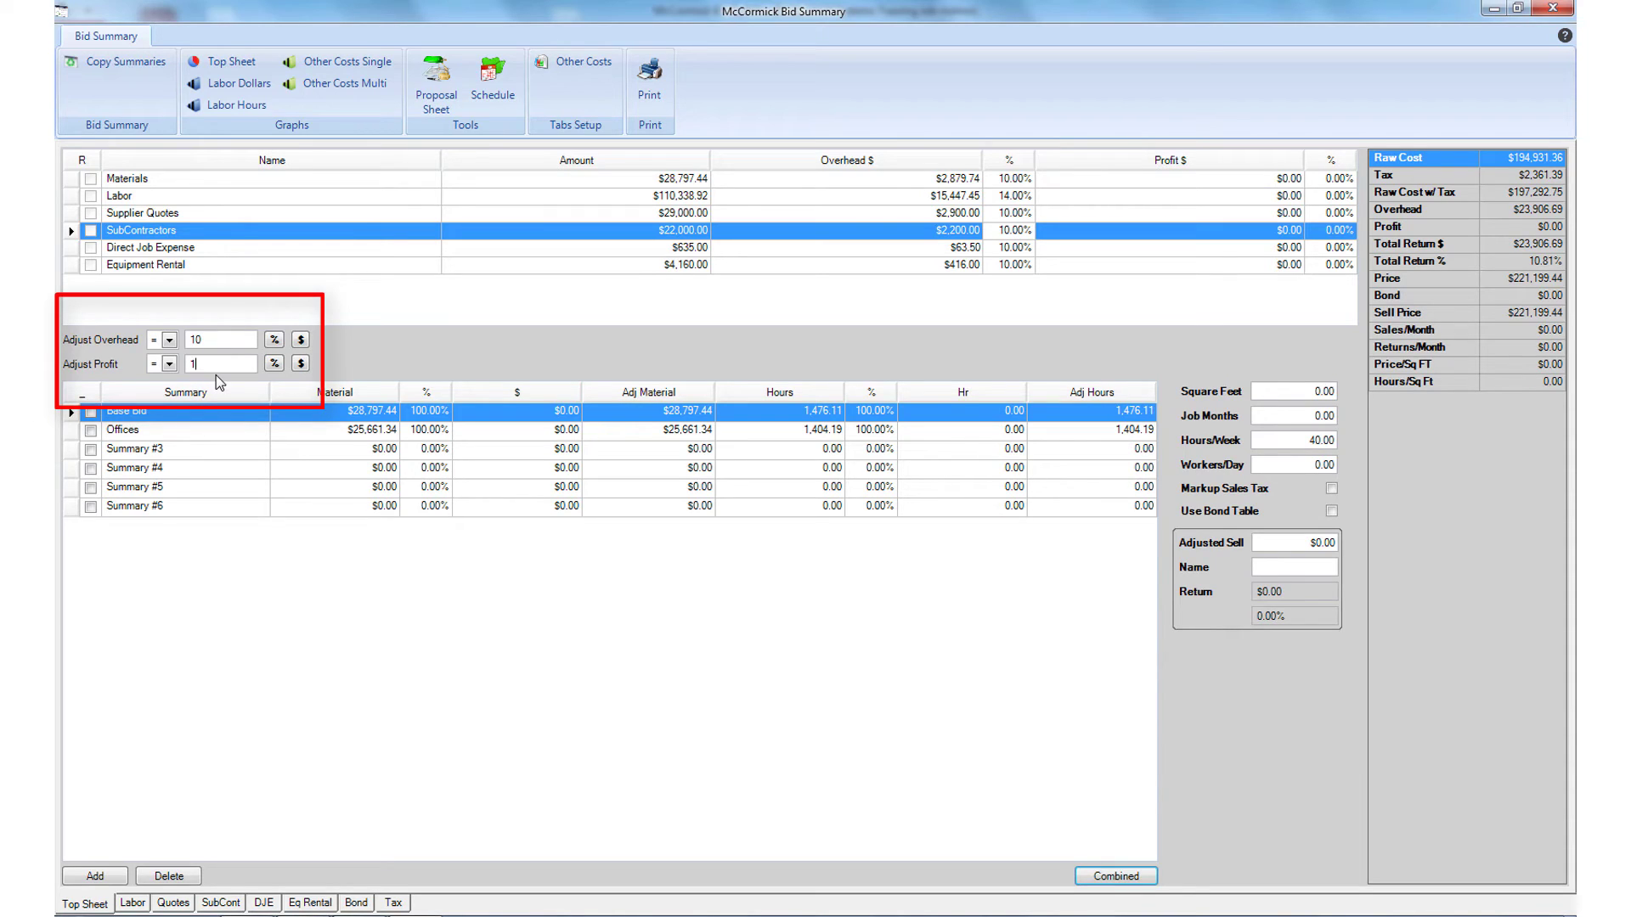
click(273, 363)
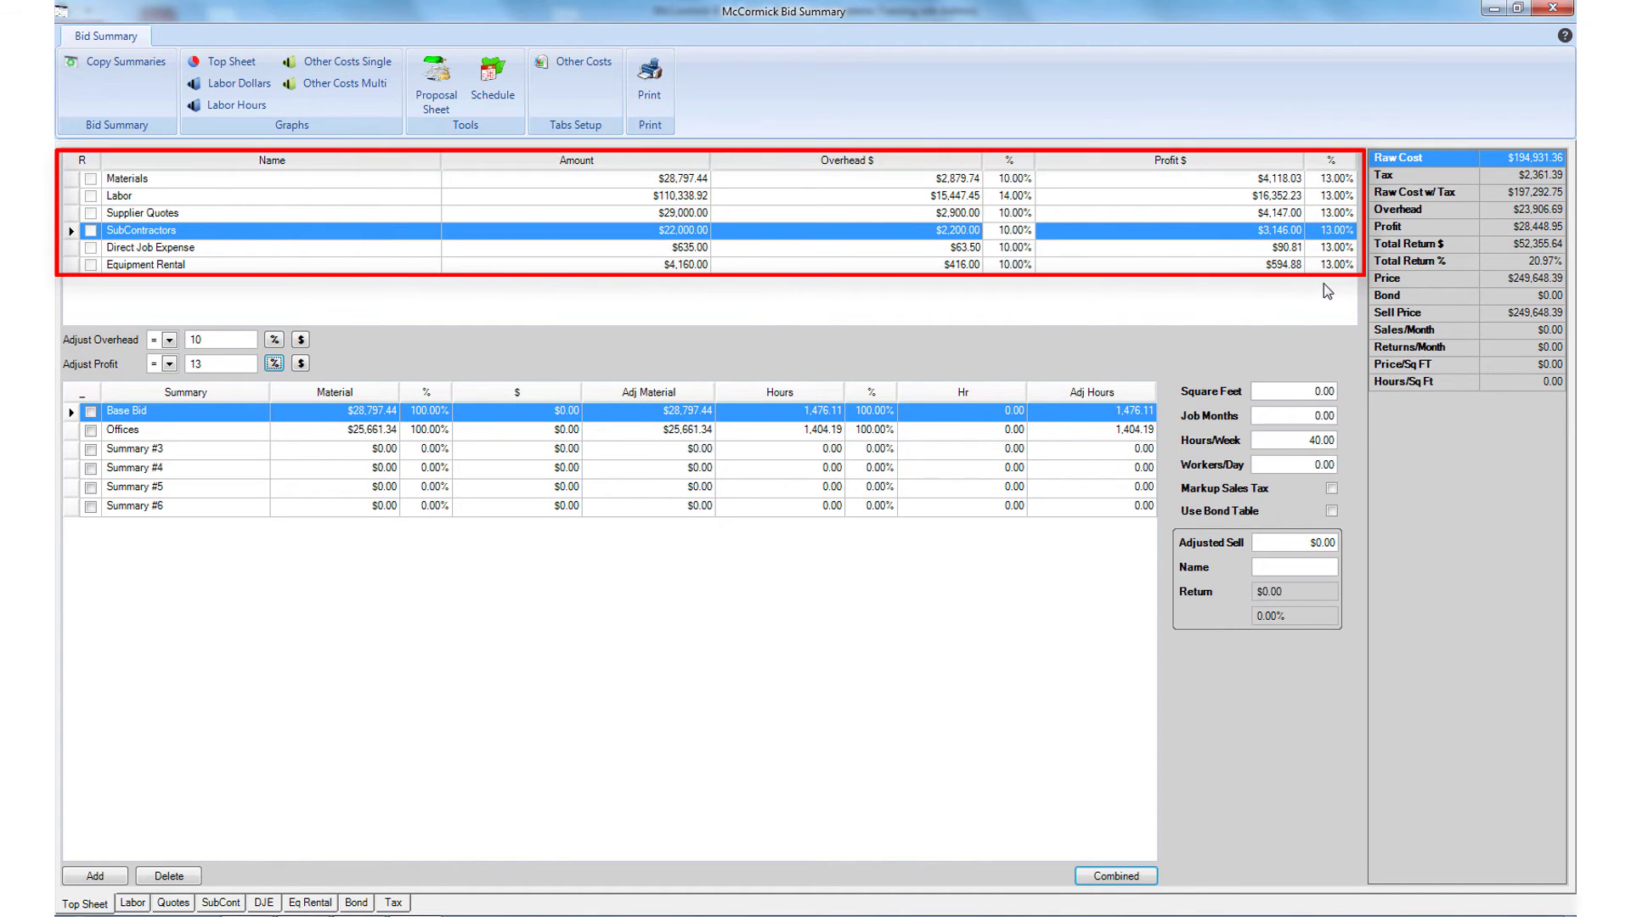
click(1184, 196)
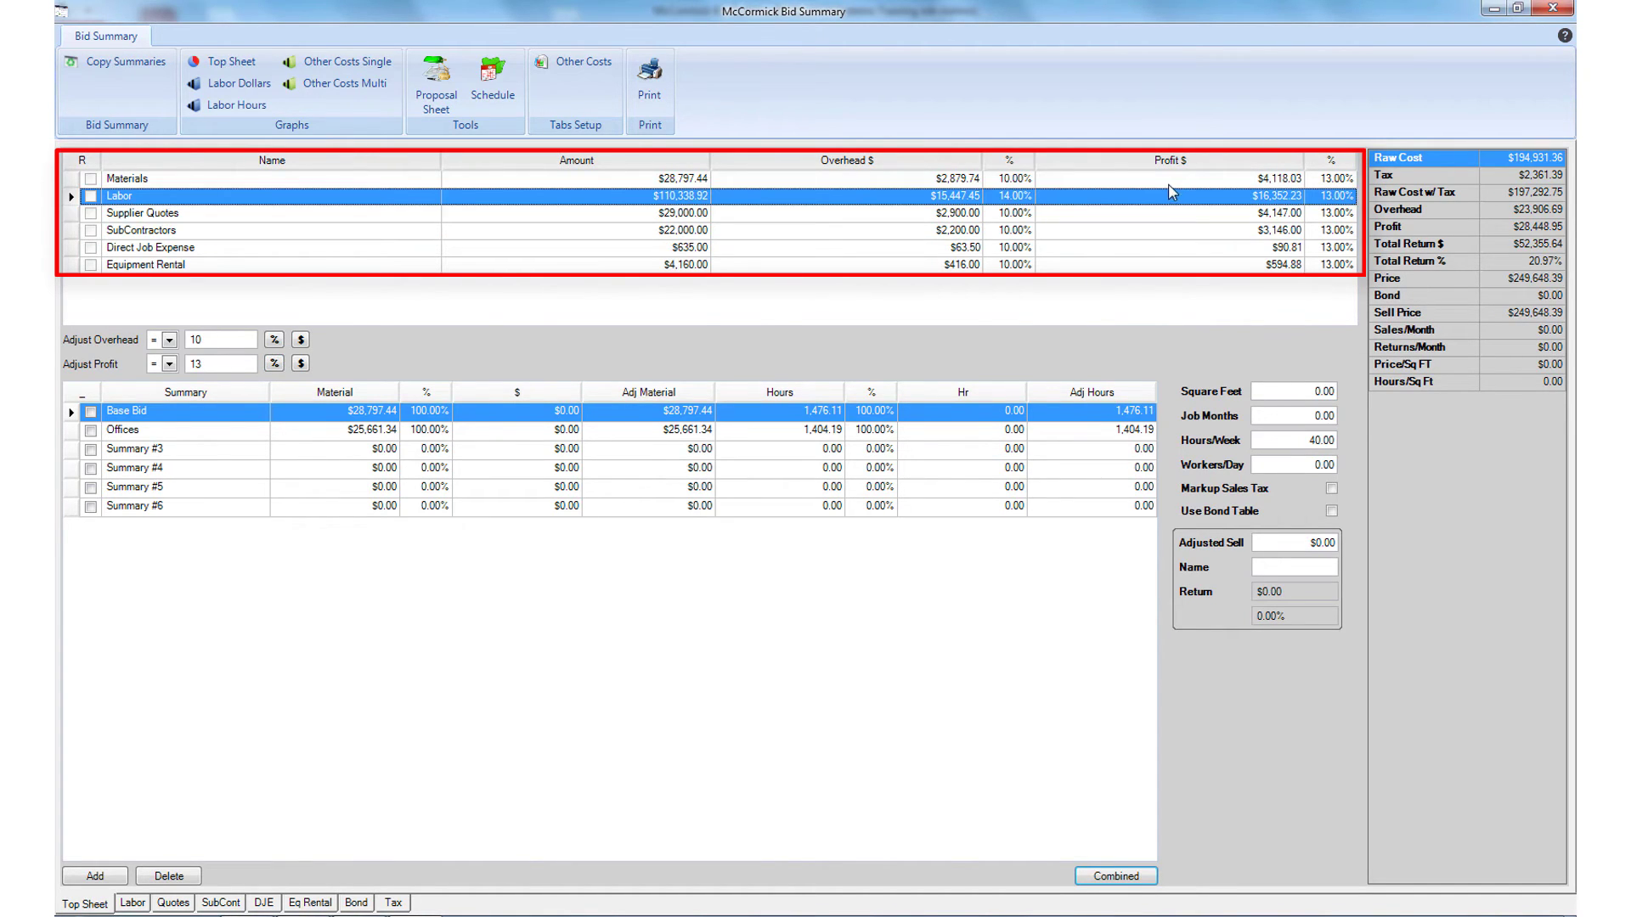
click(1168, 180)
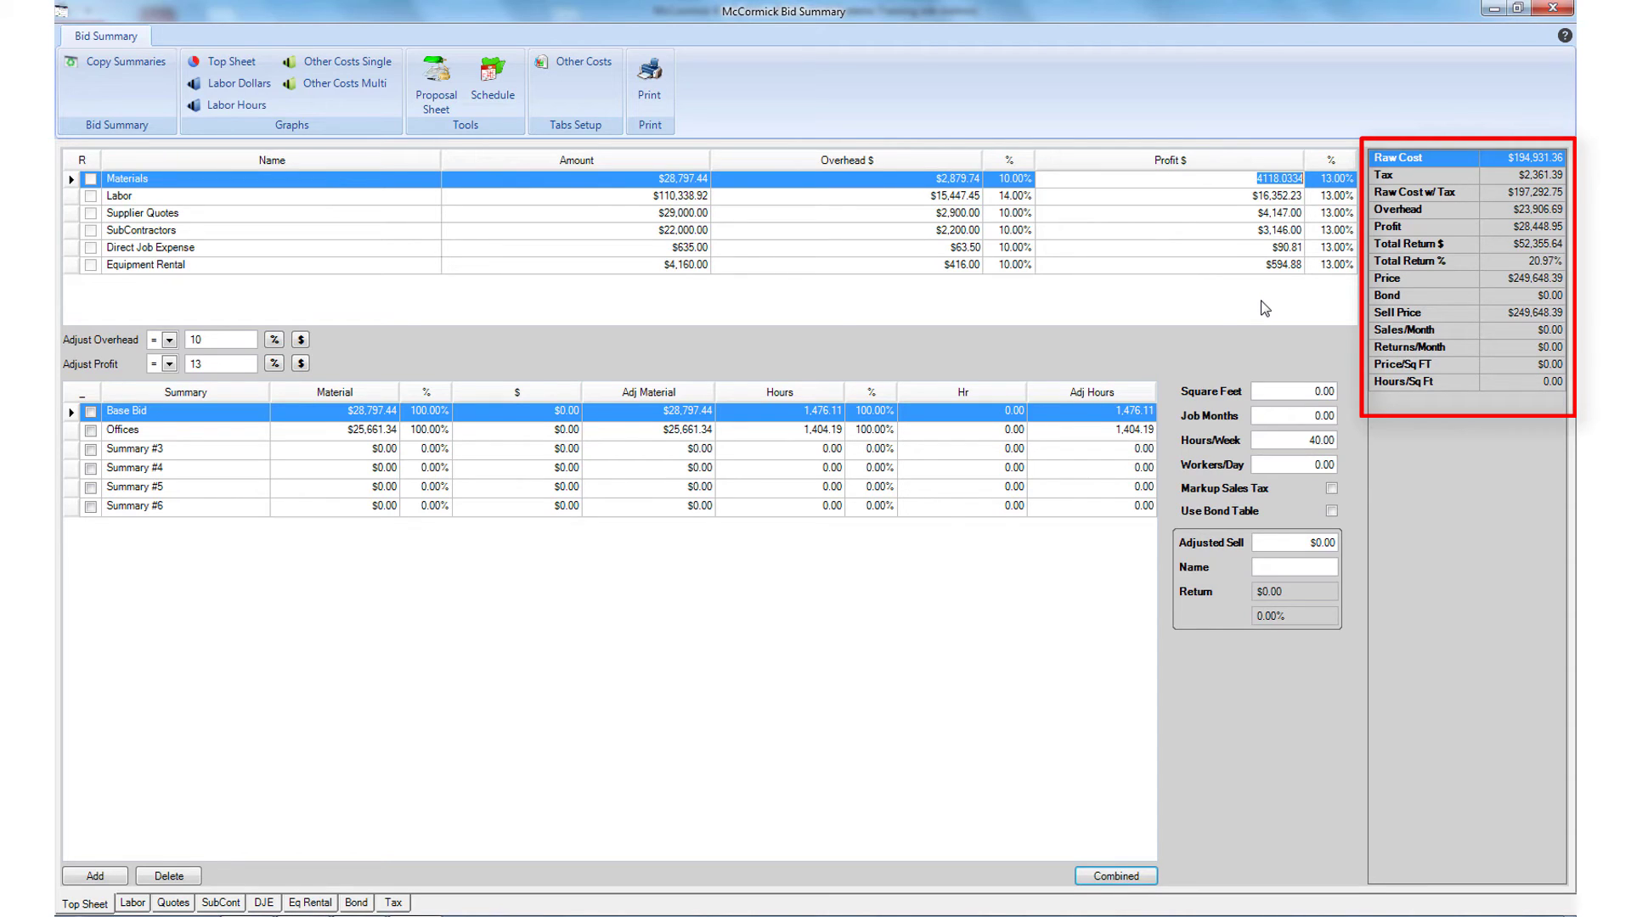
Set the job's square feet to 5,500 and the job months to 1
click(1313, 392)
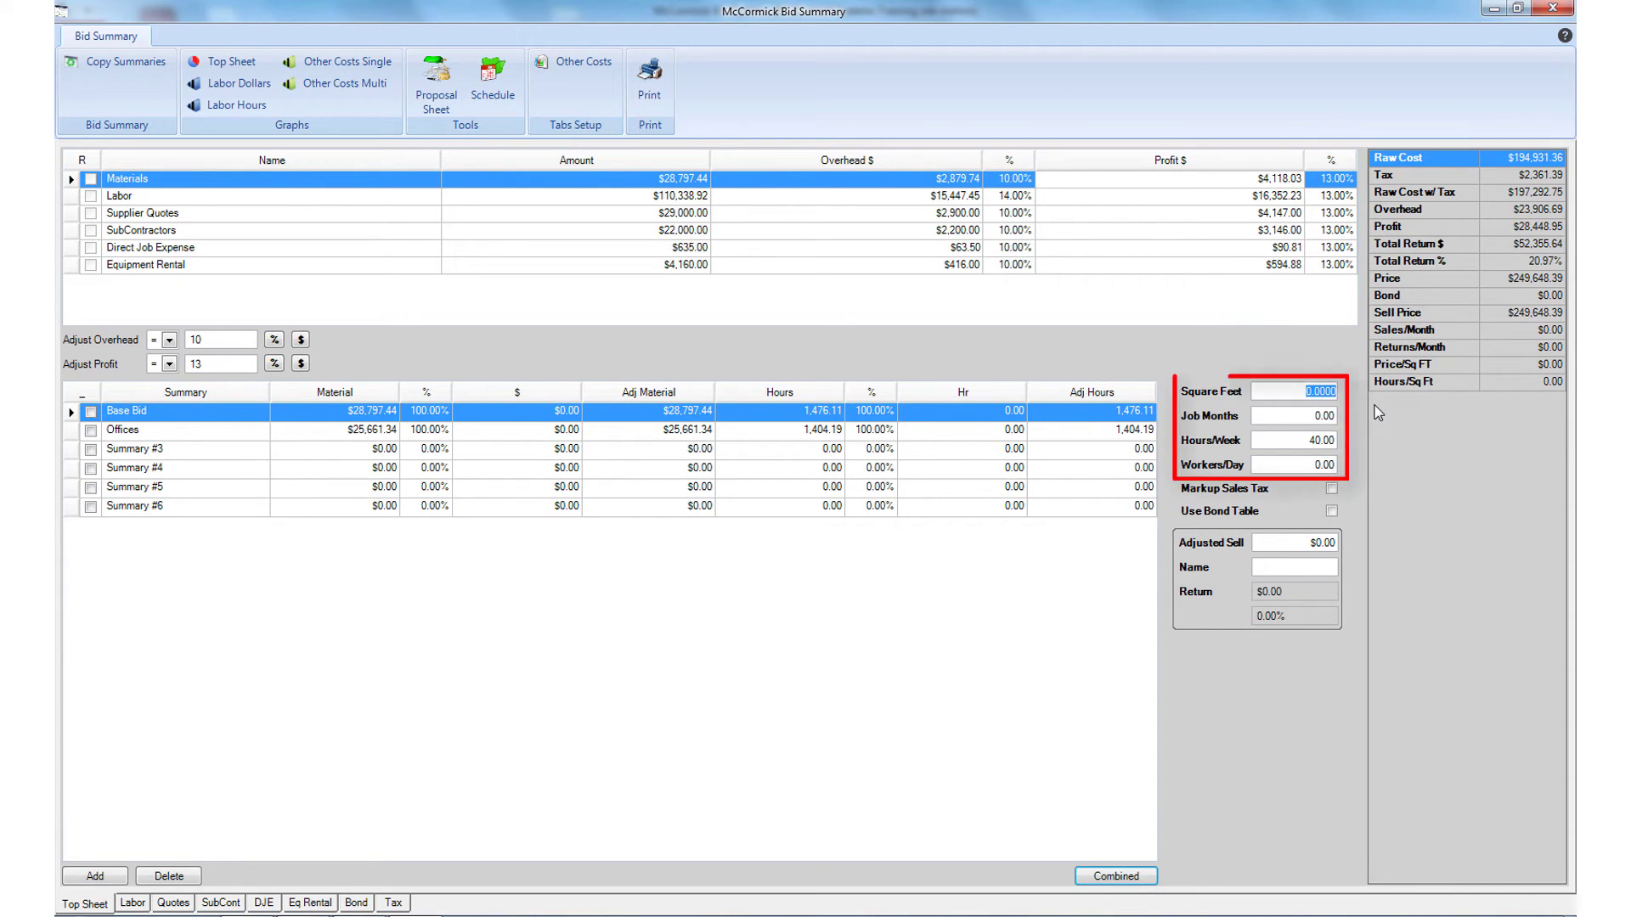
text(5500)
key(Return)
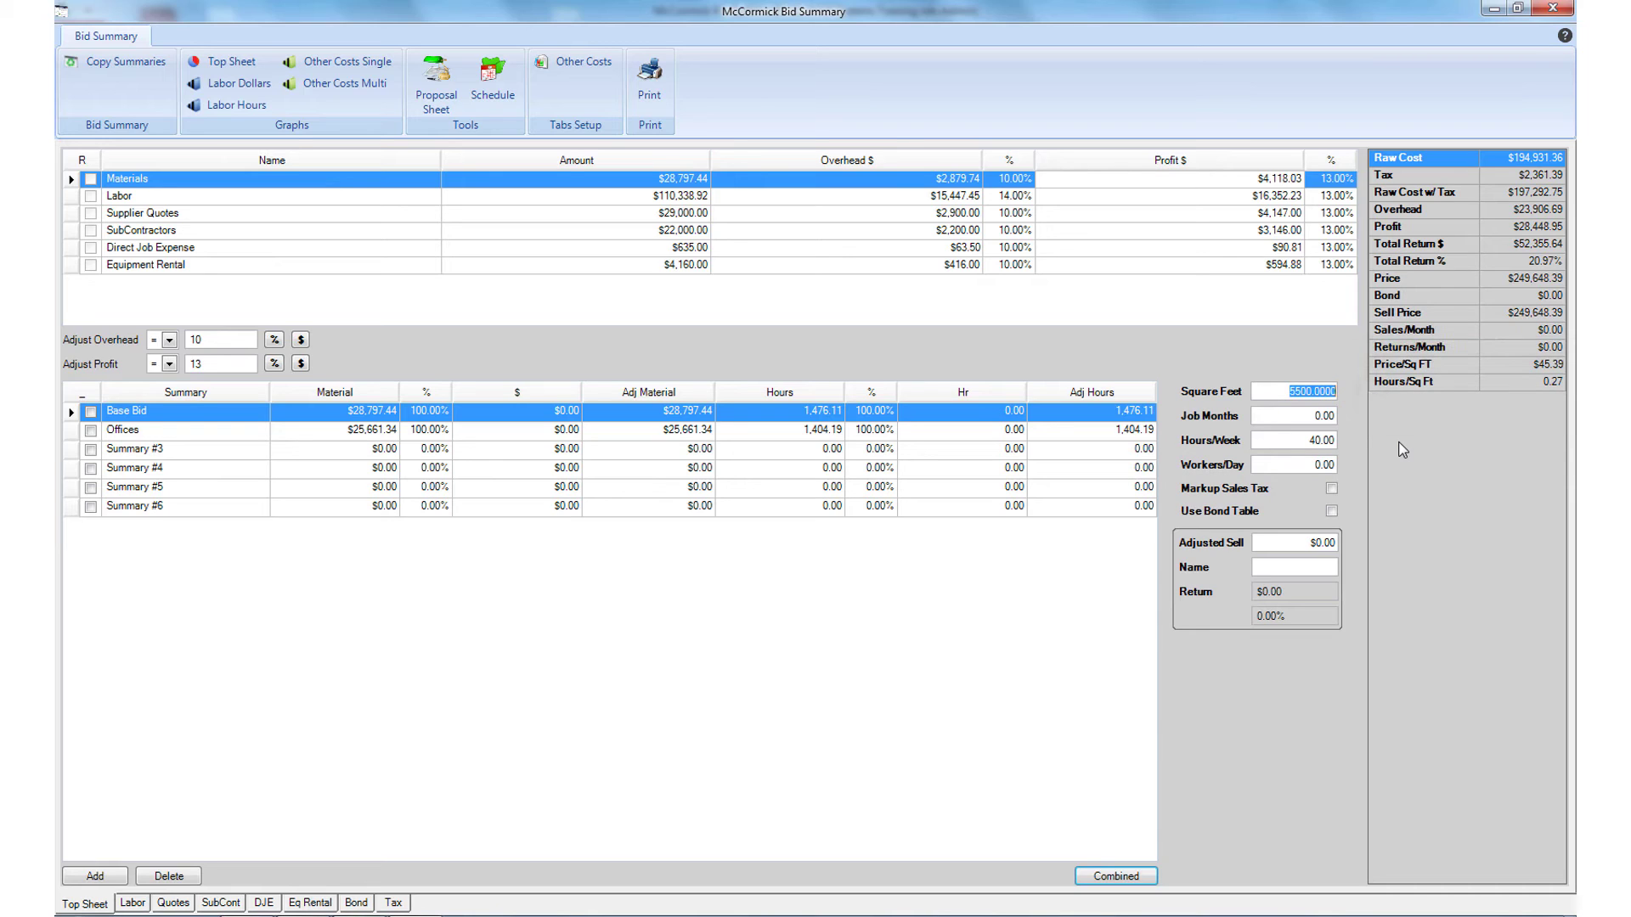
key(Tab)
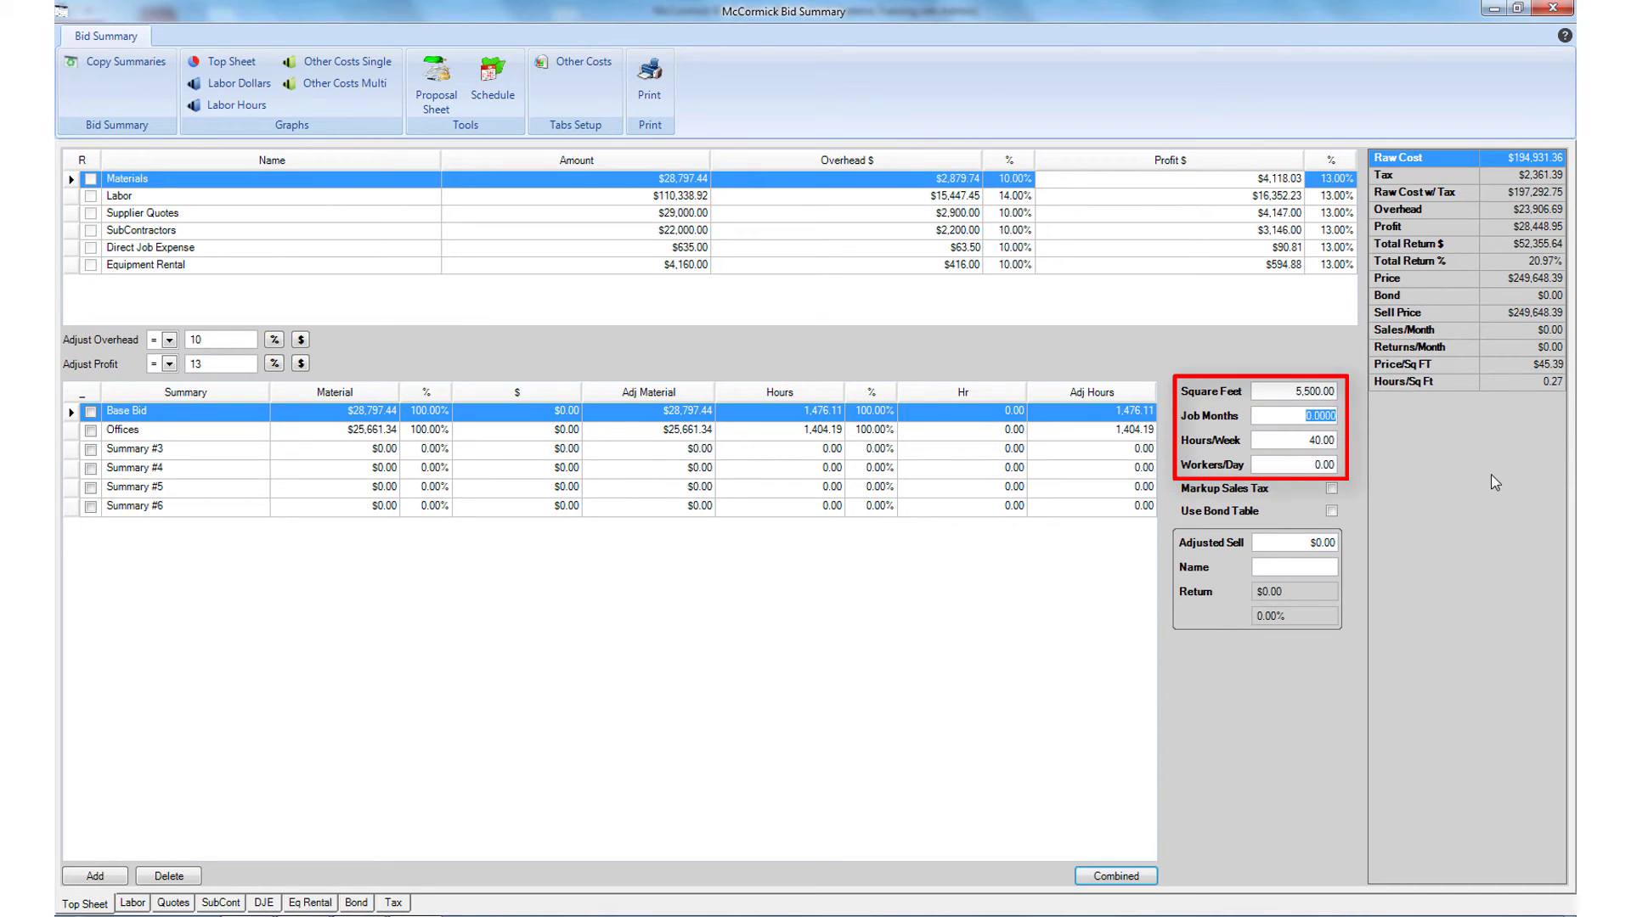
text(1)
key(Return)
Set the workers per day to 4 so that the job duration is recalculated
click(1293, 462)
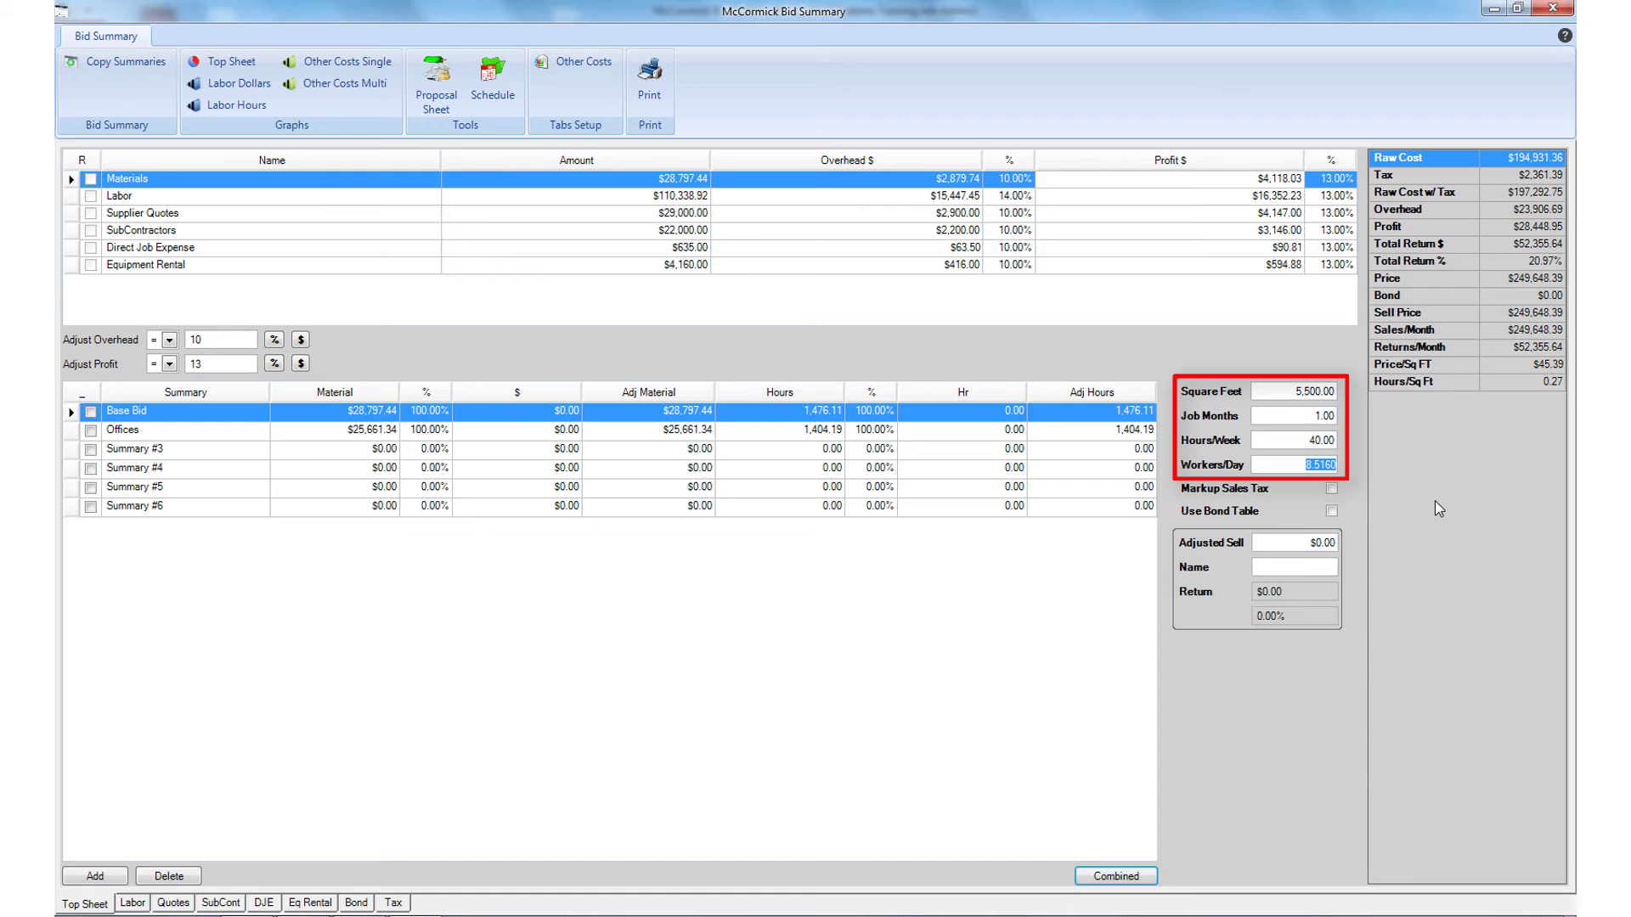
text(4)
click(1294, 446)
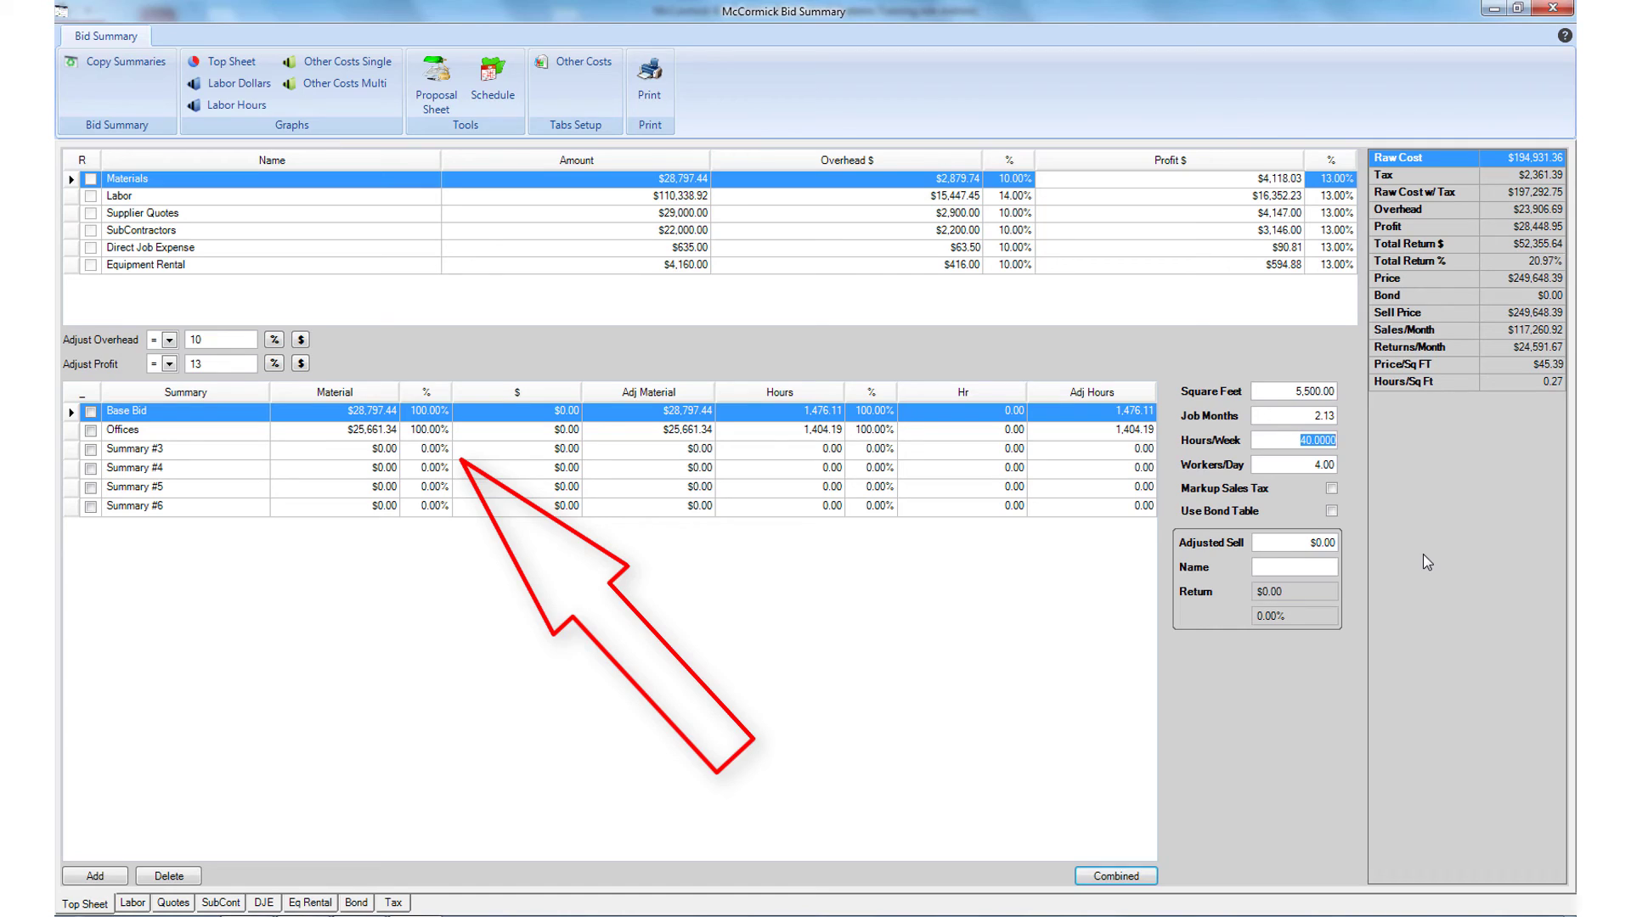
Select the Offices summary and set up a summary copy from Base Bid to Offices
click(237, 434)
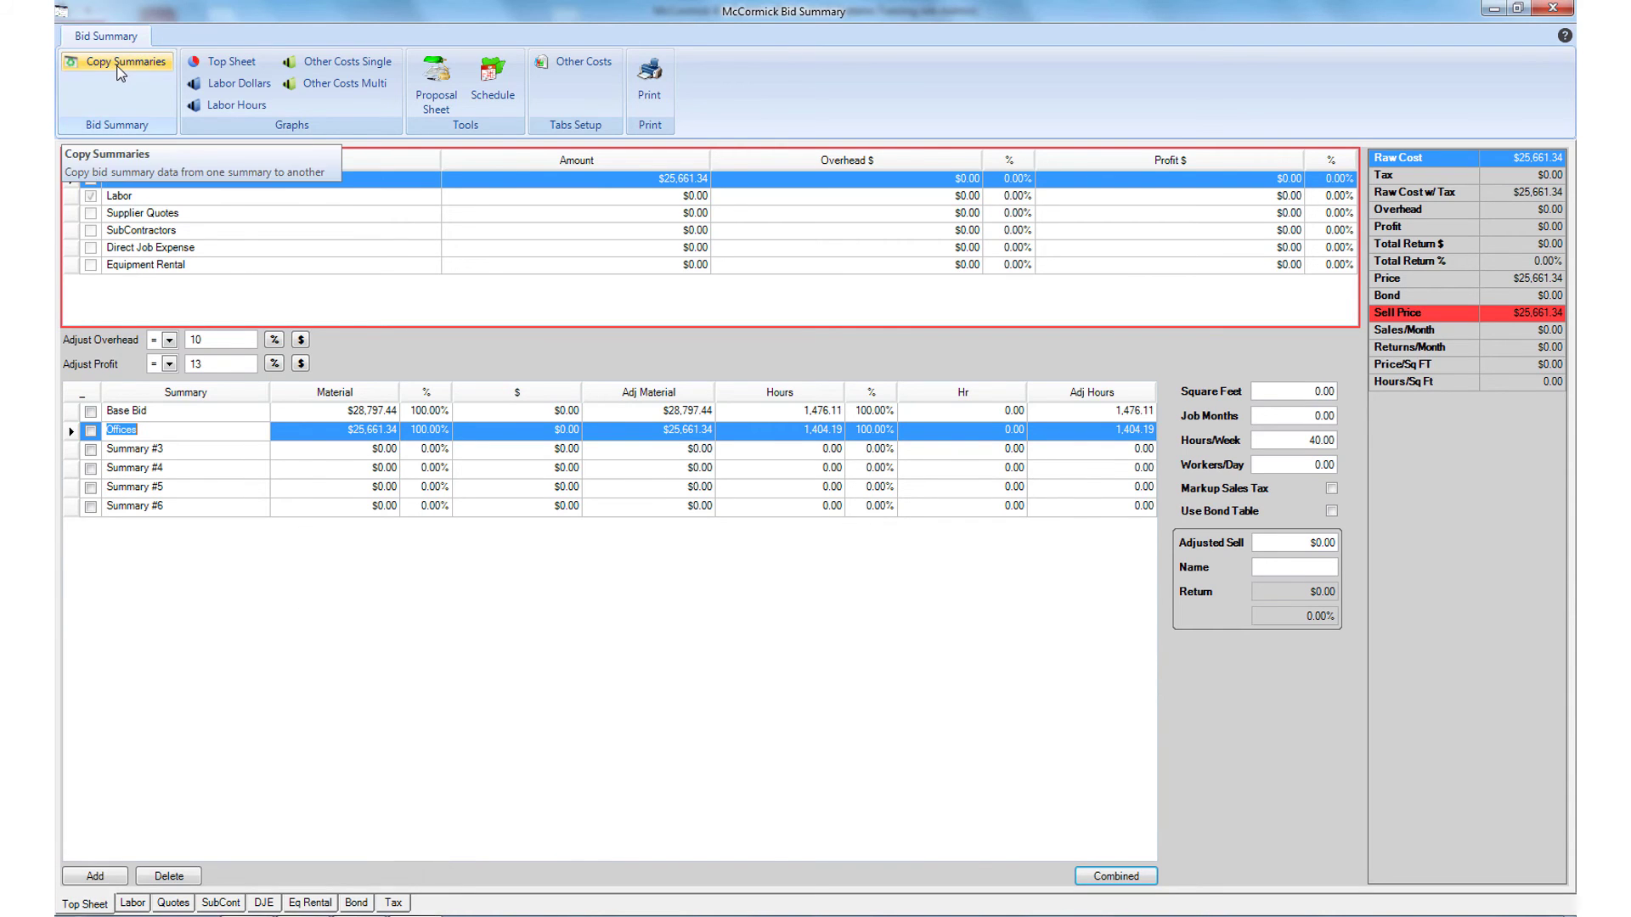
click(118, 68)
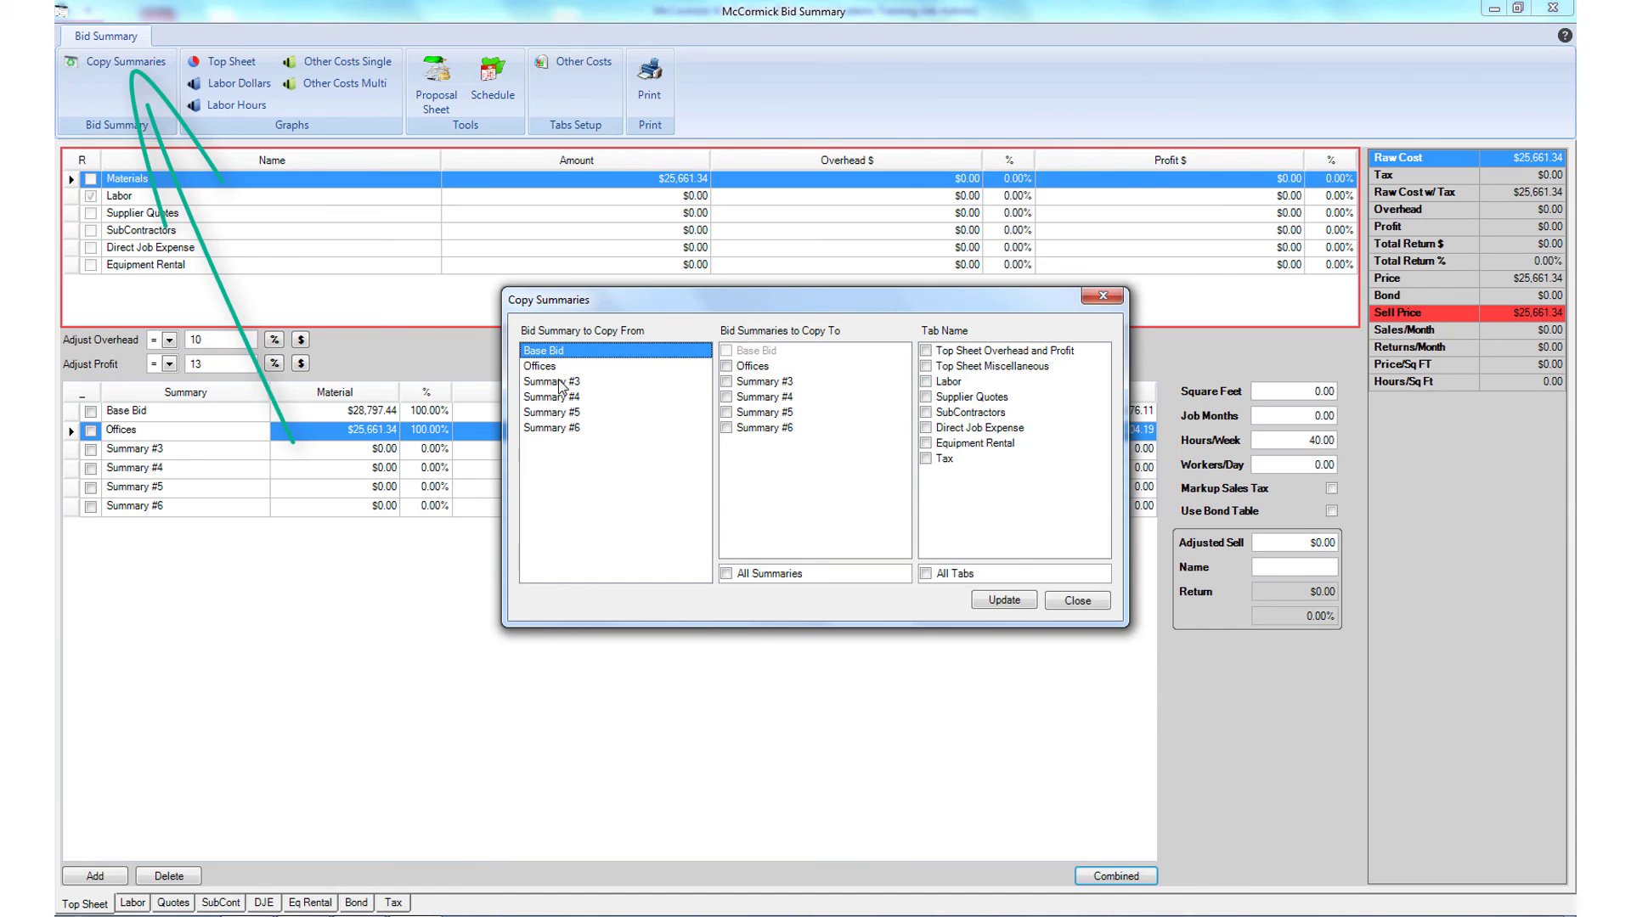
click(727, 366)
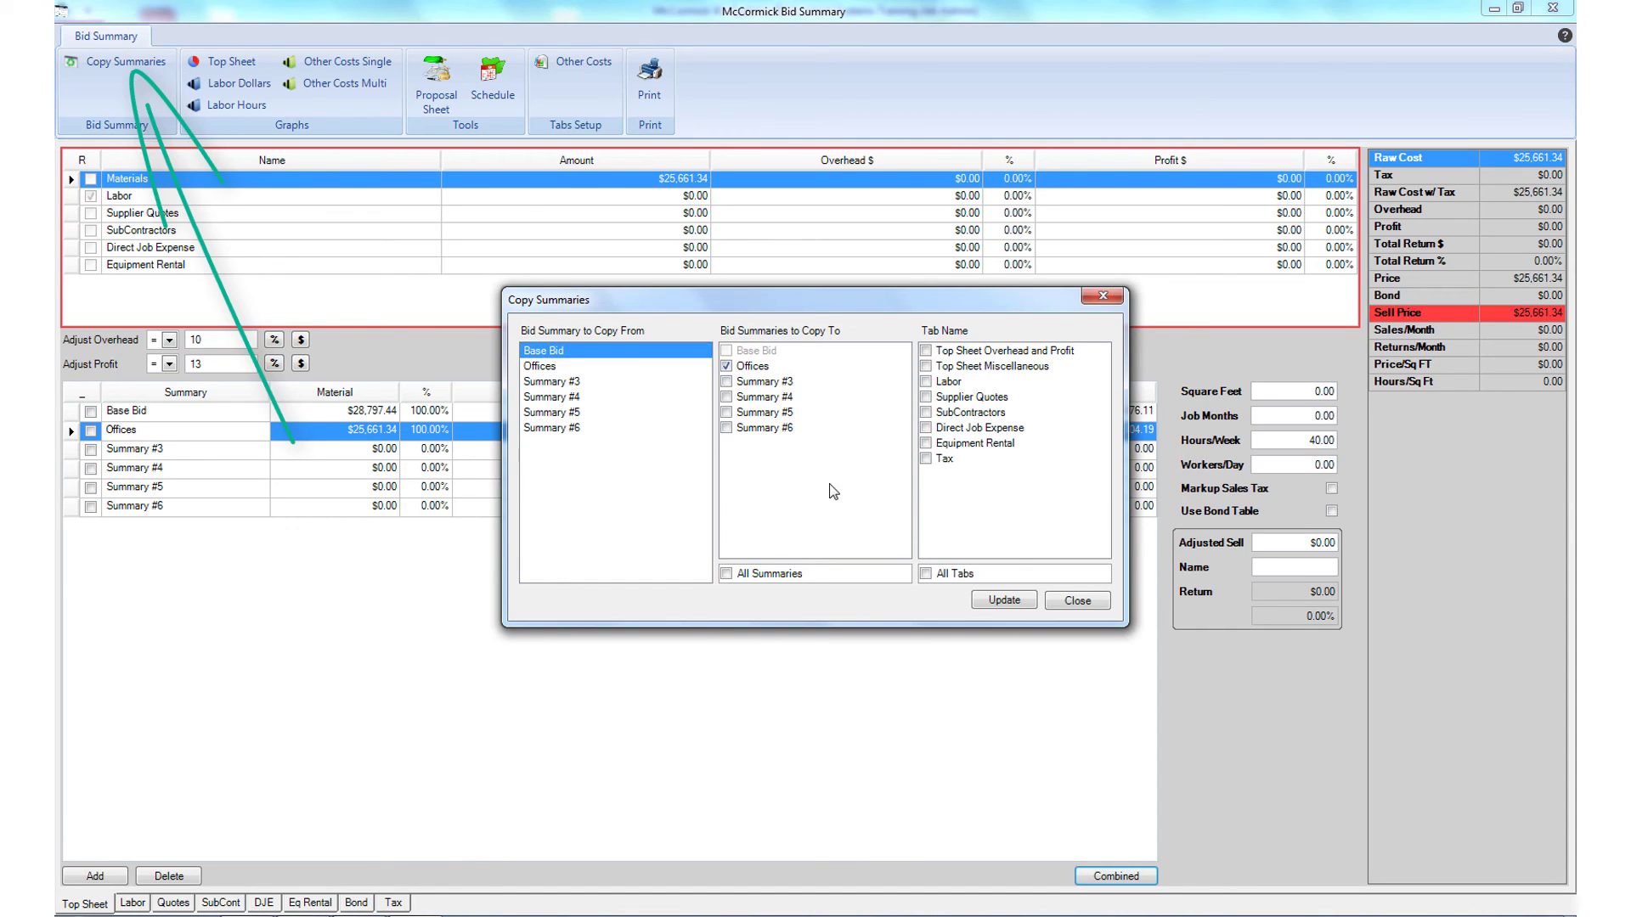